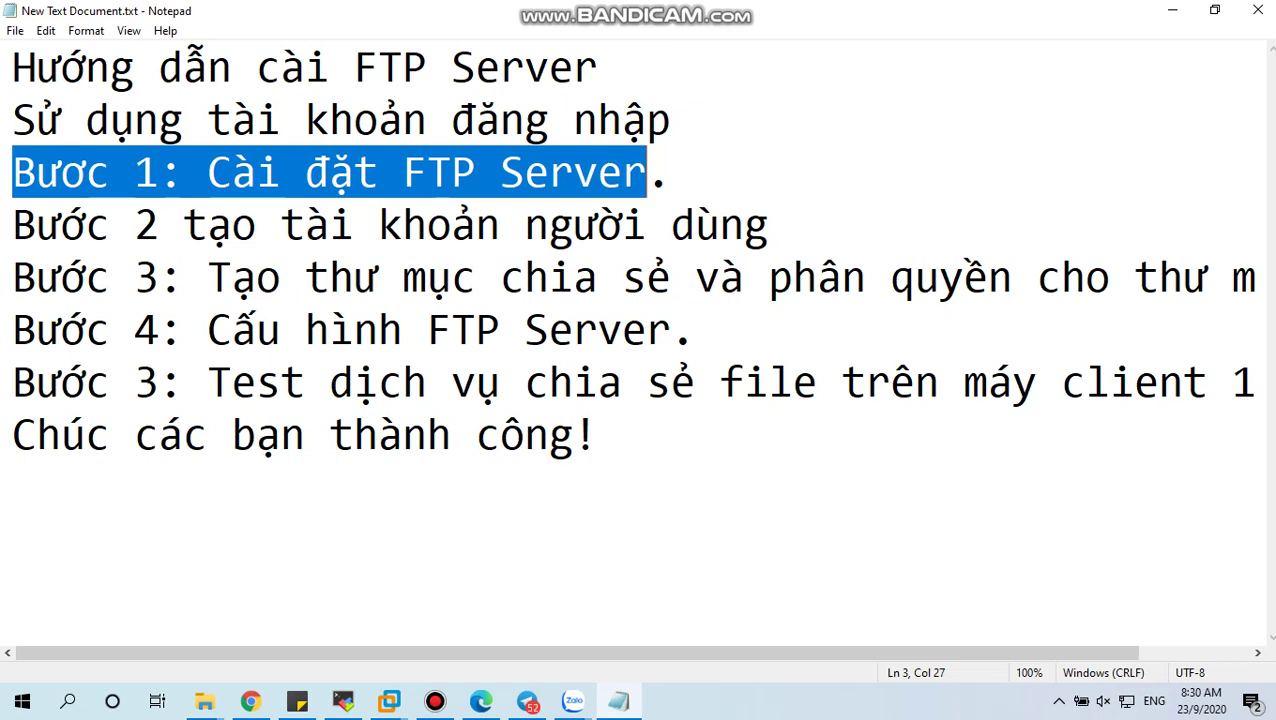
Step: Finish selecting the Step 1 FTP Server line in Notepad and switch to the PDC virtual machine
key(shift+Right)
mouse_move(389, 701)
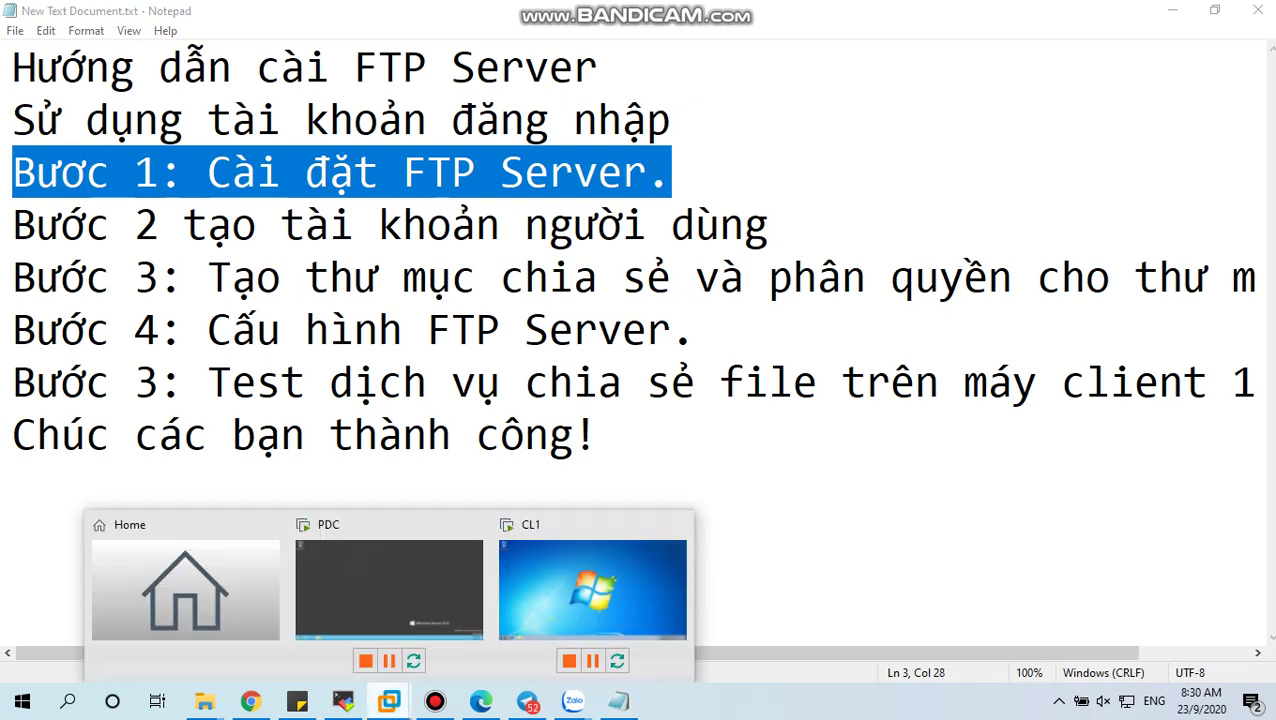
click(400, 580)
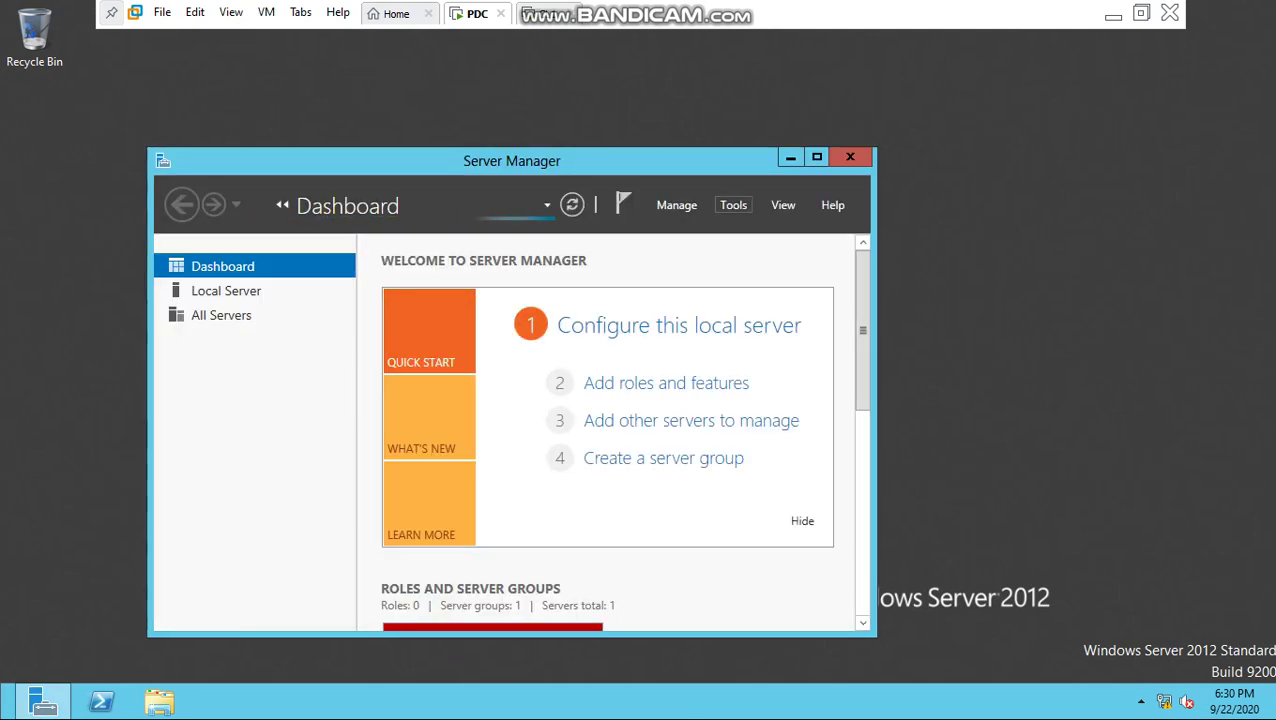
Step: Maximize Server Manager and run Add Roles and Features as a role-based installation on PDC up to Server Roles
click(733, 205)
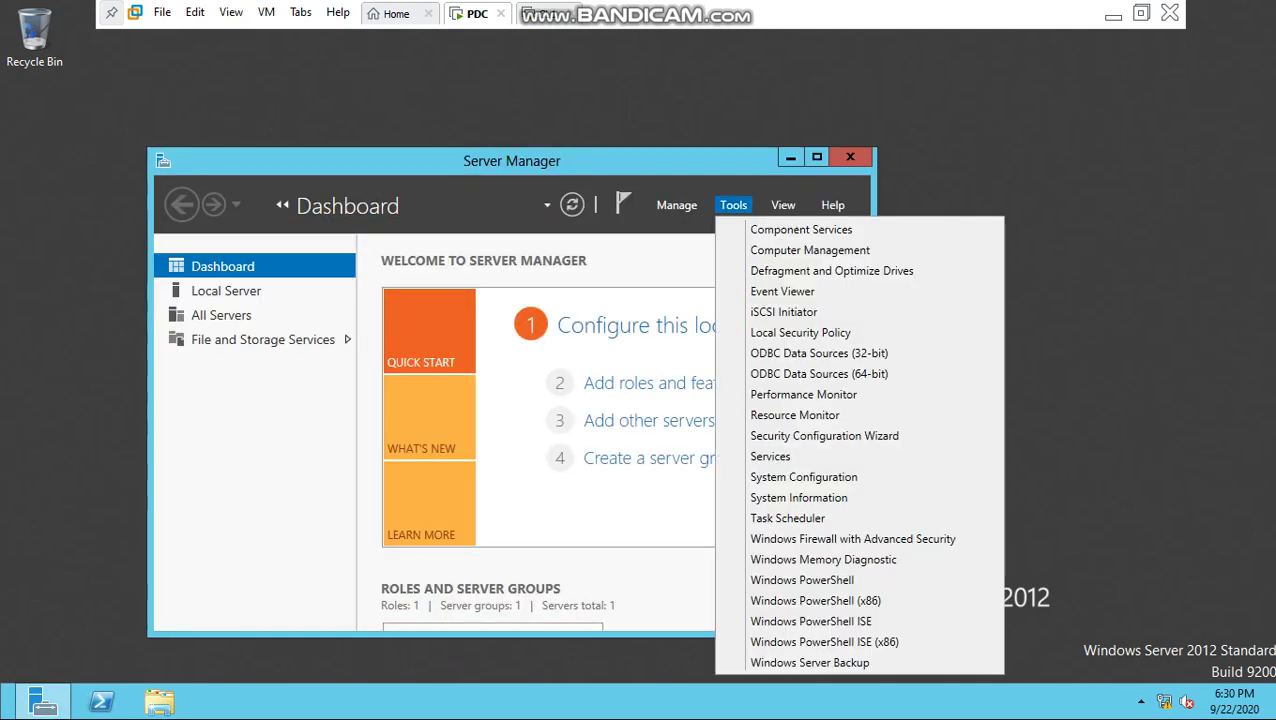
key(Escape)
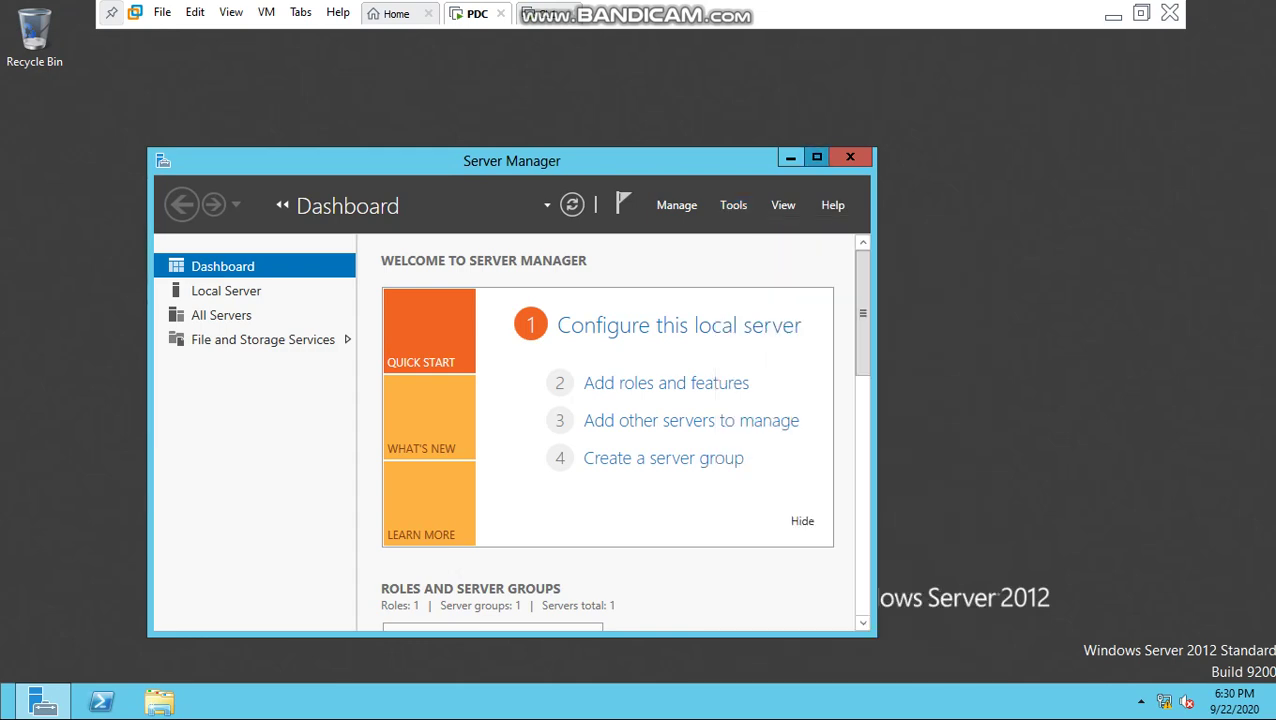
key(super+Up)
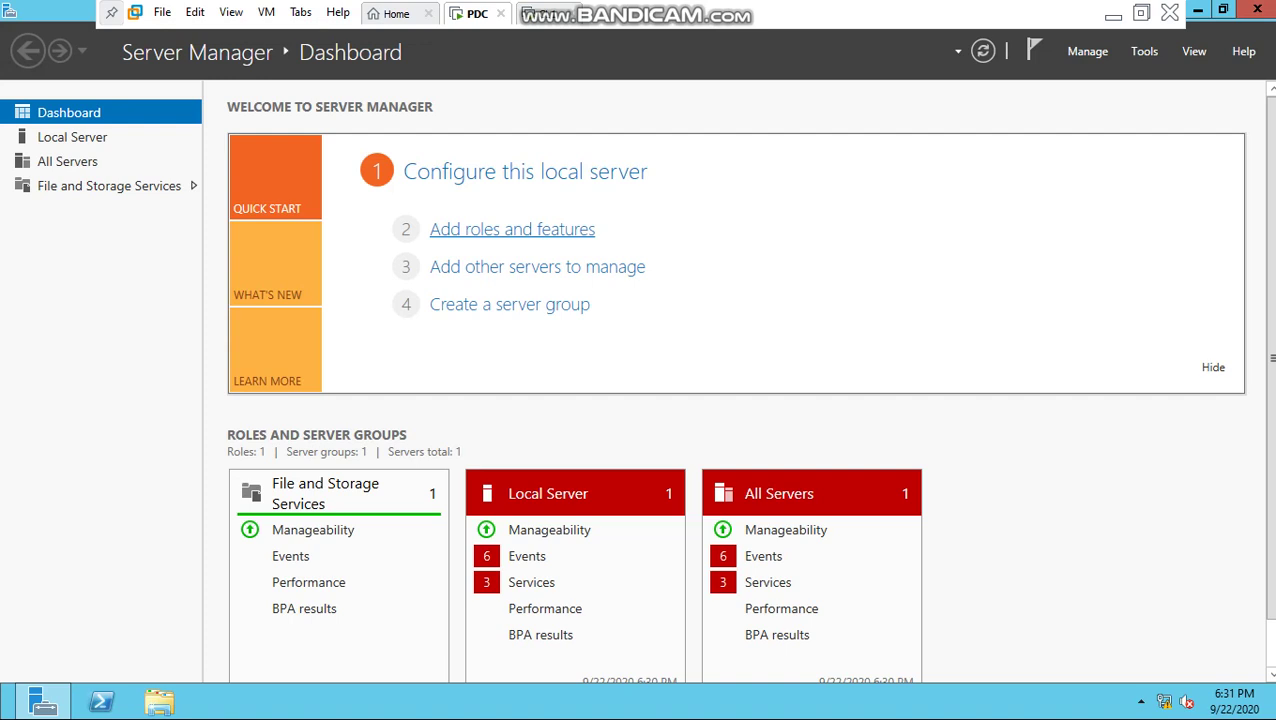
click(512, 229)
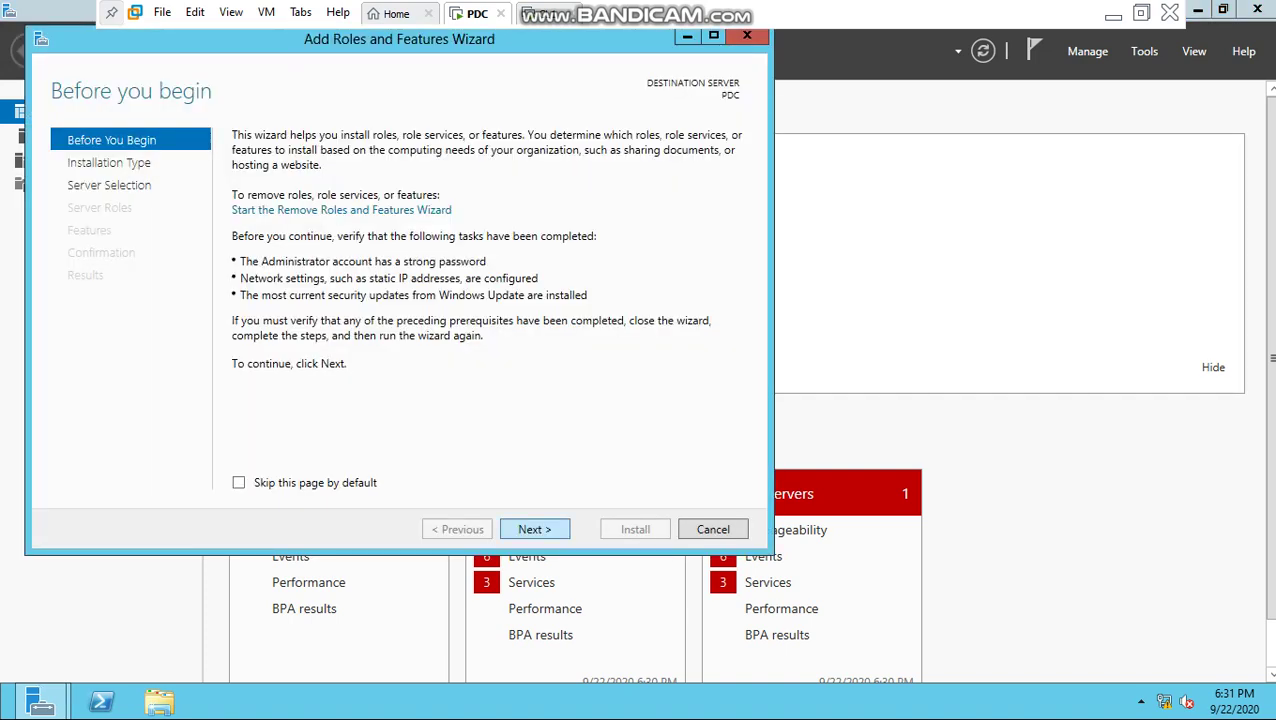
key(Return)
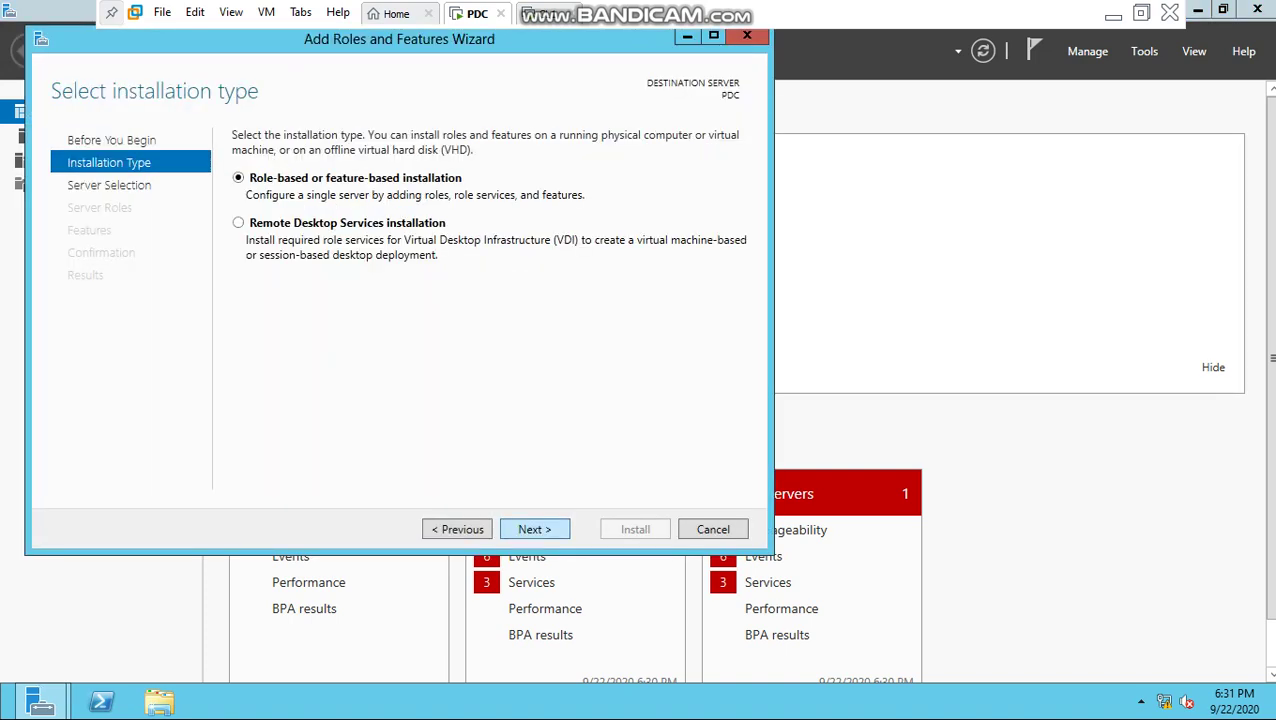
key(Return)
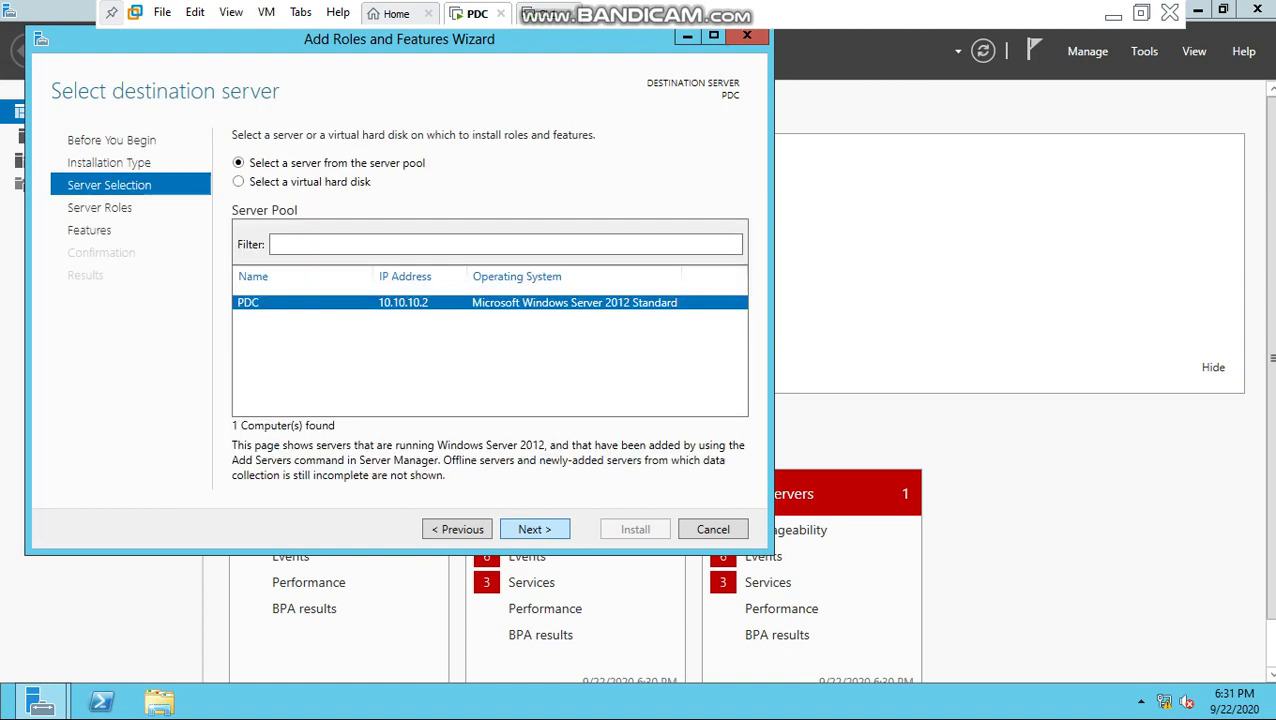
key(Return)
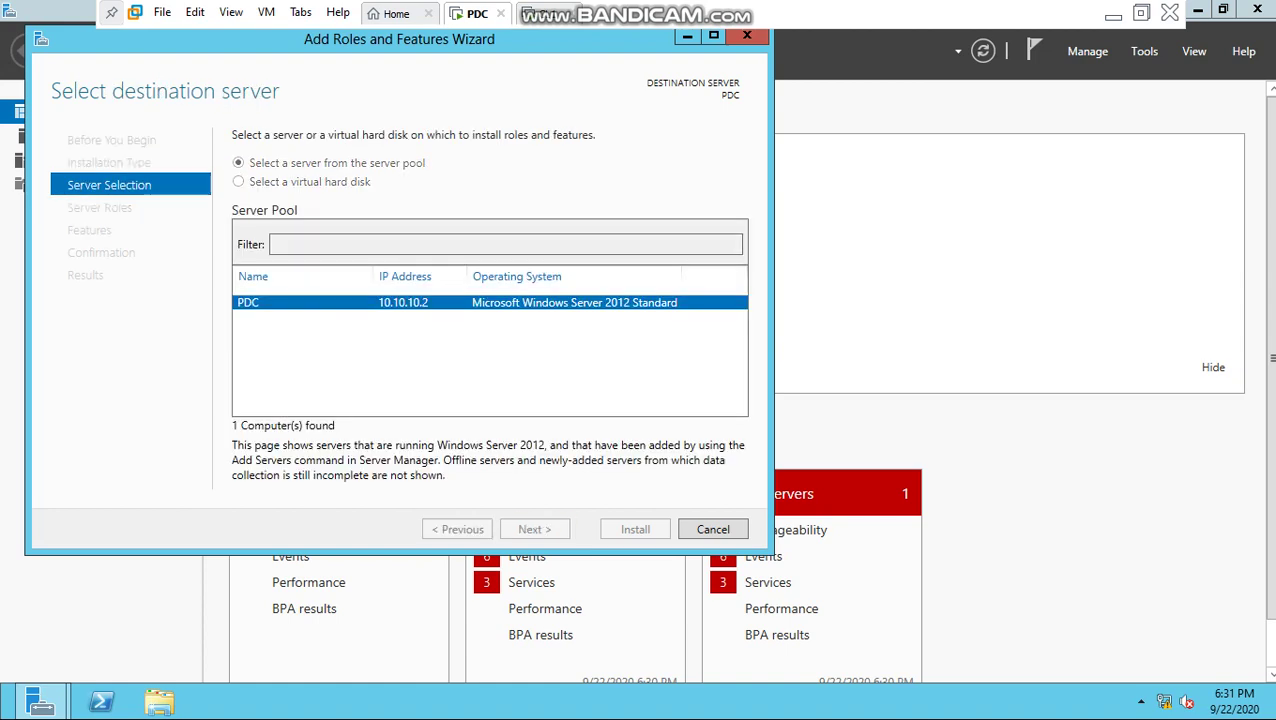
scroll(380, 335, down, 2)
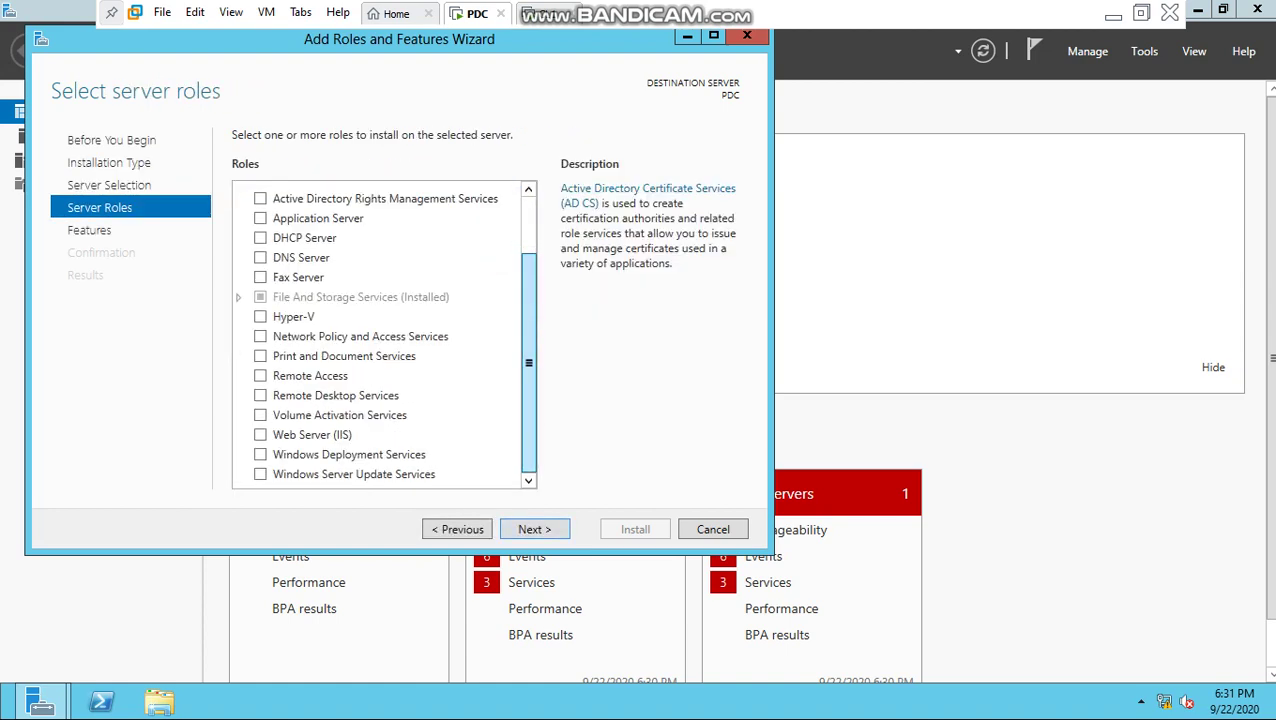
Step: Select Web Server (IIS) with its management tools and add the FTP Server role service
click(260, 434)
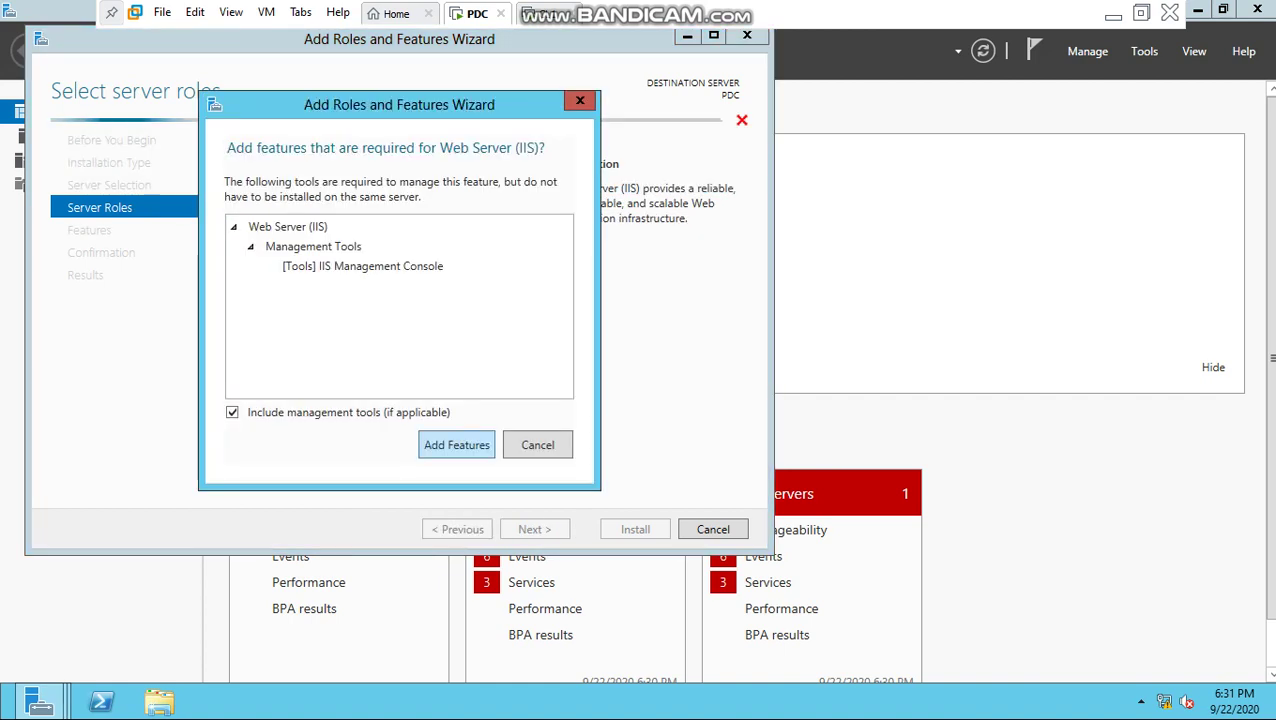
key(Return)
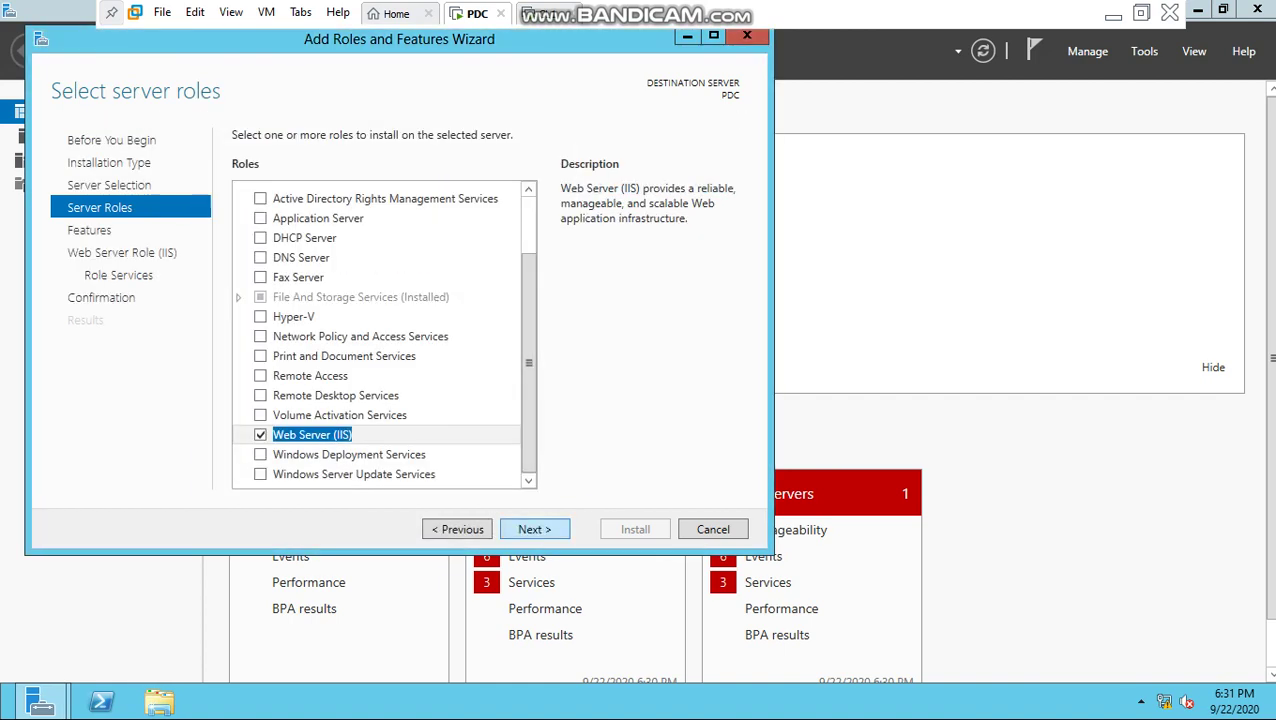
key(Return)
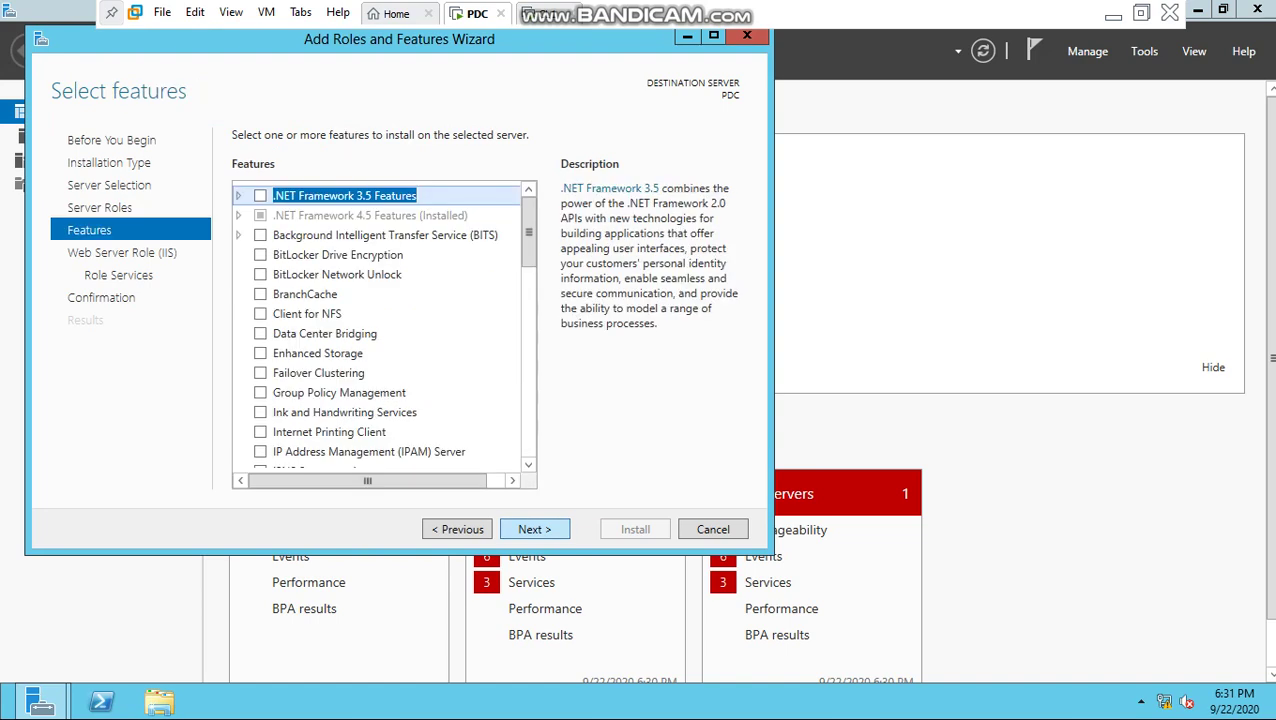
drag(528, 232, 528, 420)
key(Return)
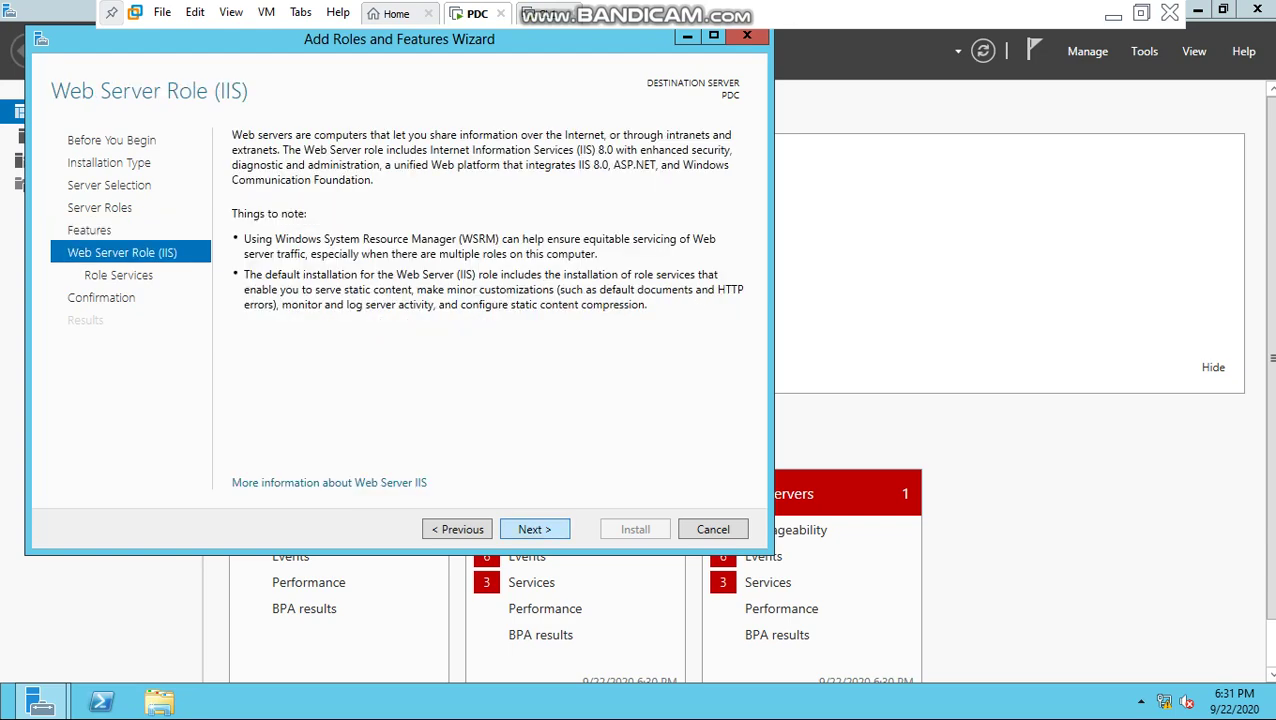
key(Return)
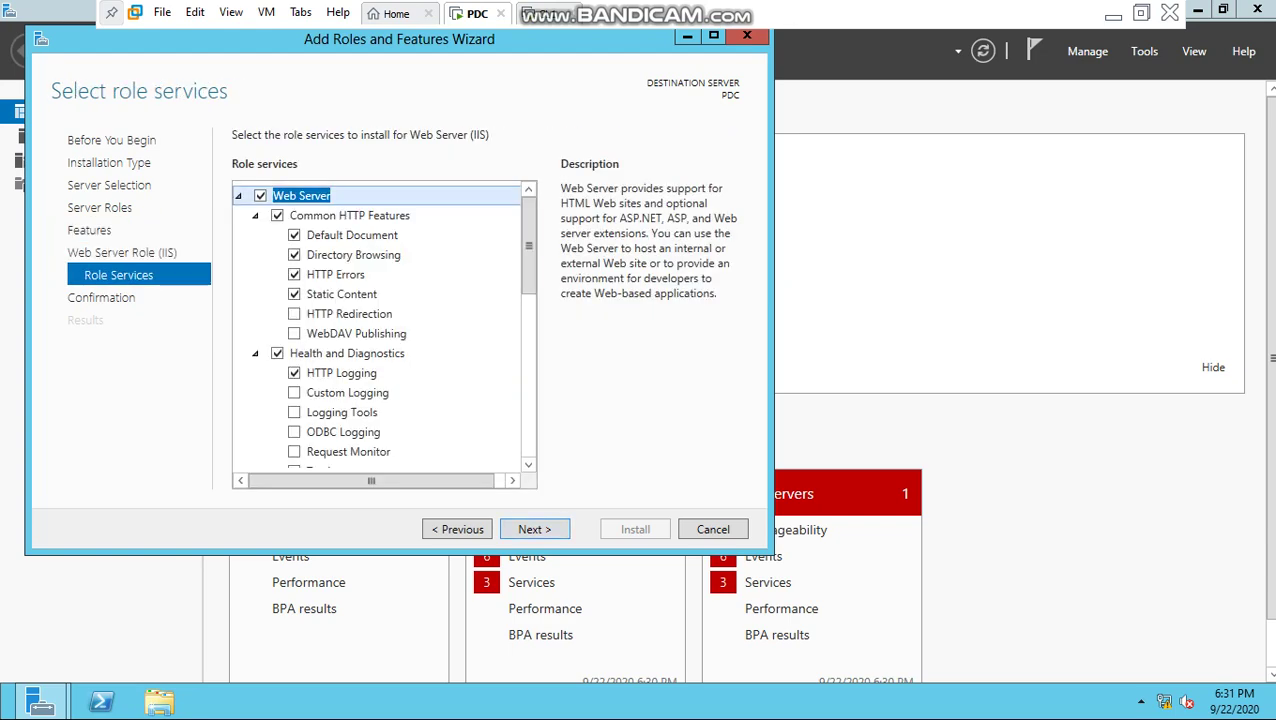
drag(528, 245, 528, 394)
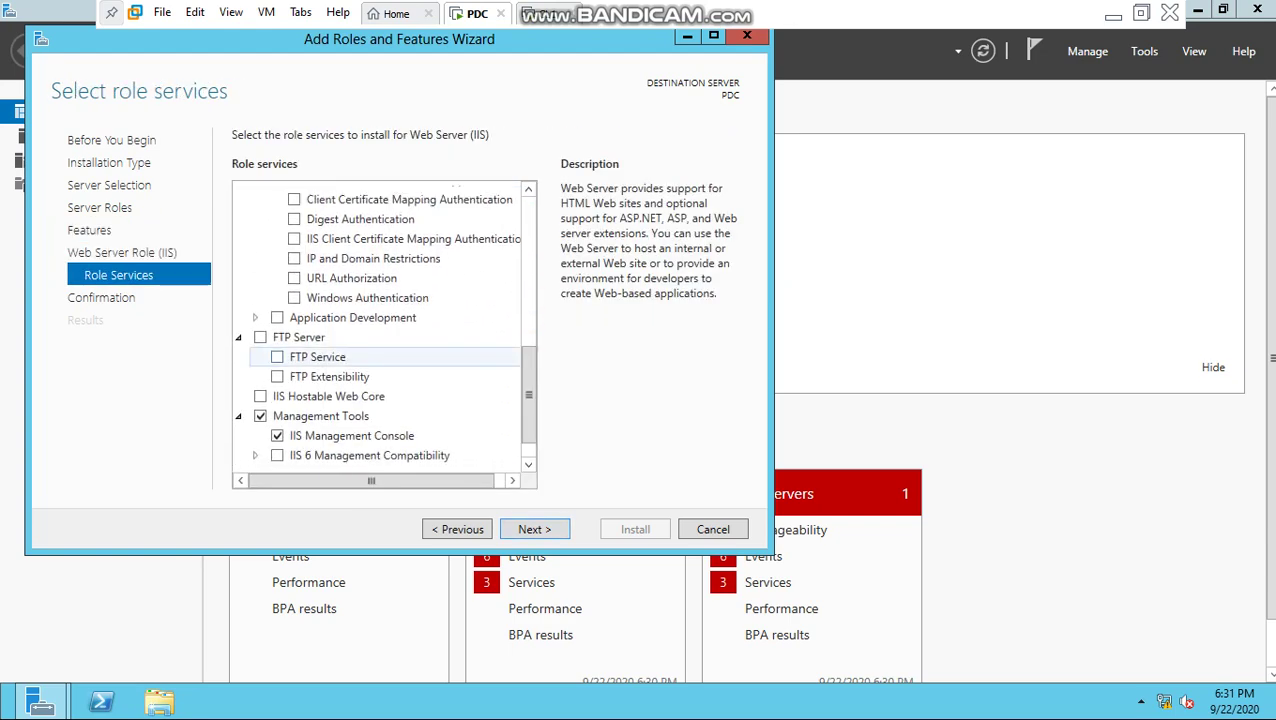
click(260, 337)
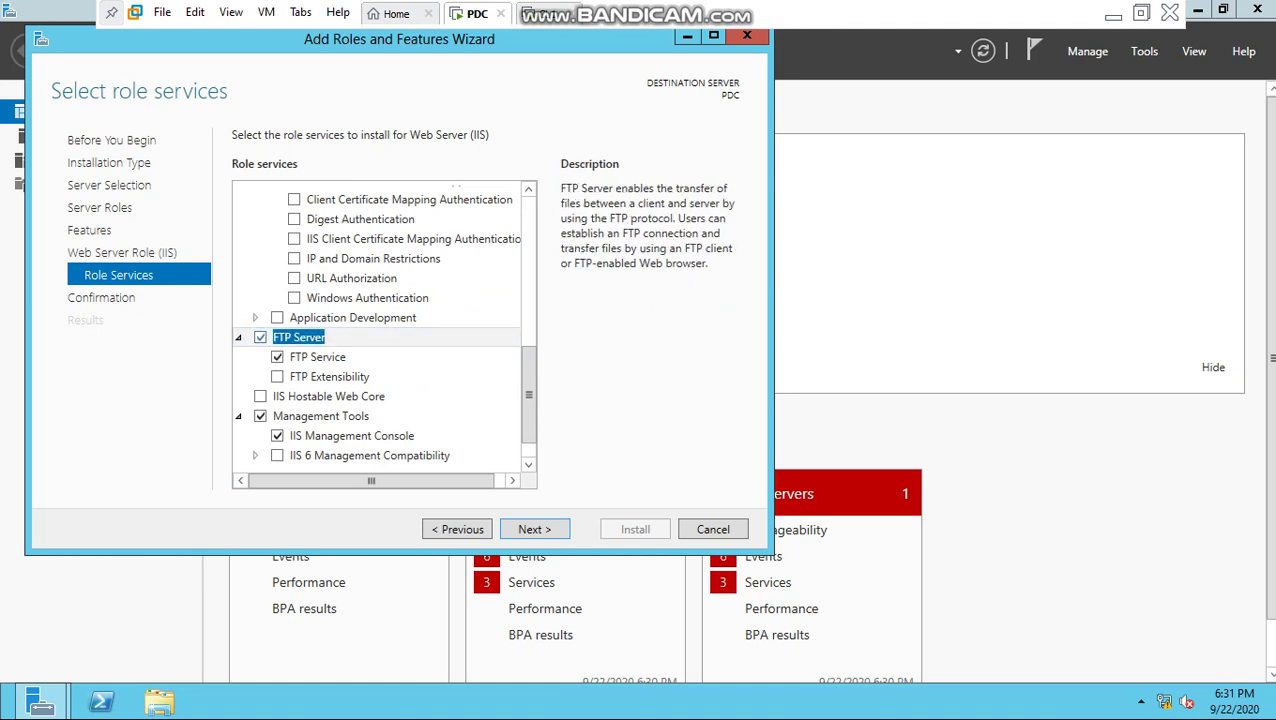
click(534, 529)
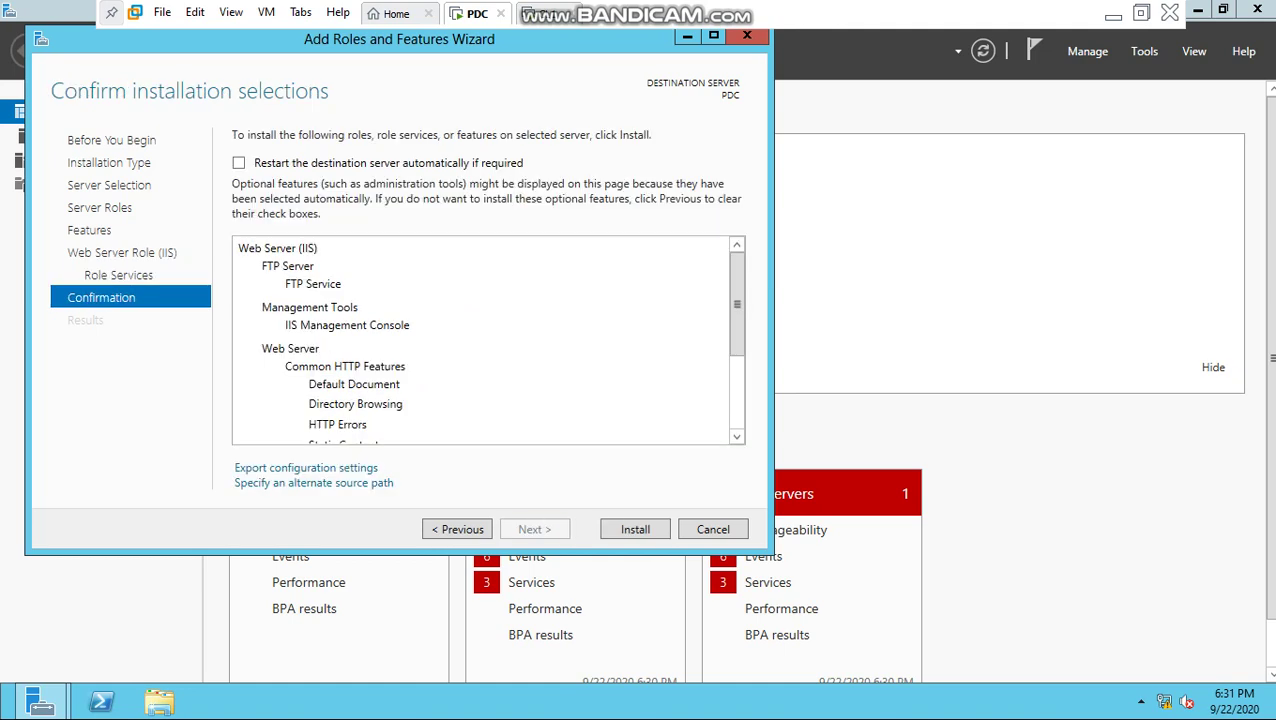
Step: Install Web Server (IIS) with FTP Server on PDC and close the wizard once it succeeds
click(635, 529)
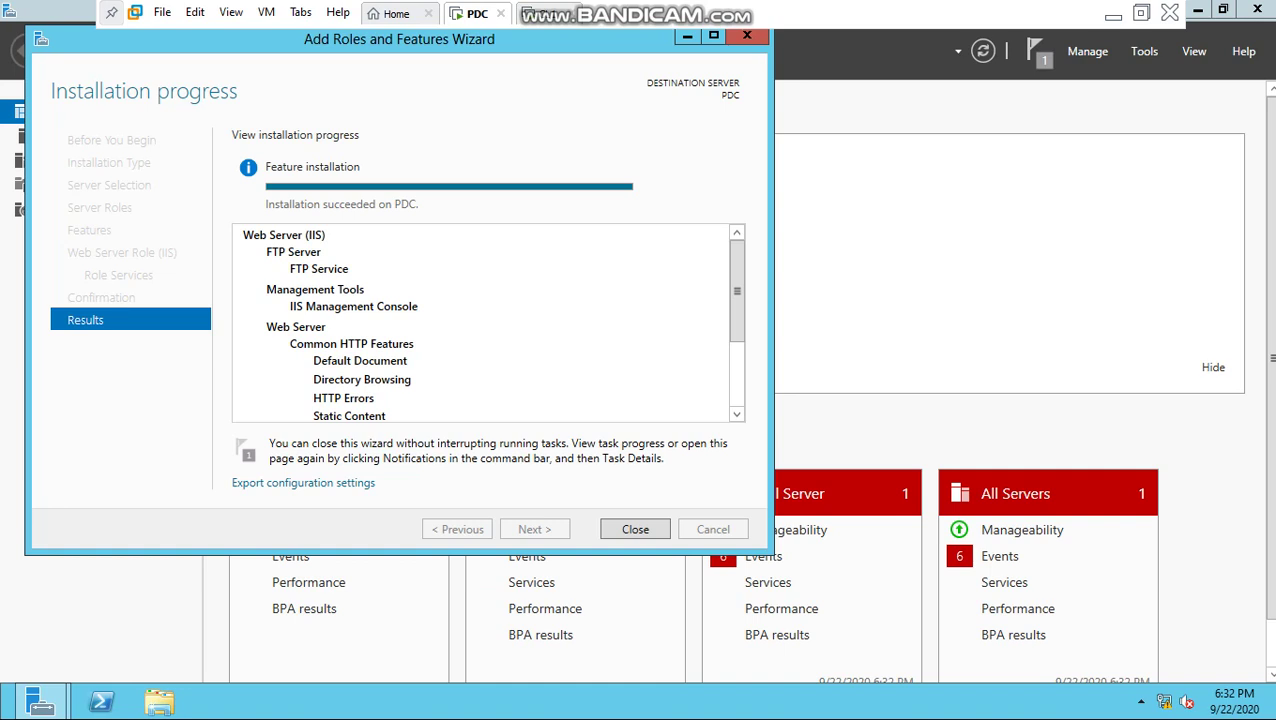
key(Return)
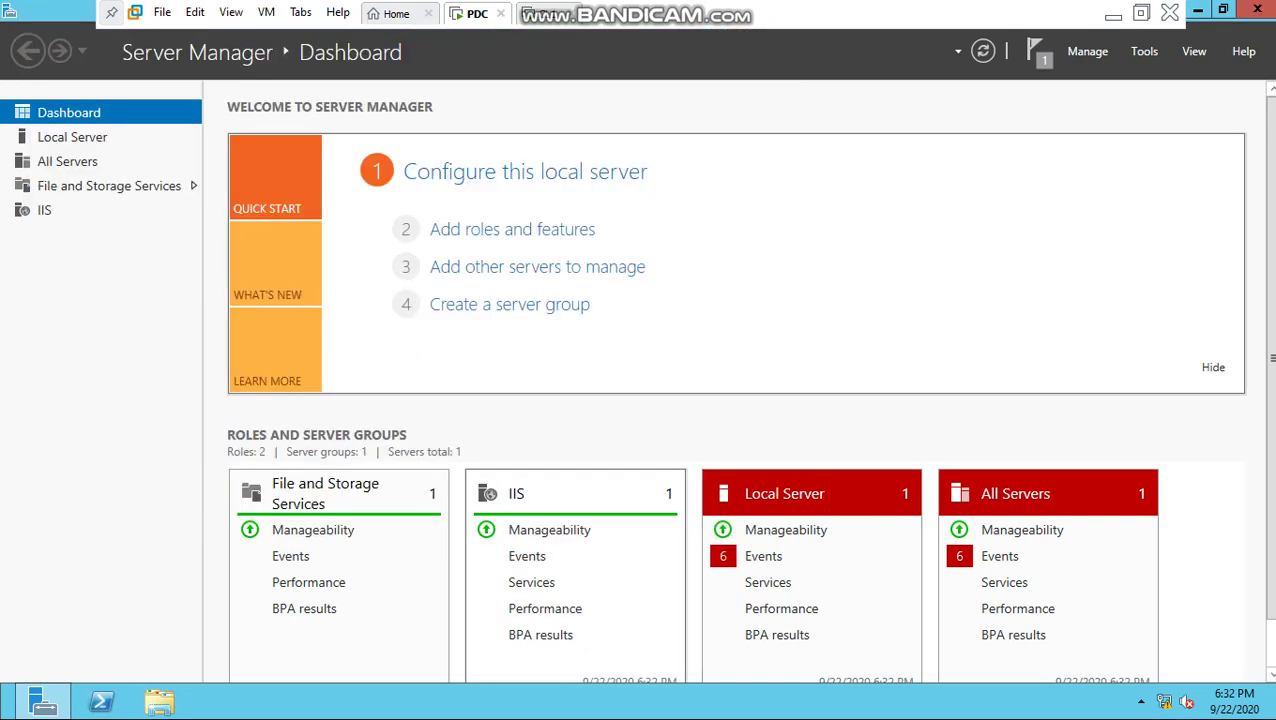
Step: Launch IIS Manager from Tools to confirm it opens on PDC, then close it
click(1144, 51)
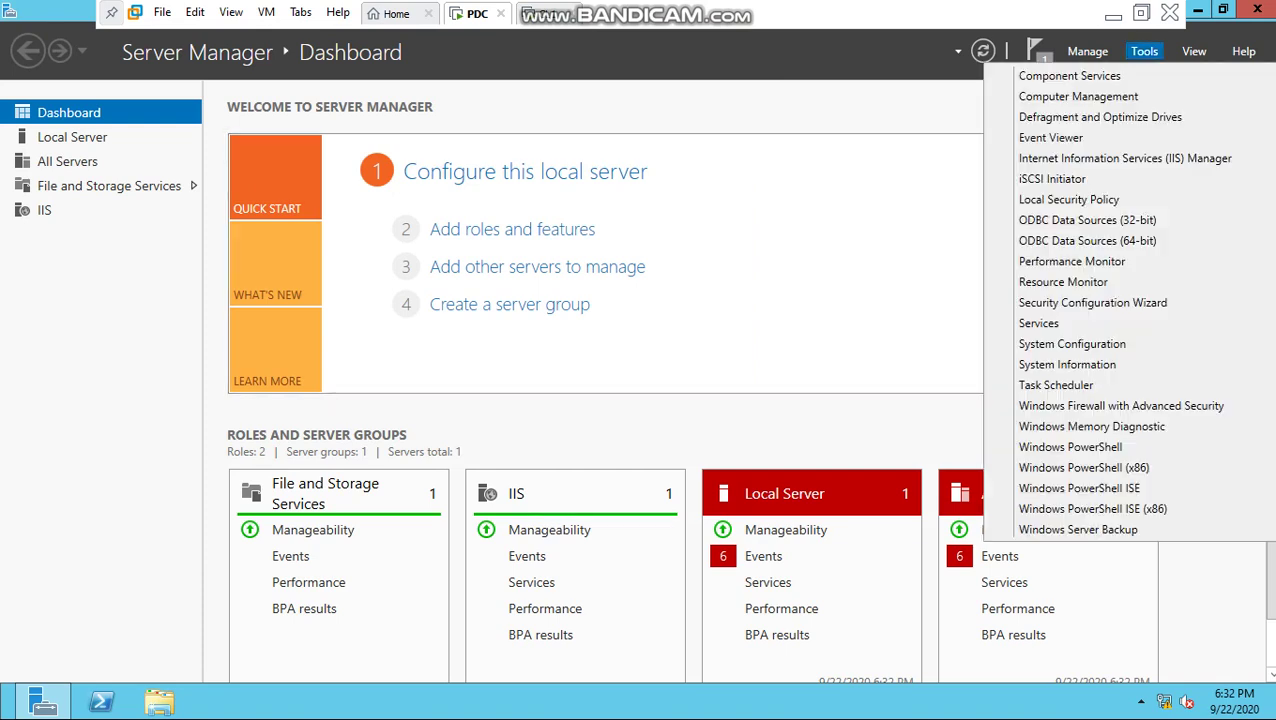
key(Up)
key(Up)
key(Up)
key(Up)
key(Up)
key(Up)
key(Up)
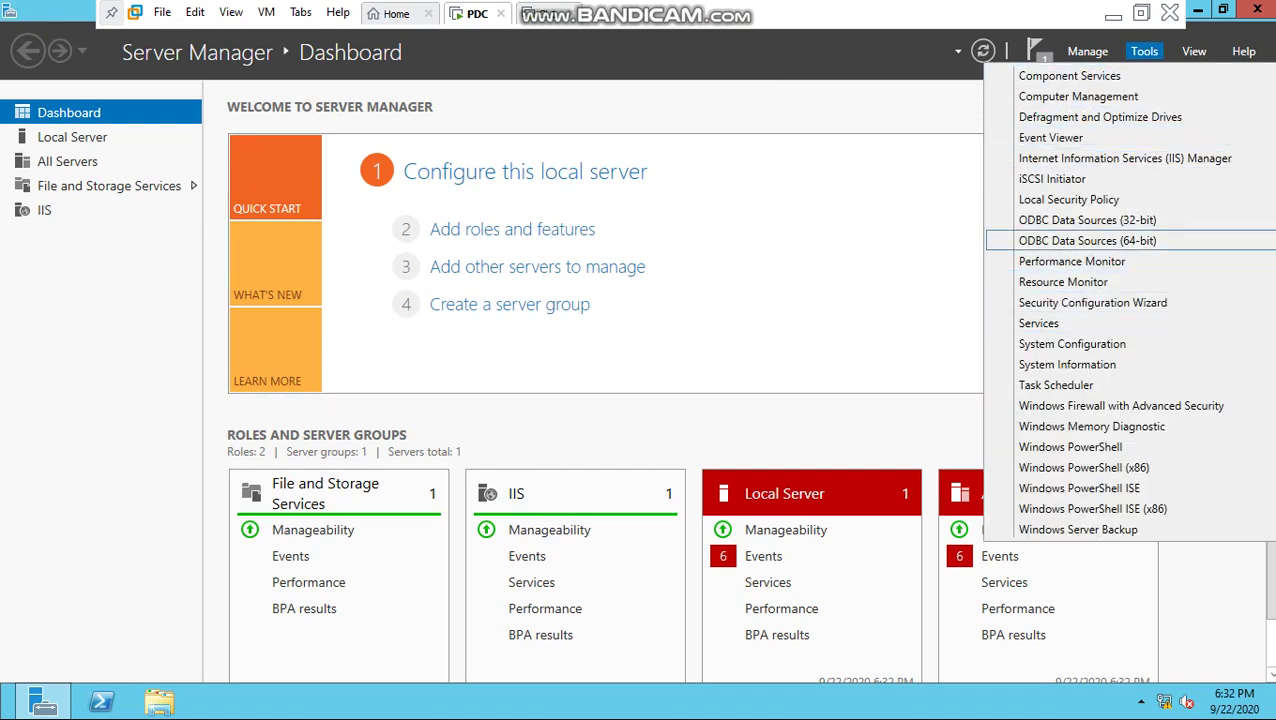
key(Return)
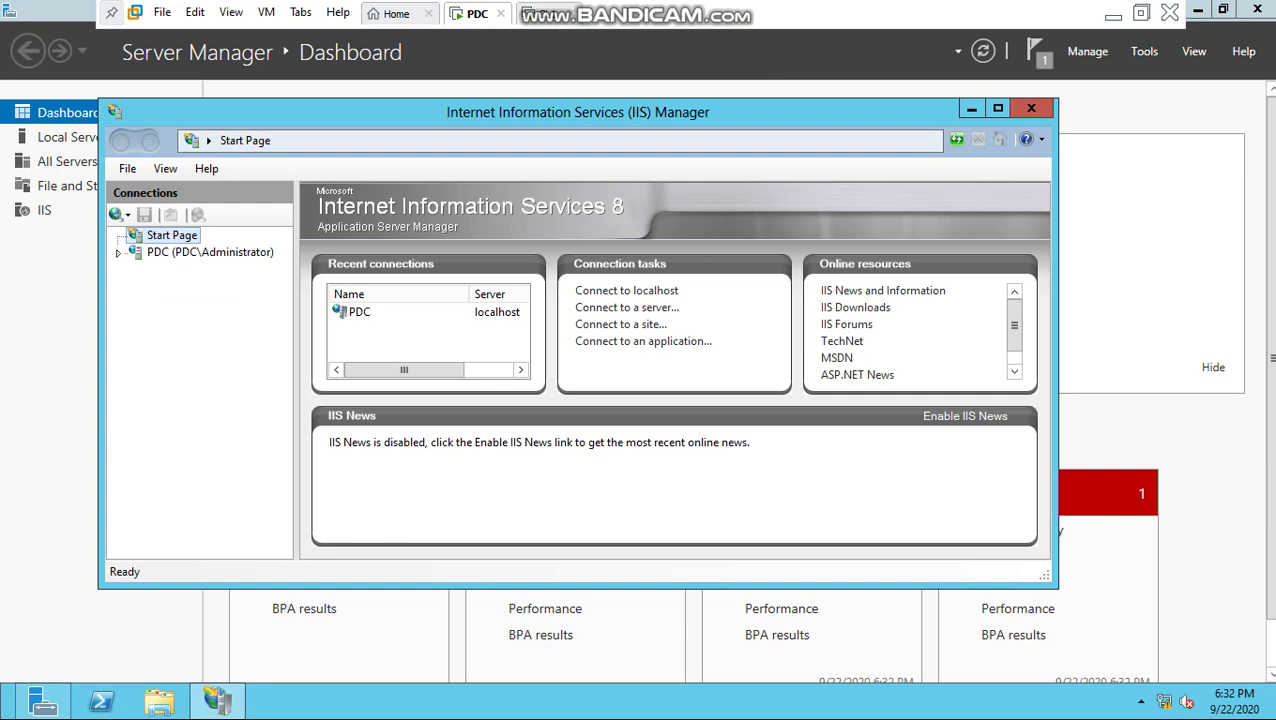
click(1031, 108)
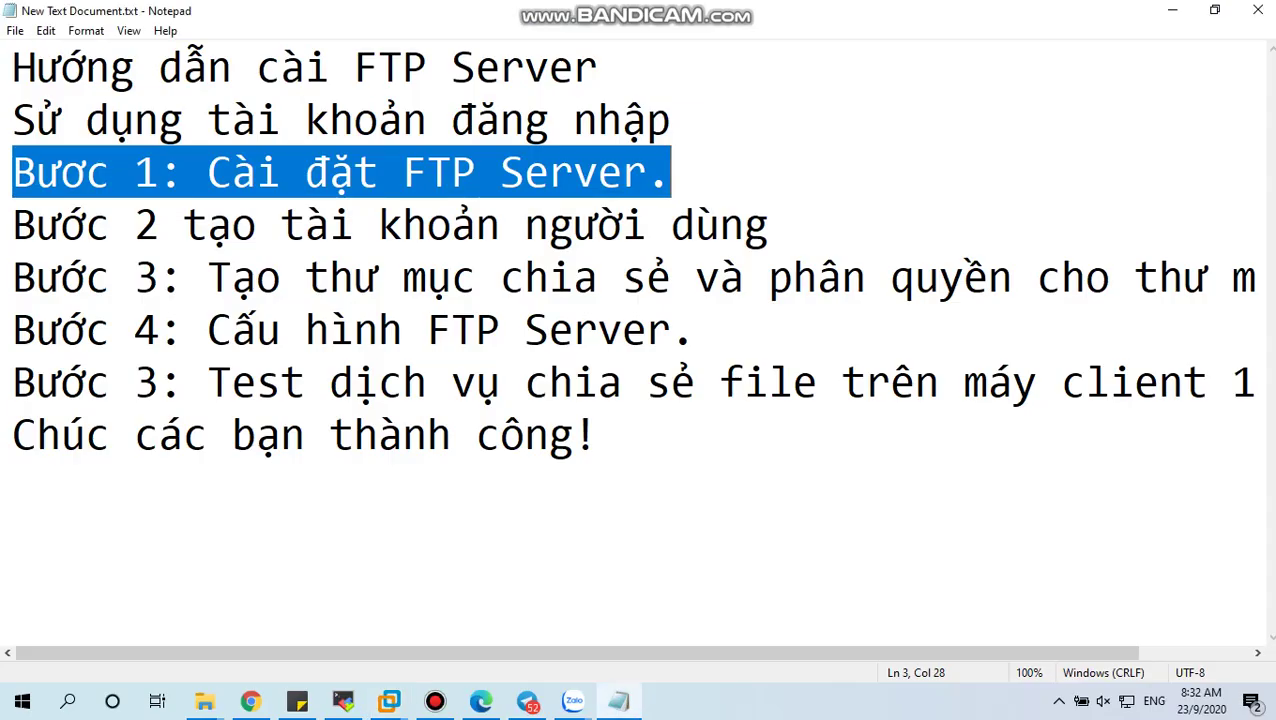
Step: Highlight the 'Bước 2 tạo tài khoản người dùng' line in Notepad and return to the PDC VM
key(super+d)
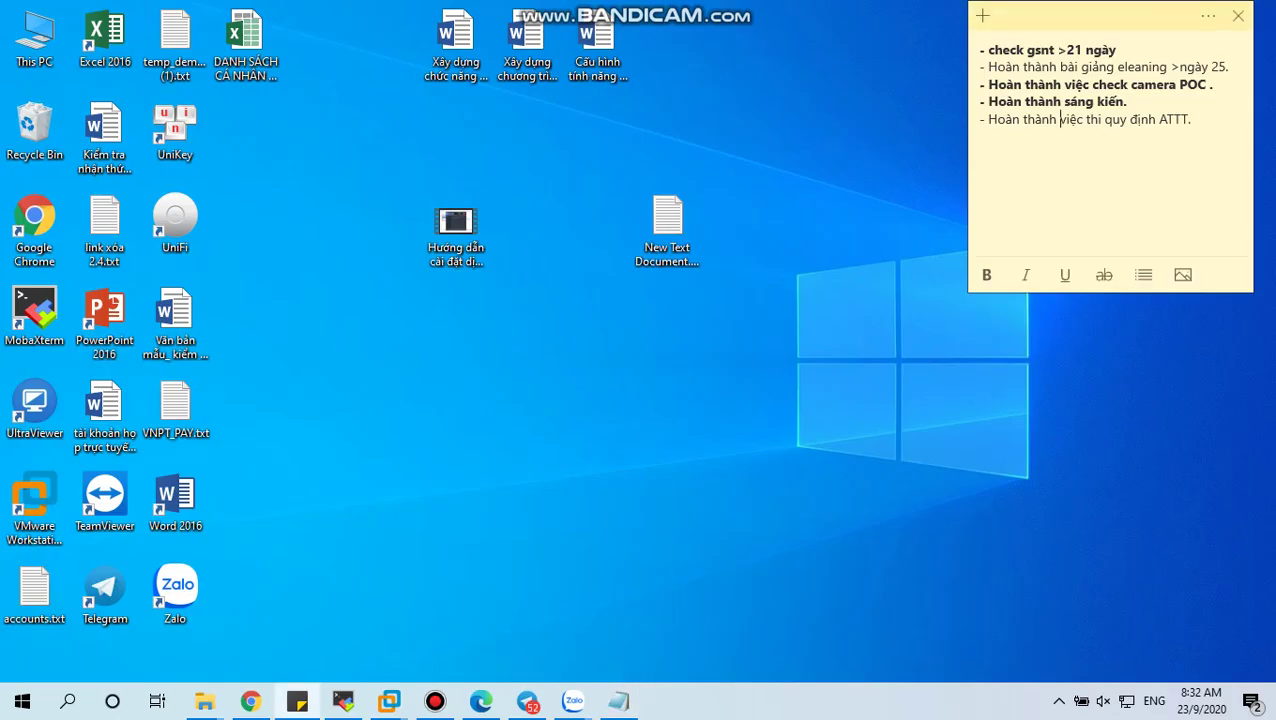
key(super+d)
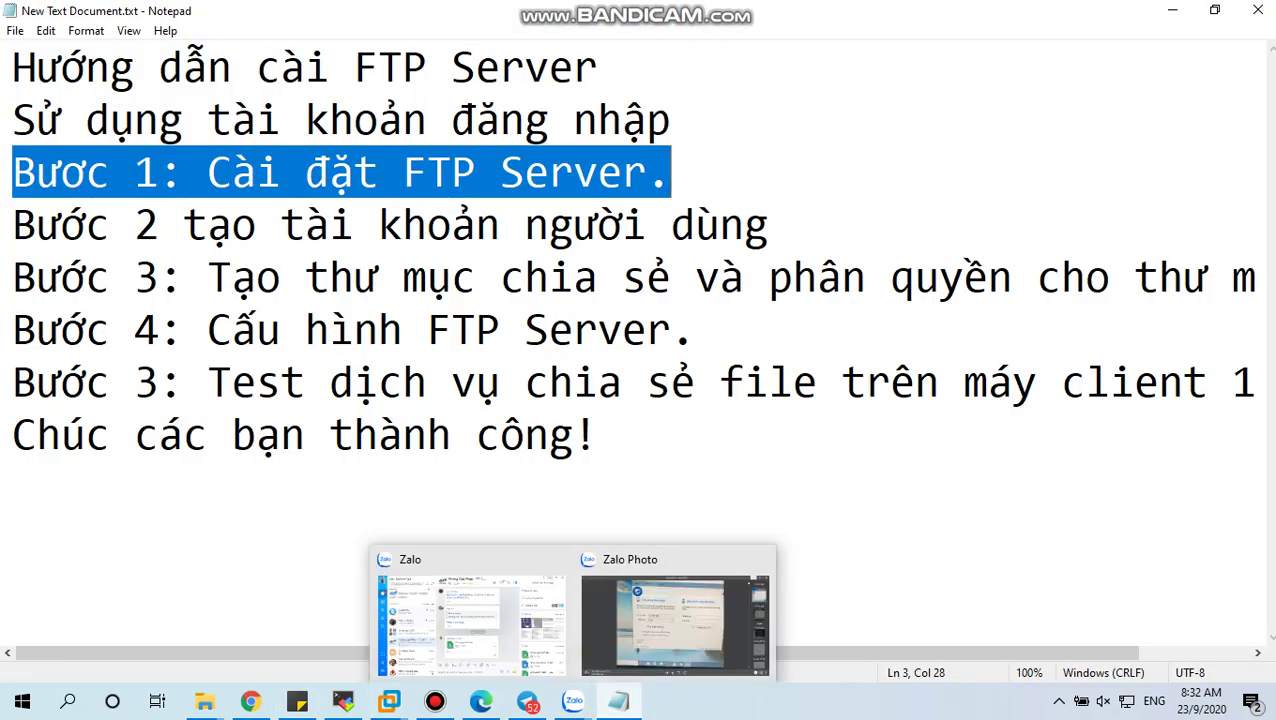
click(476, 330)
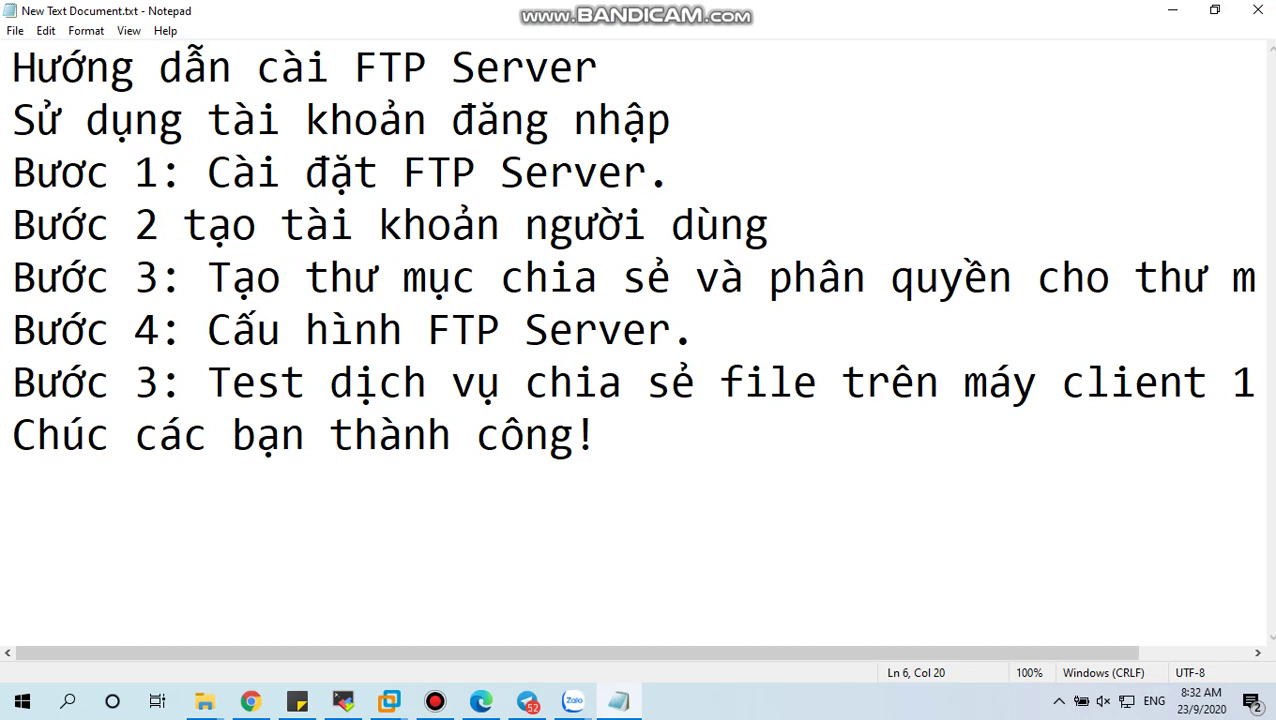
drag(13, 224, 768, 224)
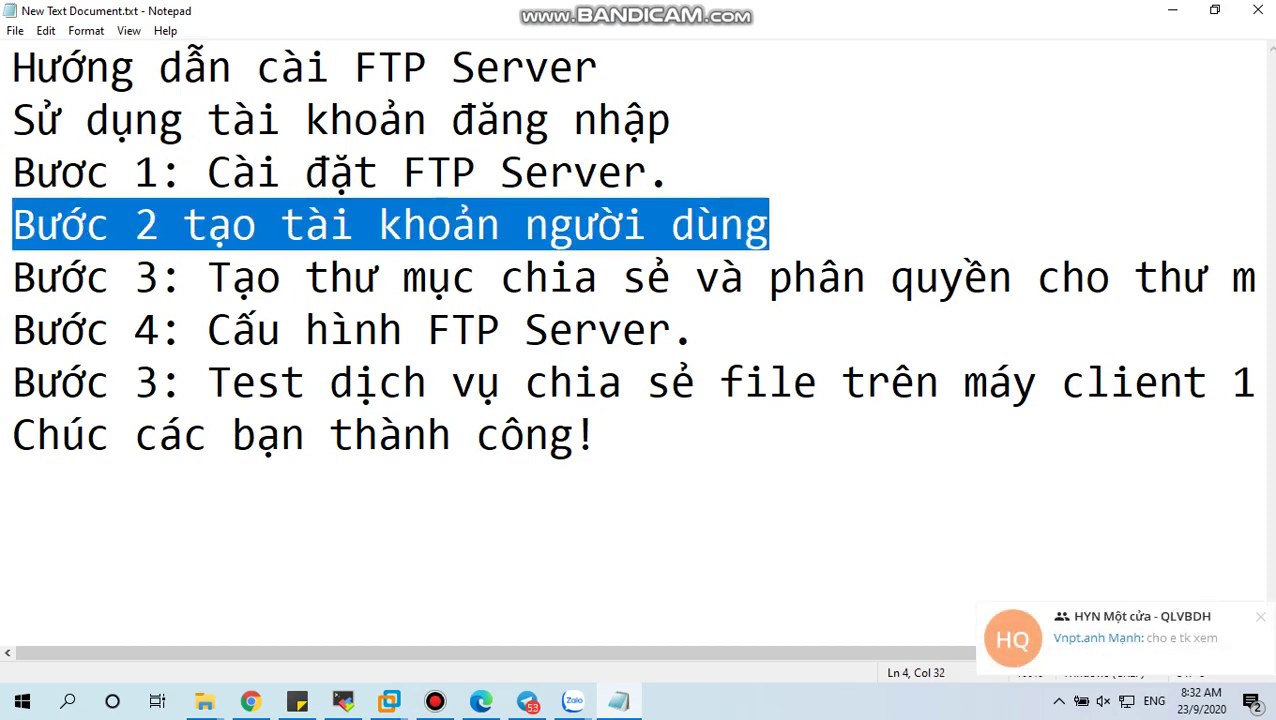
click(389, 701)
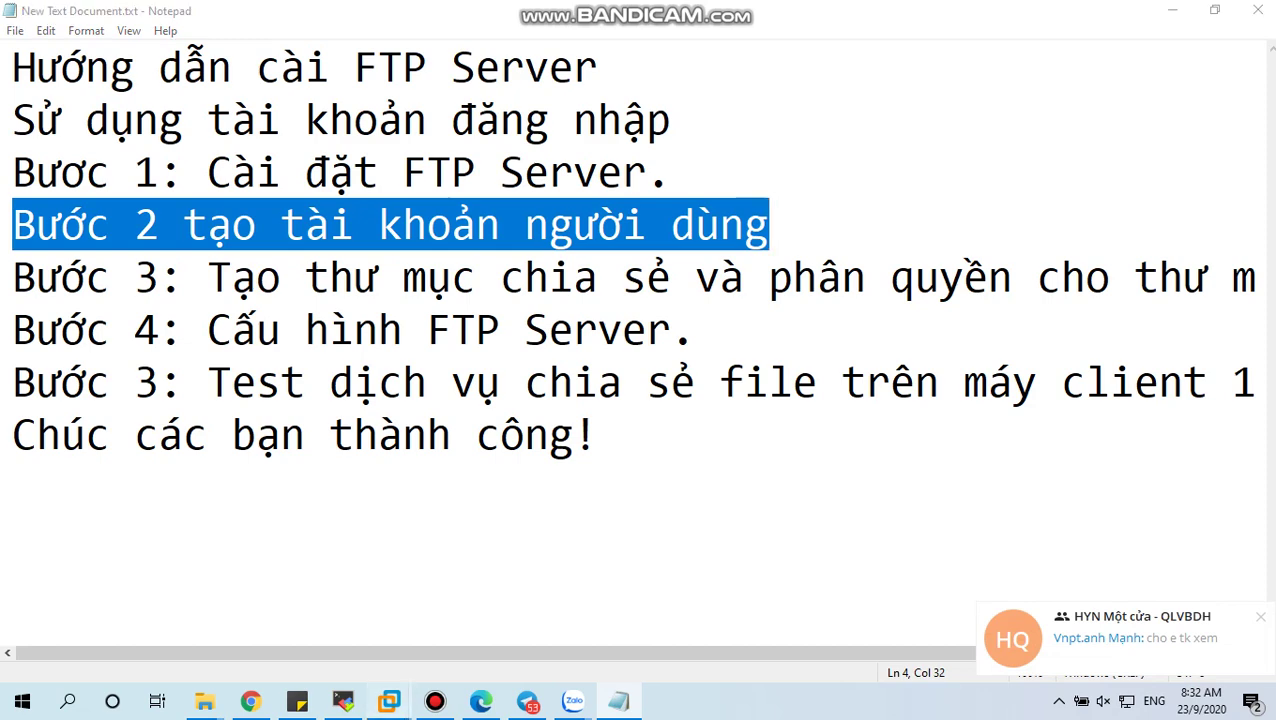
click(393, 590)
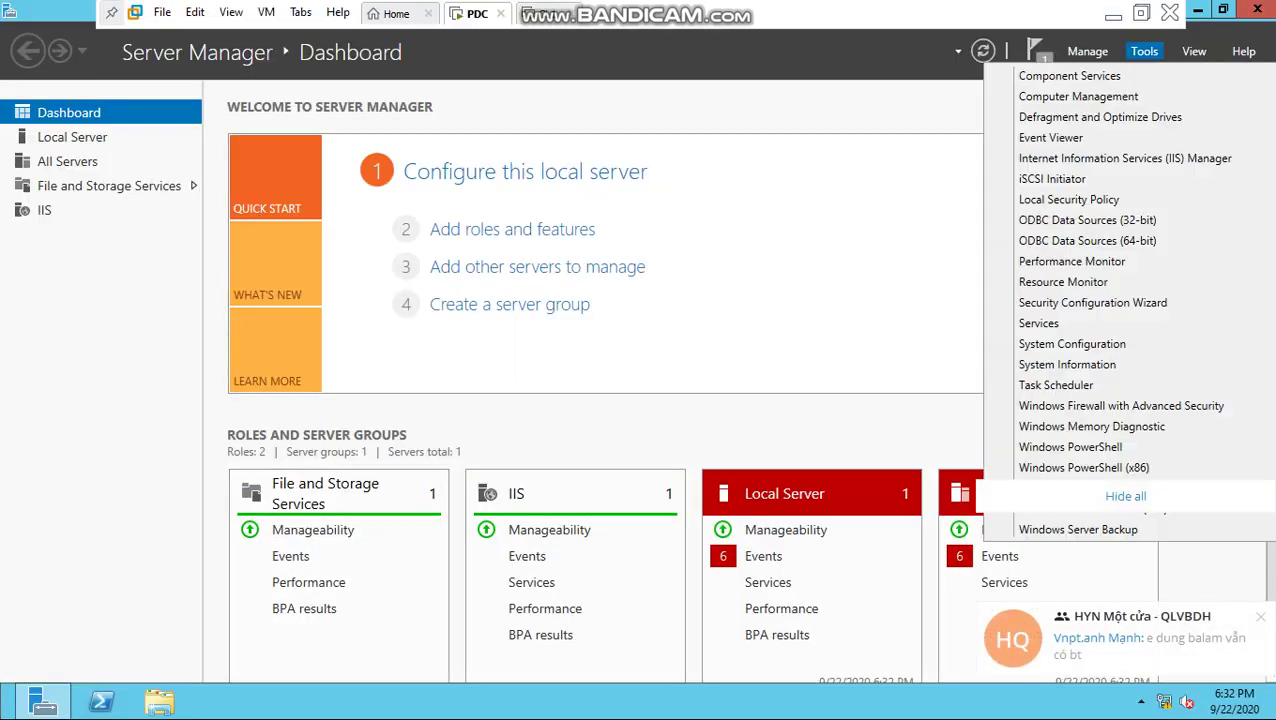
Step: Launch Computer Management on PDC and expand Local Users and Groups
click(1144, 51)
click(1078, 96)
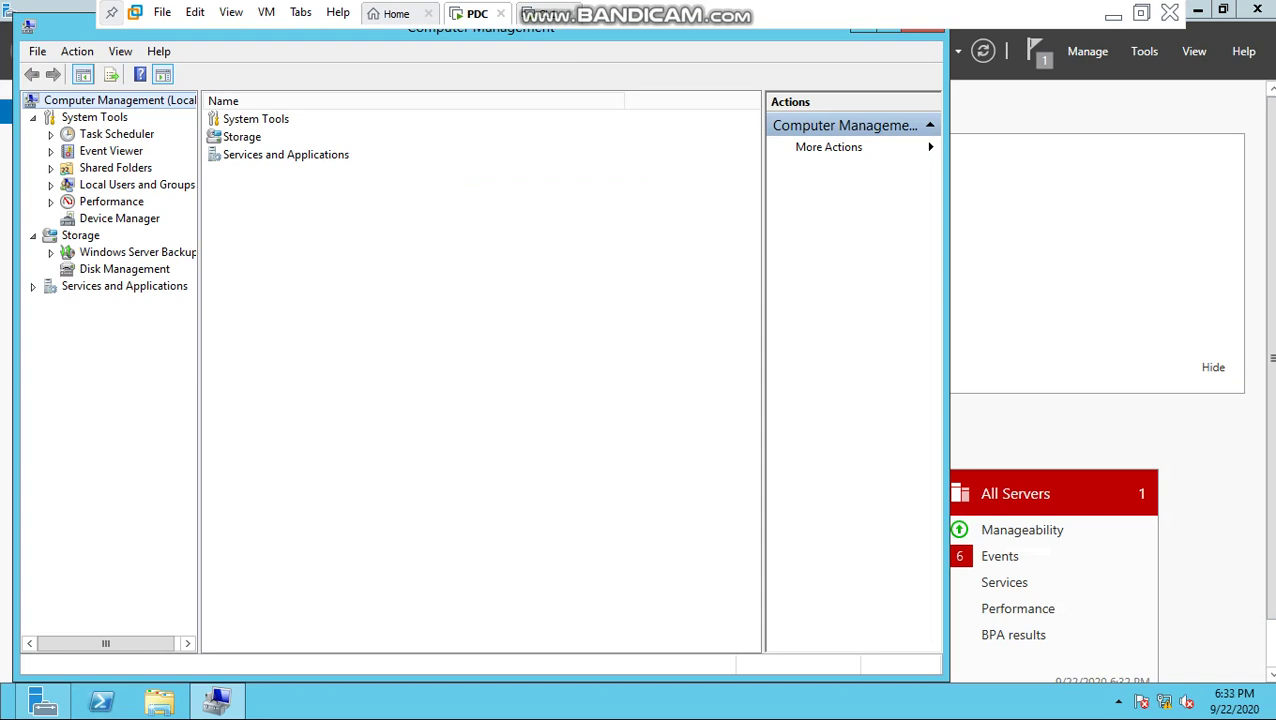
key(Right)
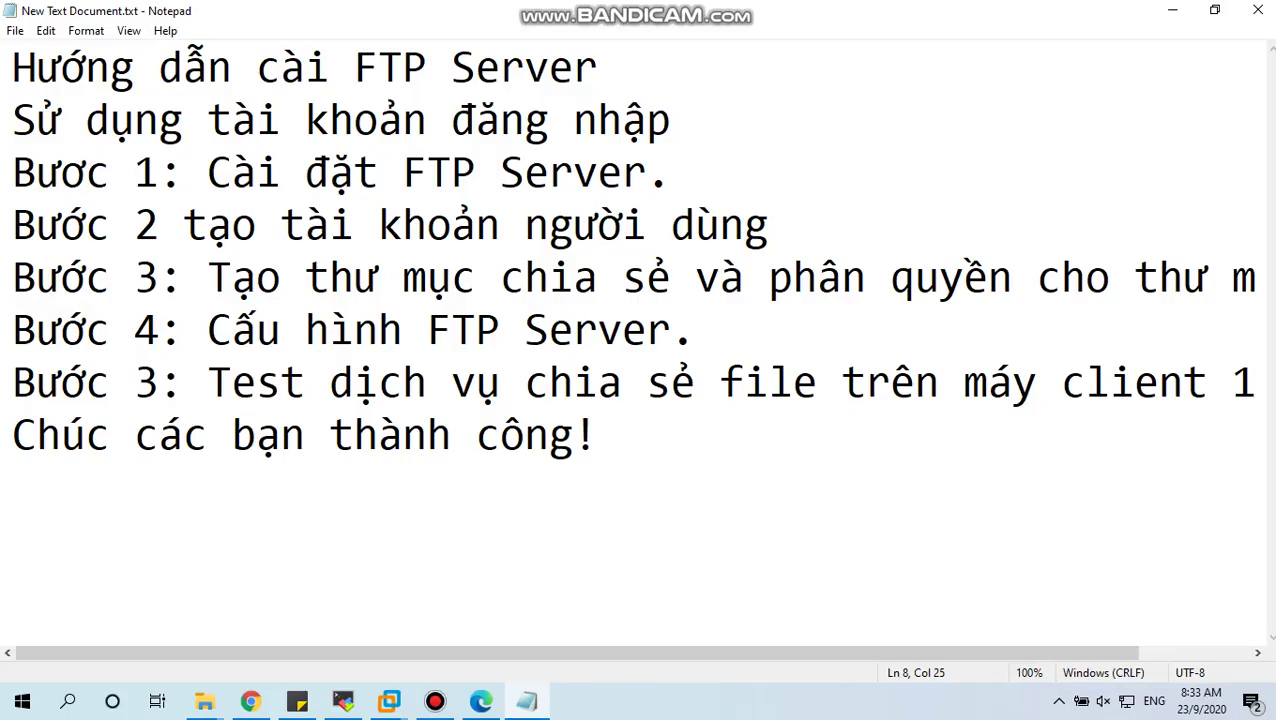
Step: Switch briefly to the host and back to the PDC virtual machine
click(435, 701)
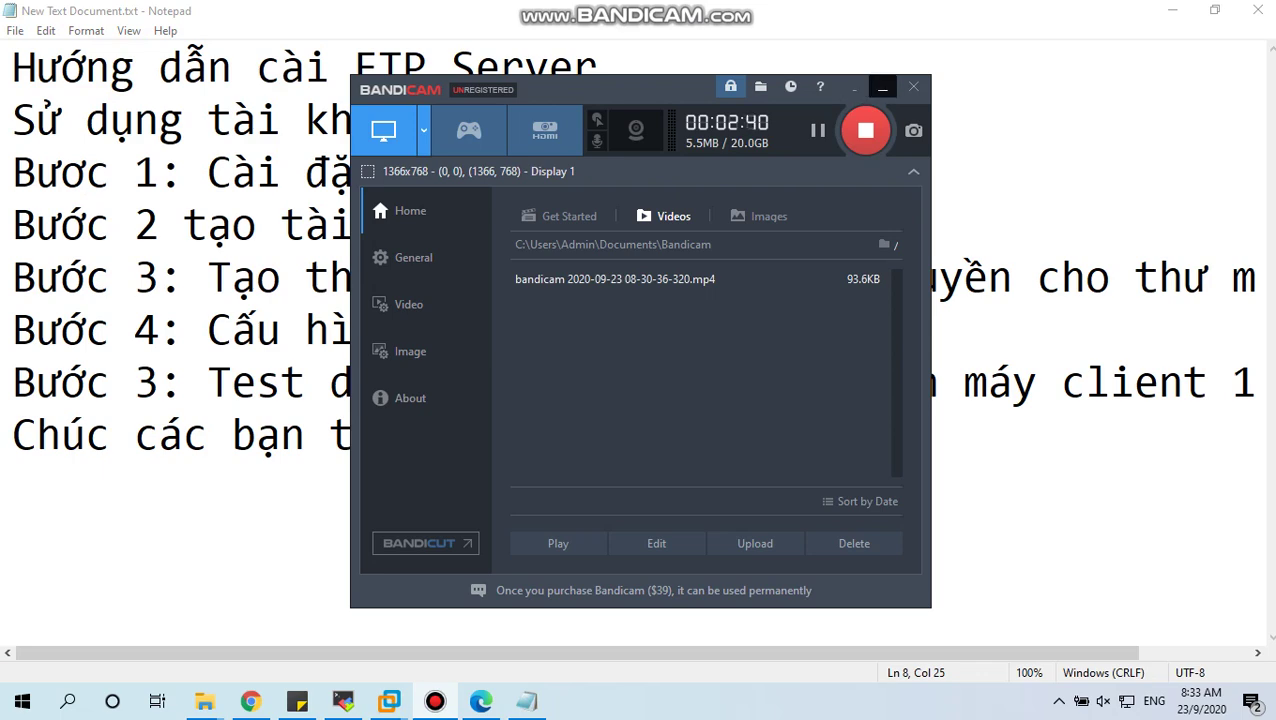
click(853, 87)
mouse_move(389, 701)
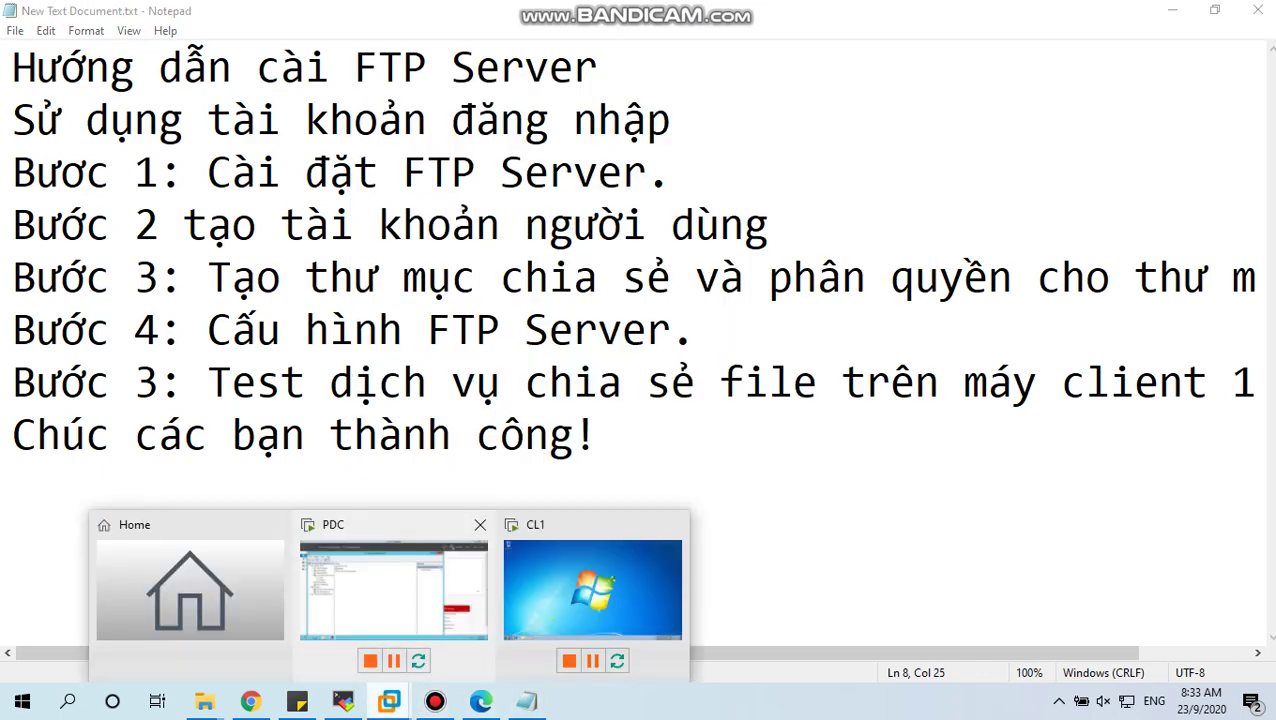
click(390, 589)
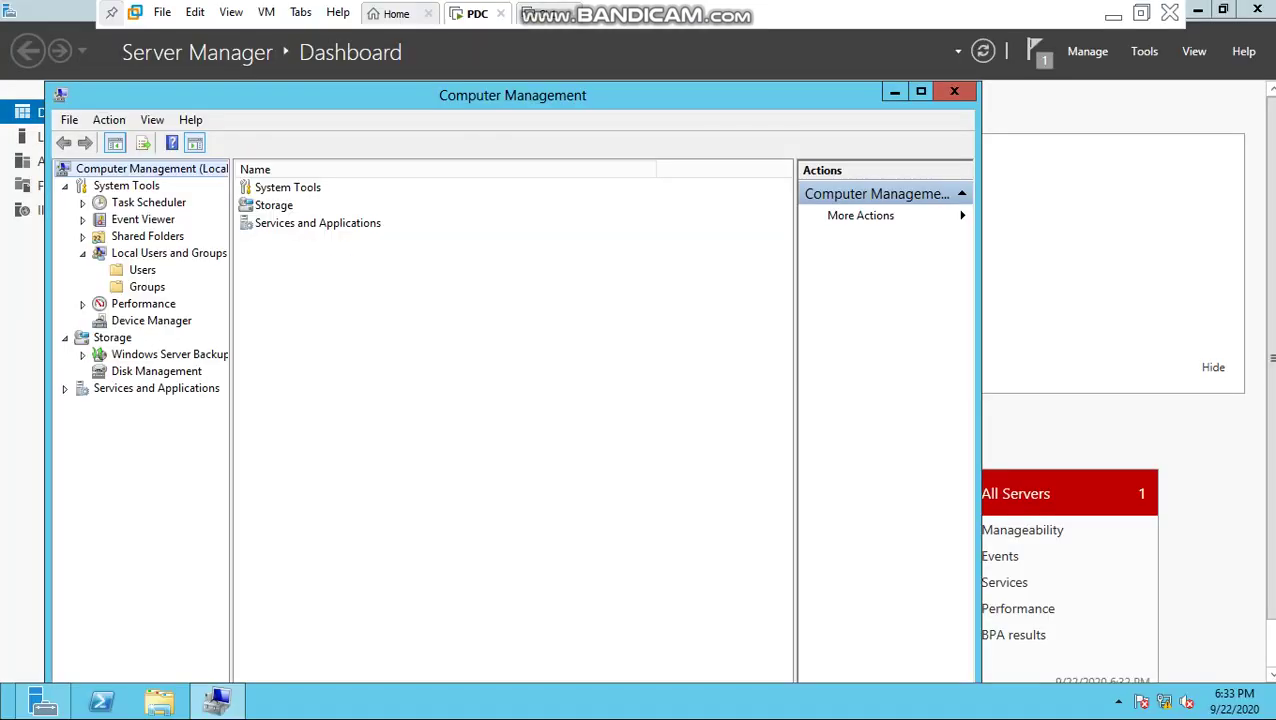
Step: Create local user cntt1 with a password, unchecking 'User must change password at next logon'
click(142, 270)
right_click(132, 267)
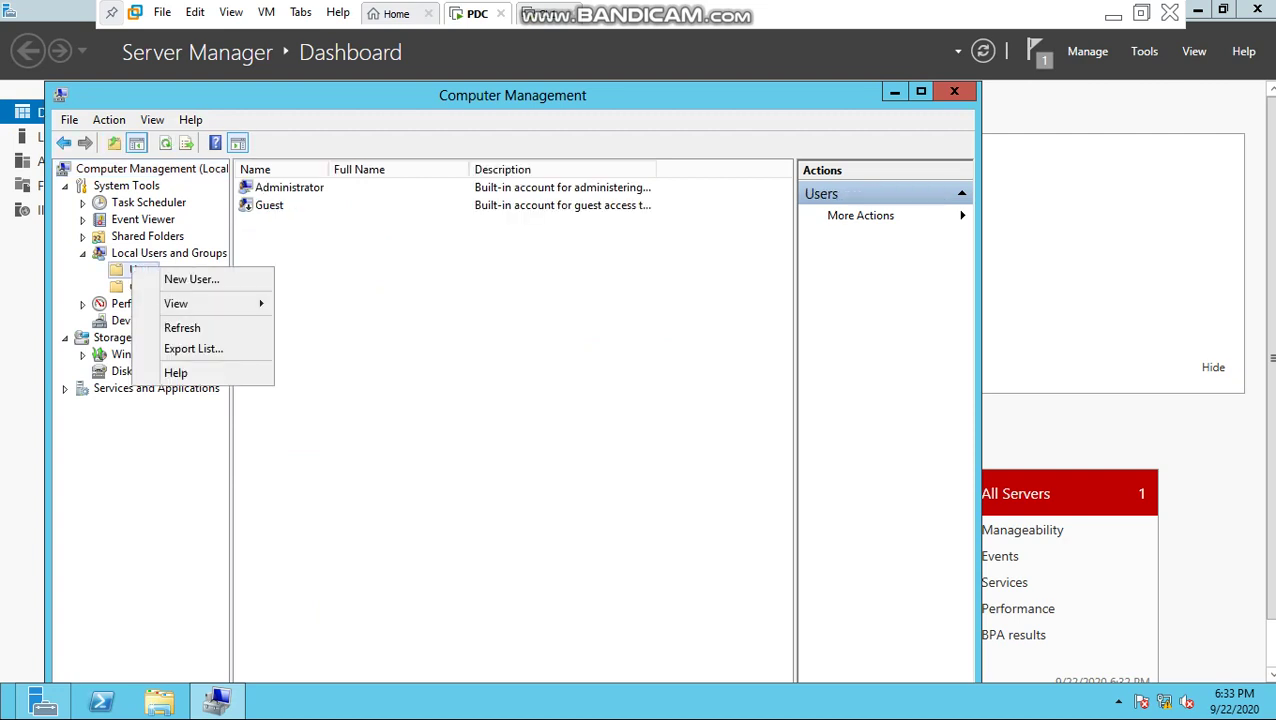
click(191, 279)
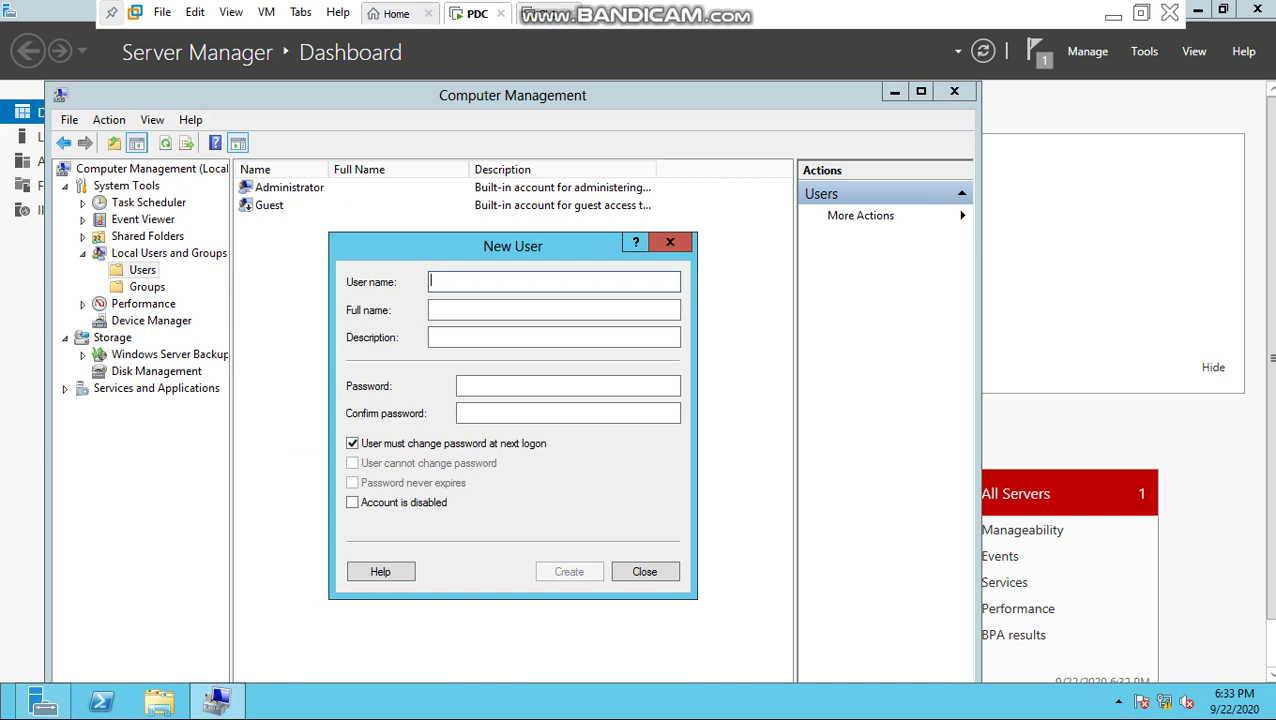
text(cntt1)
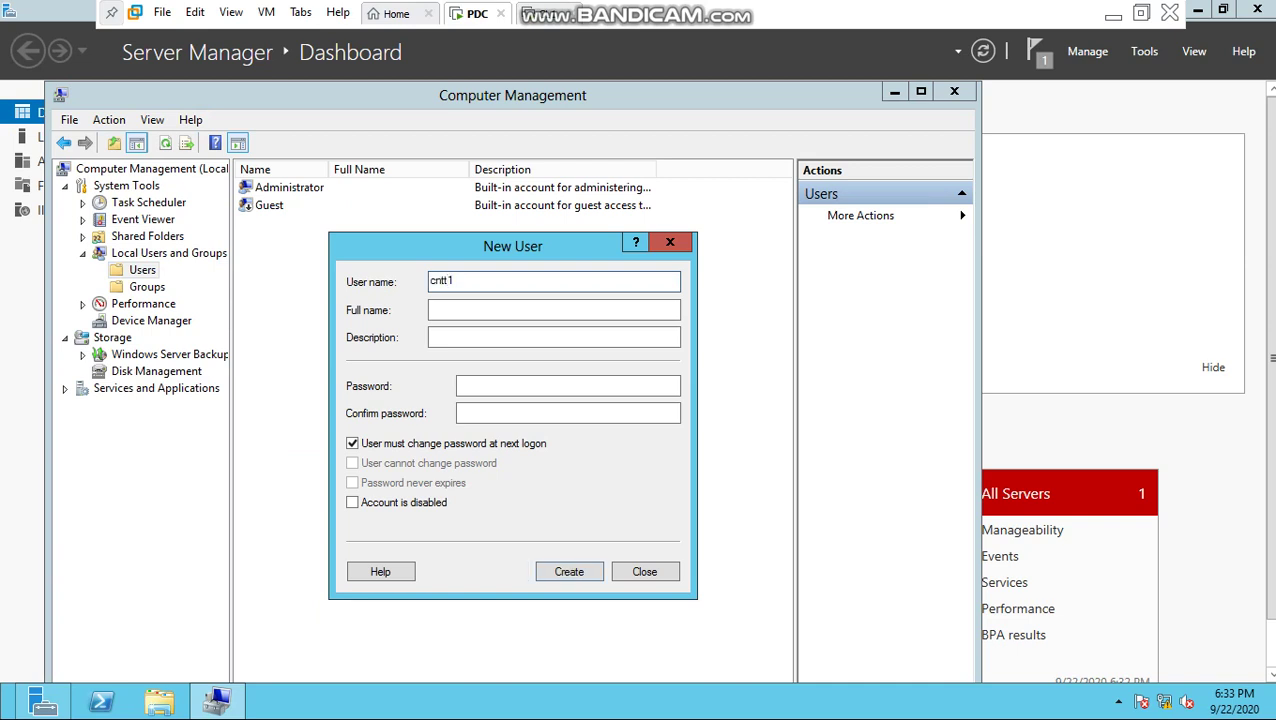
key(Tab)
key(Tab)
key(Tab)
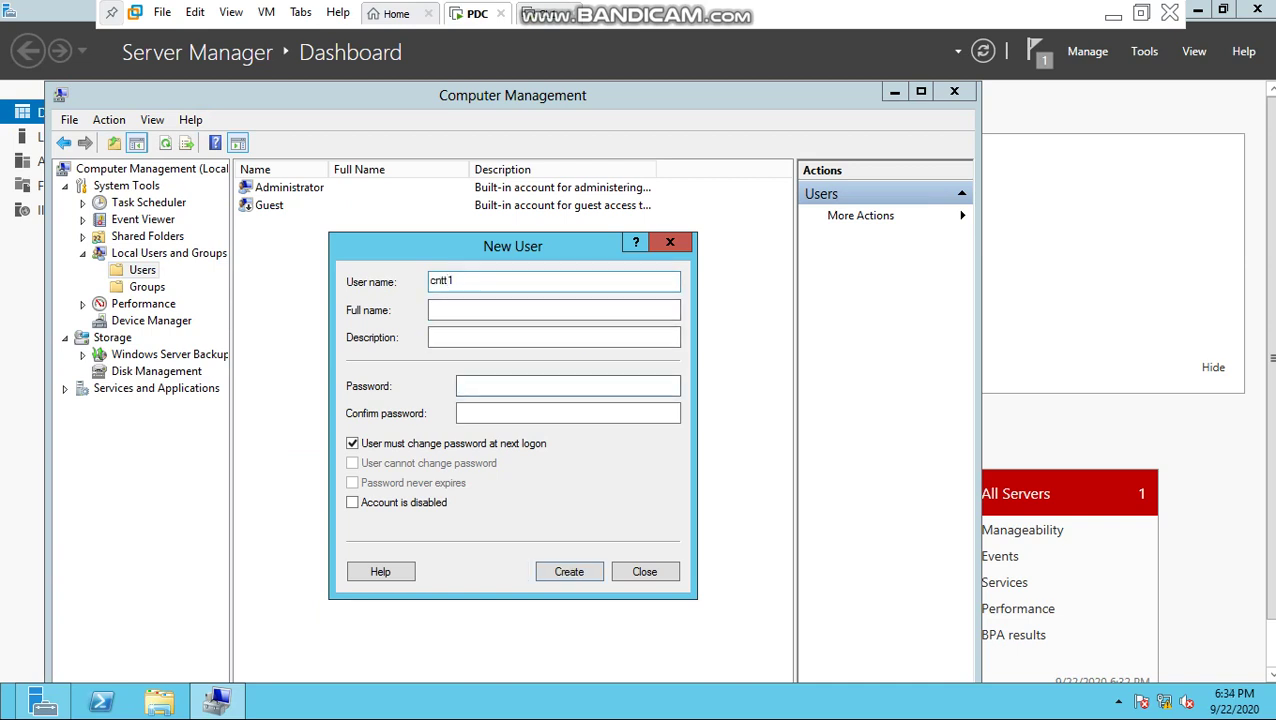
text(••••••••)
key(Tab)
text(•••)
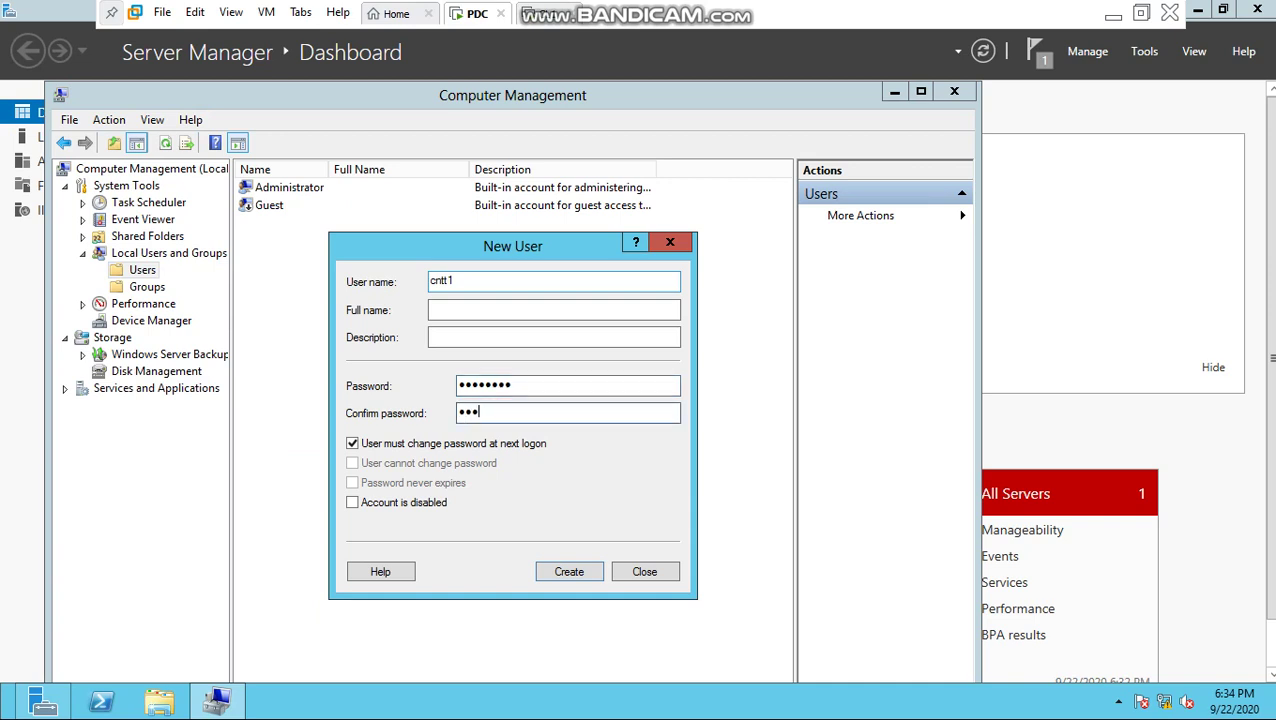
text(•••••)
key(Tab)
key(space)
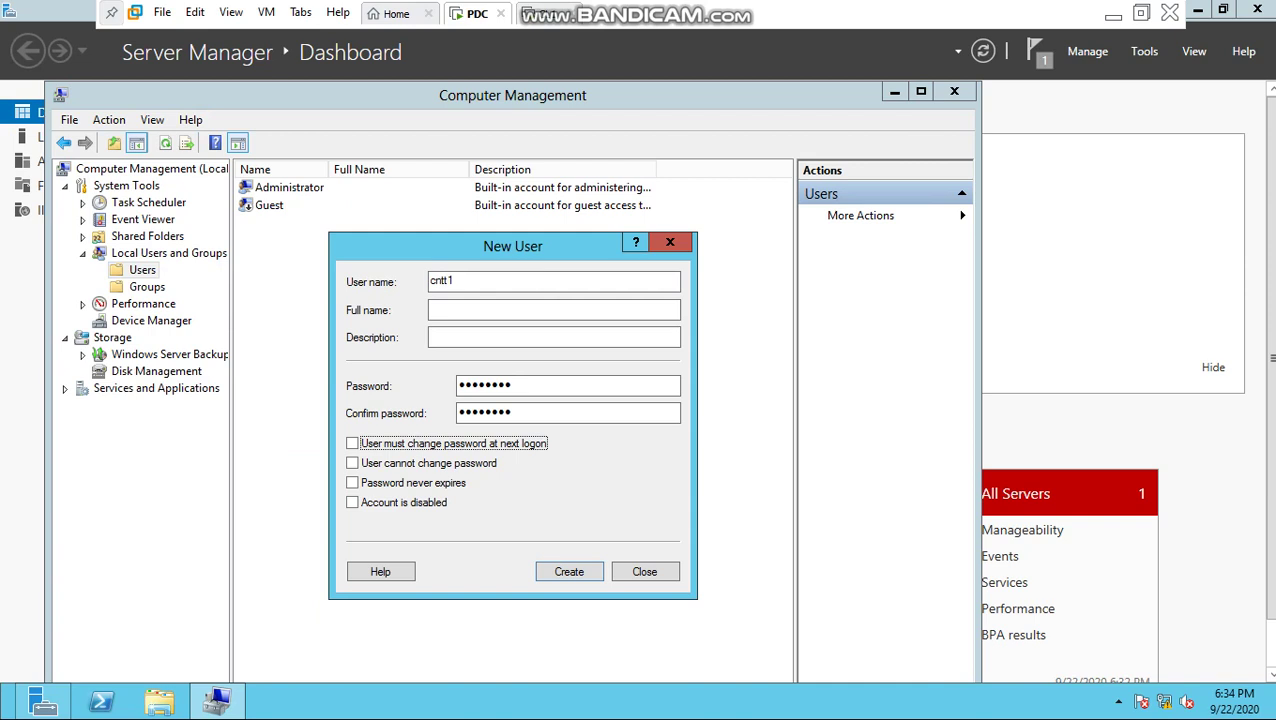
key(Return)
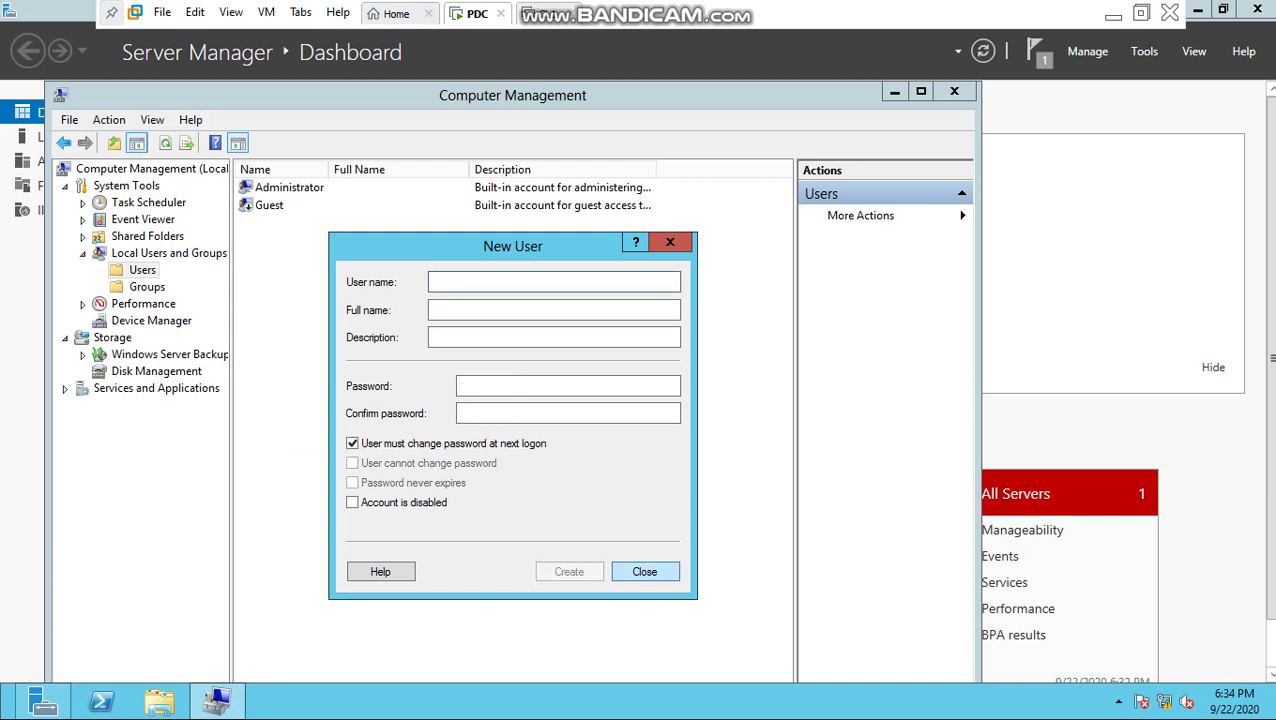
Step: Close the New User form and Computer Management, returning to the host notes
key(Escape)
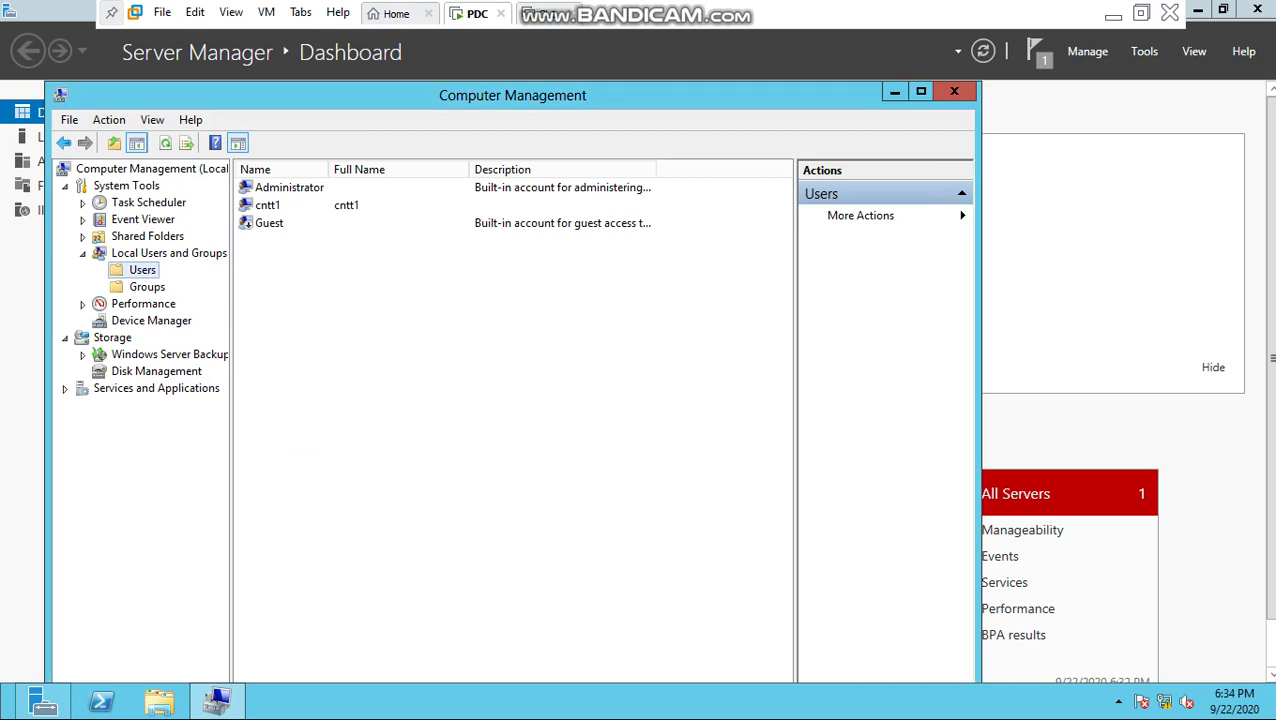
click(954, 91)
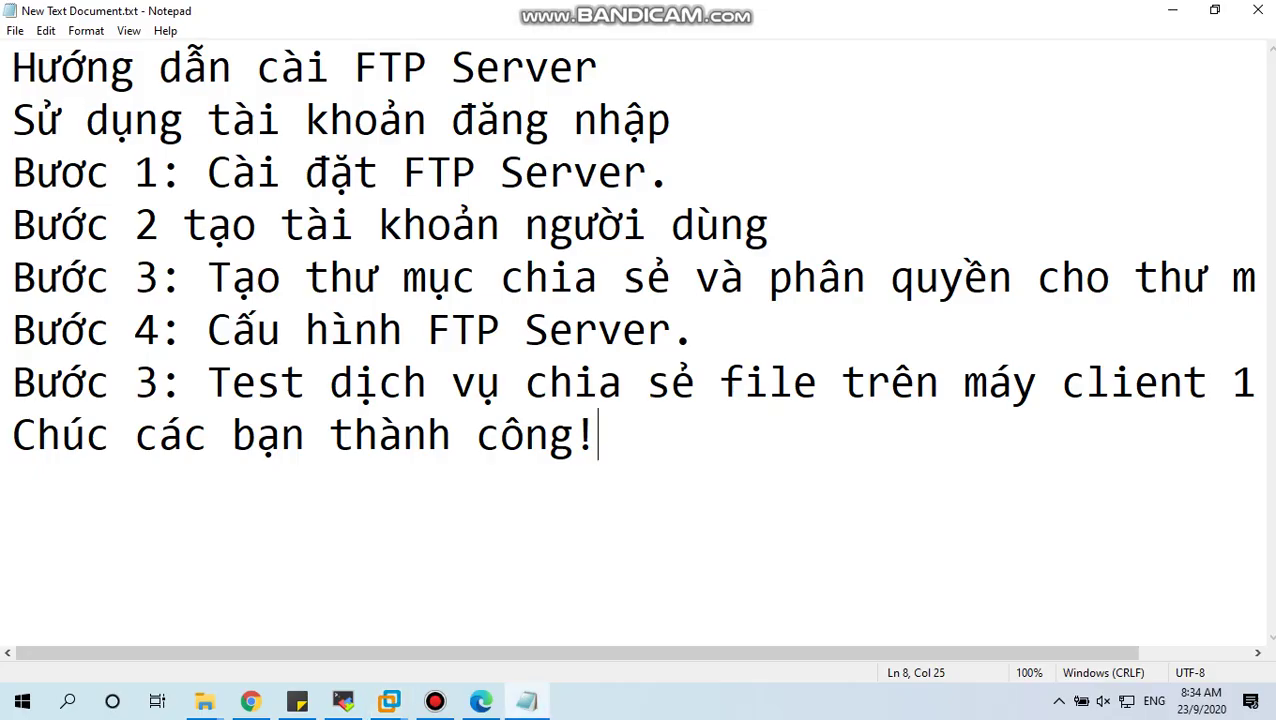
click(1113, 16)
Step: Select the Step 3 shared-folder line in Notepad and switch back to the PDC VM
double_click(60, 277)
key(shift+Right)
key(shift+Right)
key(shift+Right)
key(shift+Right)
key(shift+Right)
key(shift+Right)
key(shift+Right)
key(shift+Right)
key(shift+Right)
key(shift+Right)
key(shift+Right)
key(shift+Right)
key(shift+Right)
key(shift+Right)
key(shift+Right)
key(shift+Right)
key(shift+Right)
key(shift+Right)
key(shift+Right)
key(shift+Right)
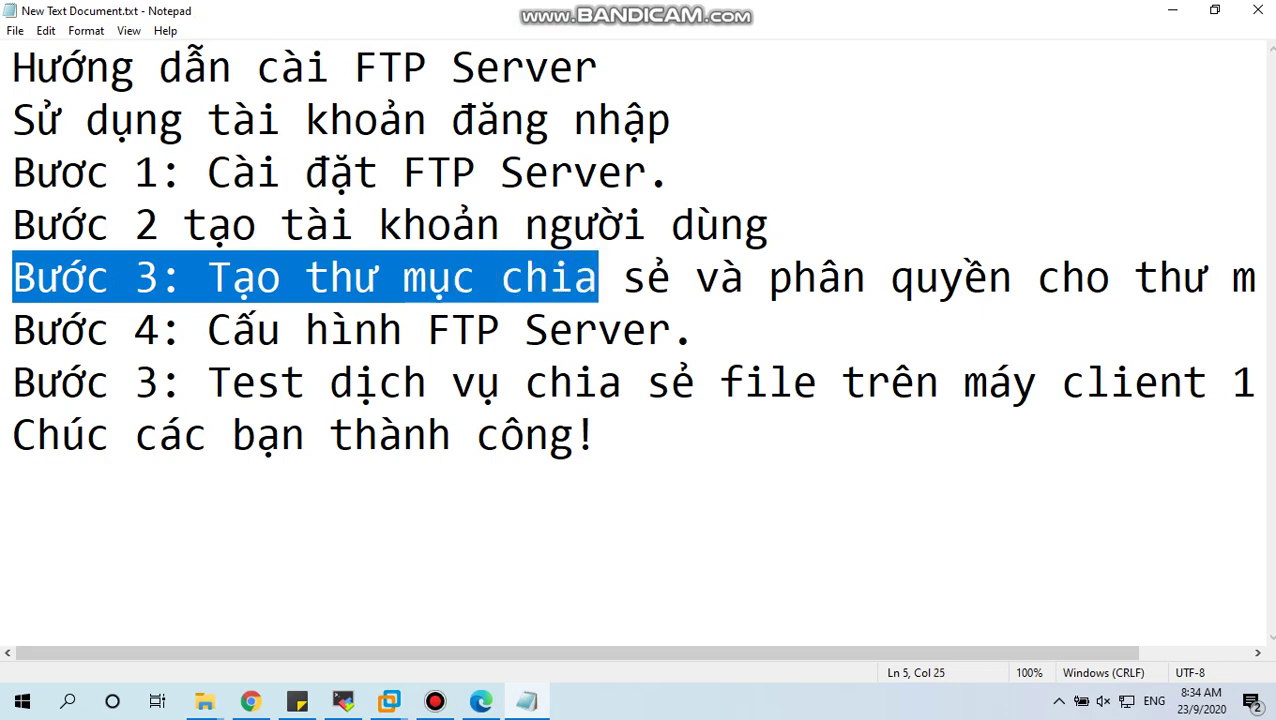
key(shift+Right)
key(shift+Right)
key(shift+Right)
key(shift+Right)
key(shift+Right)
key(shift+Right)
key(shift+Right)
key(shift+Right)
key(shift+Right)
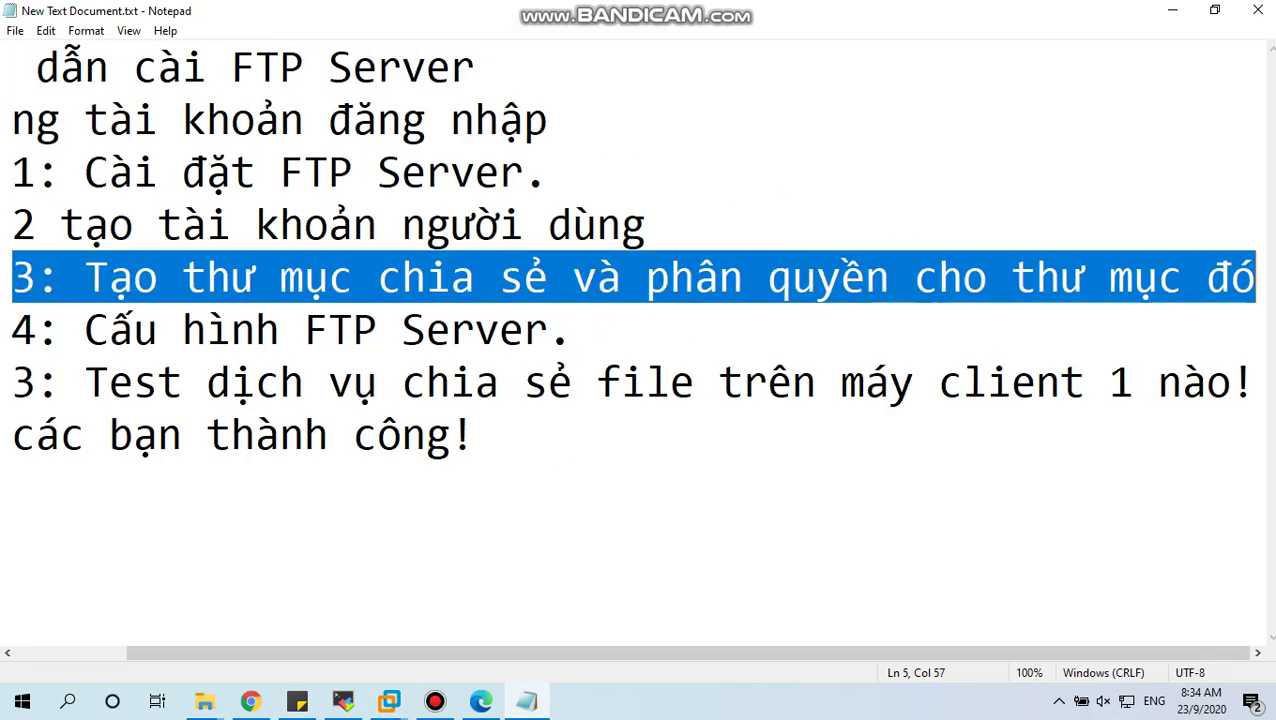
click(110, 277)
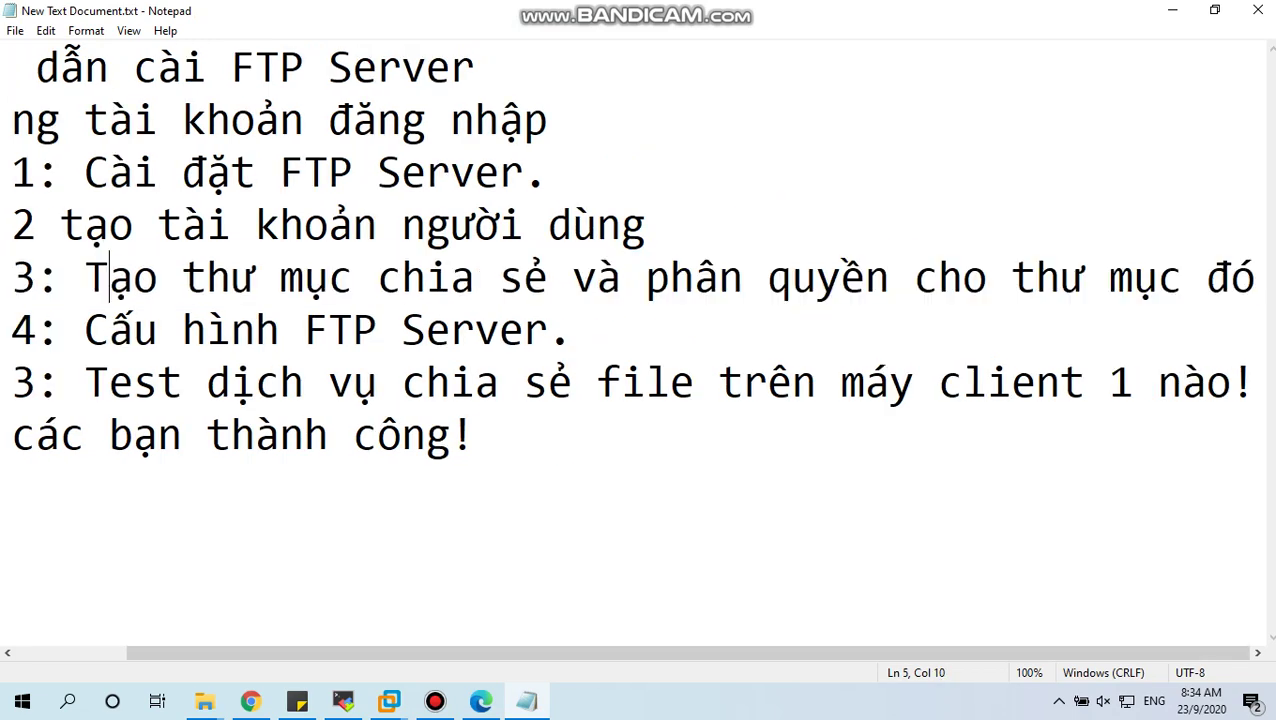
key(Left)
key(shift+Right)
key(shift+Right)
key(shift+Right)
key(shift+Right)
key(shift+Right)
key(shift+Right)
key(shift+Right)
key(shift+Right)
key(shift+Right)
key(shift+Right)
key(shift+Right)
key(shift+Right)
key(shift+Right)
key(shift+Right)
key(shift+Right)
key(shift+Right)
key(shift+Right)
key(shift+Right)
key(shift+Right)
key(shift+Right)
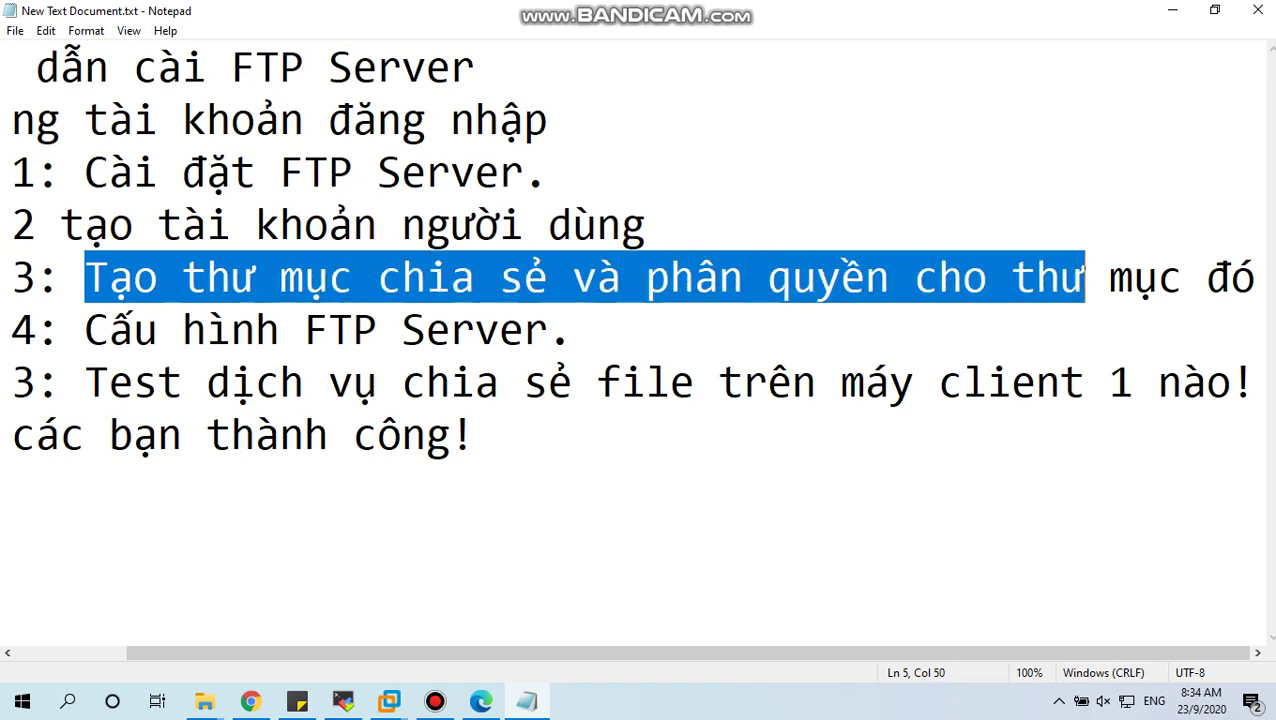
key(shift+Right)
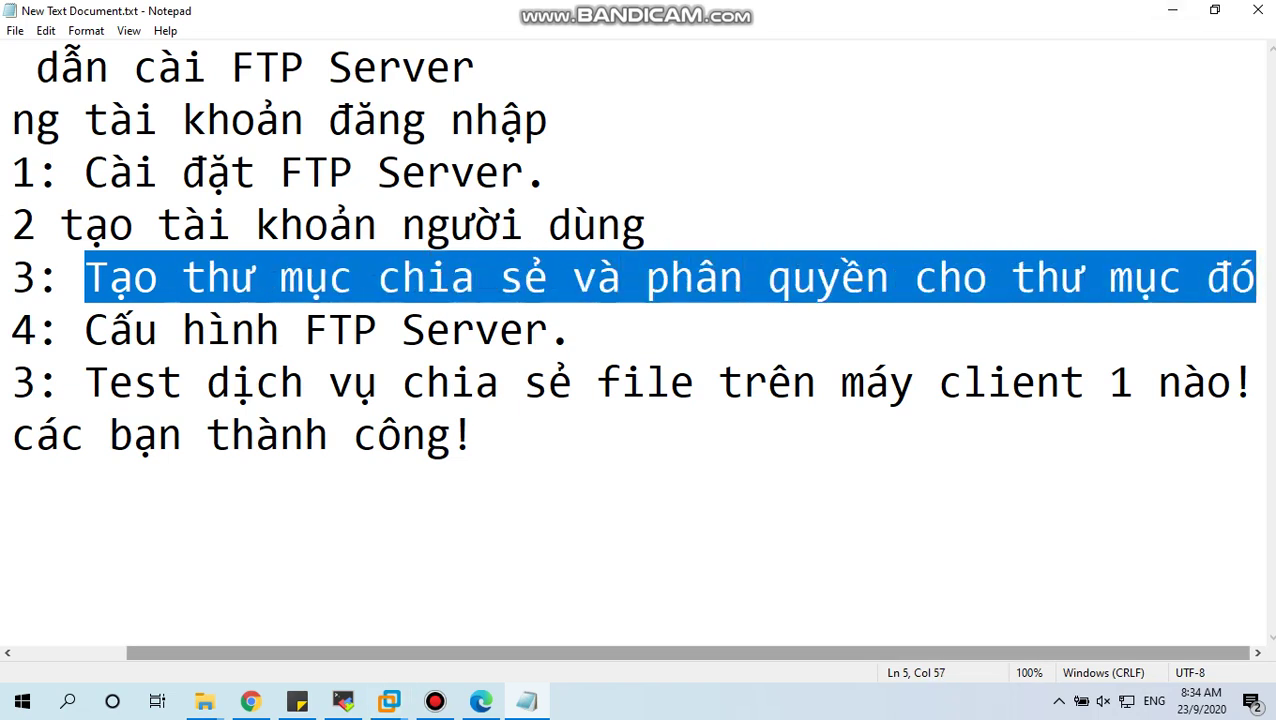
mouse_move(389, 701)
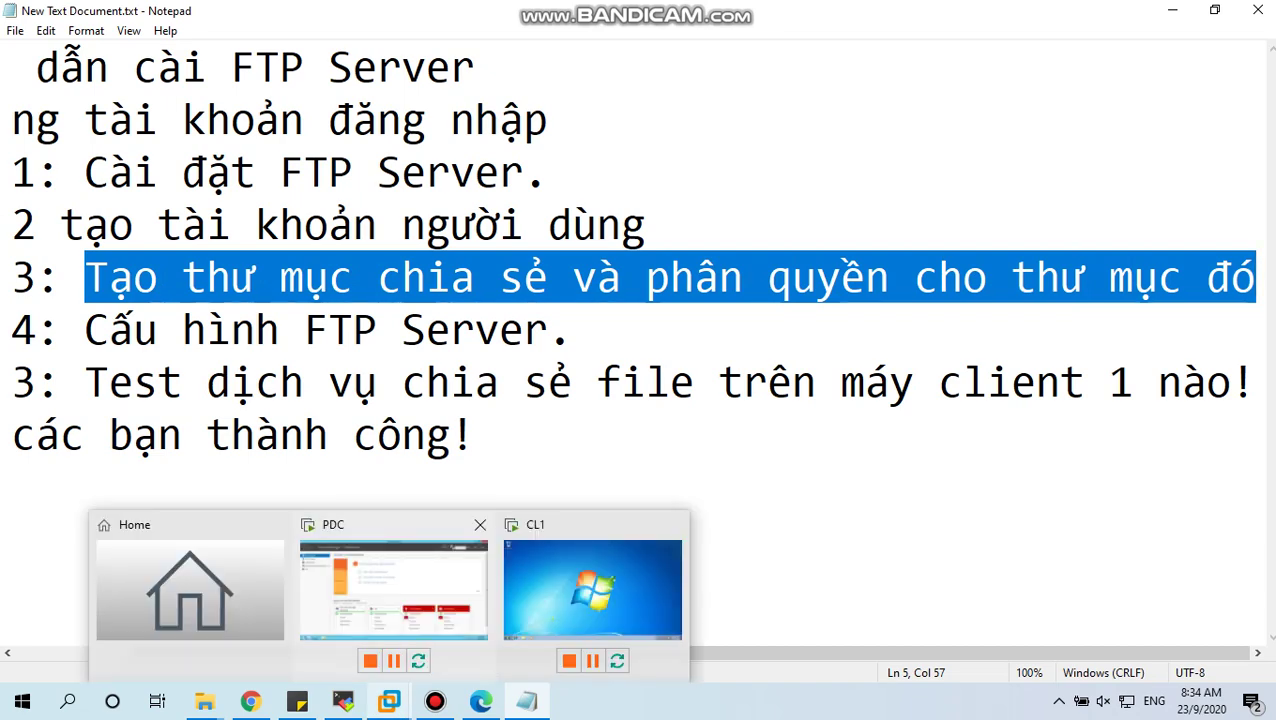
click(393, 588)
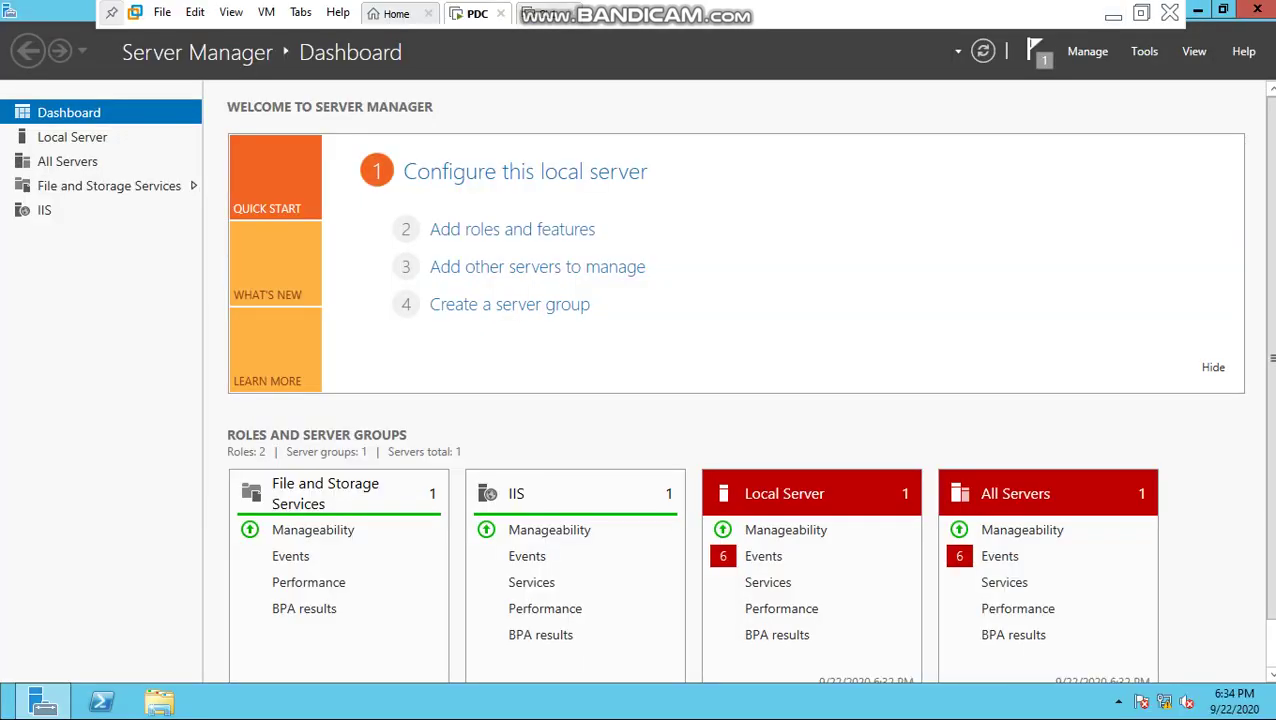
Step: Create a new folder named FTP on Local Disk (C:)
key(super+e)
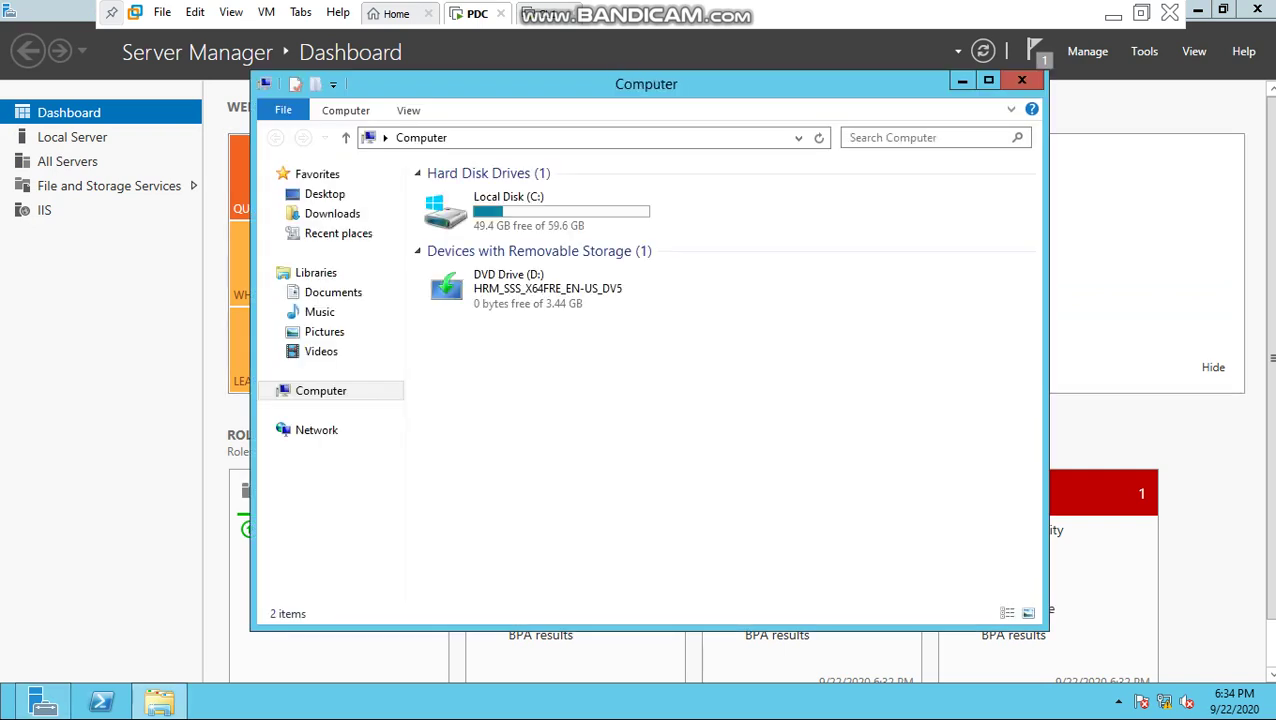
double_click(537, 210)
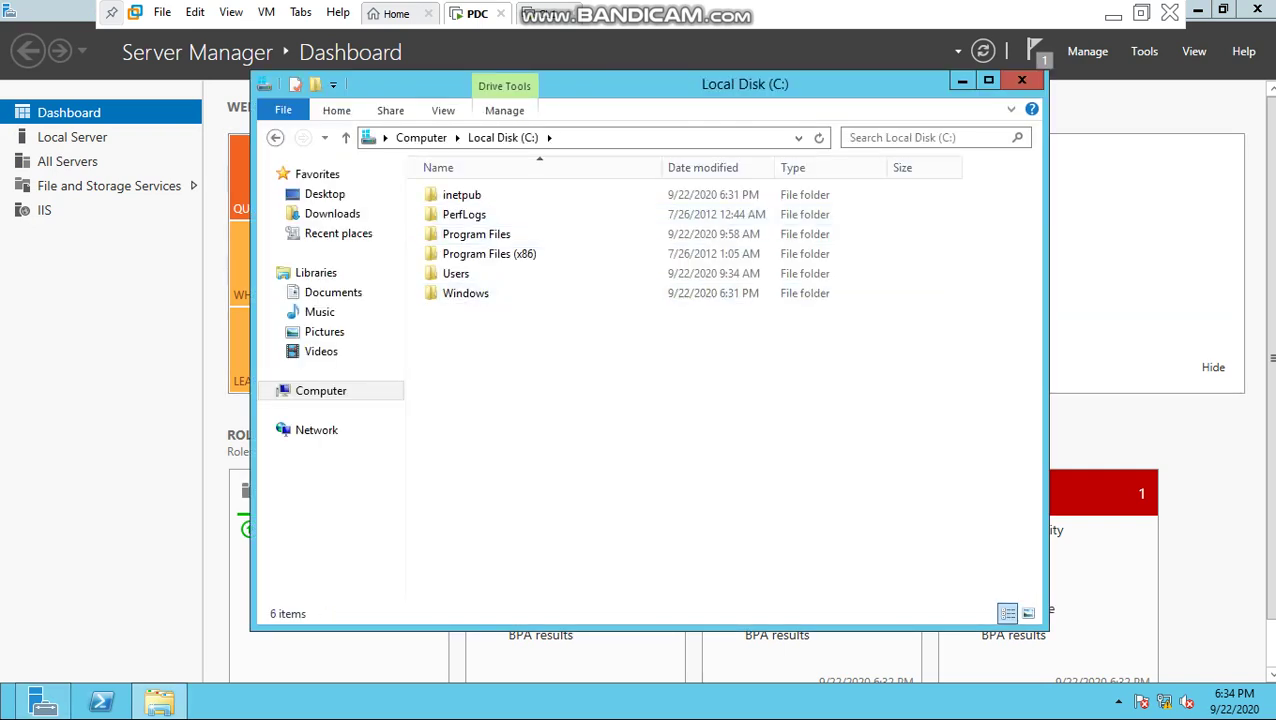
key(ctrl+shift+n)
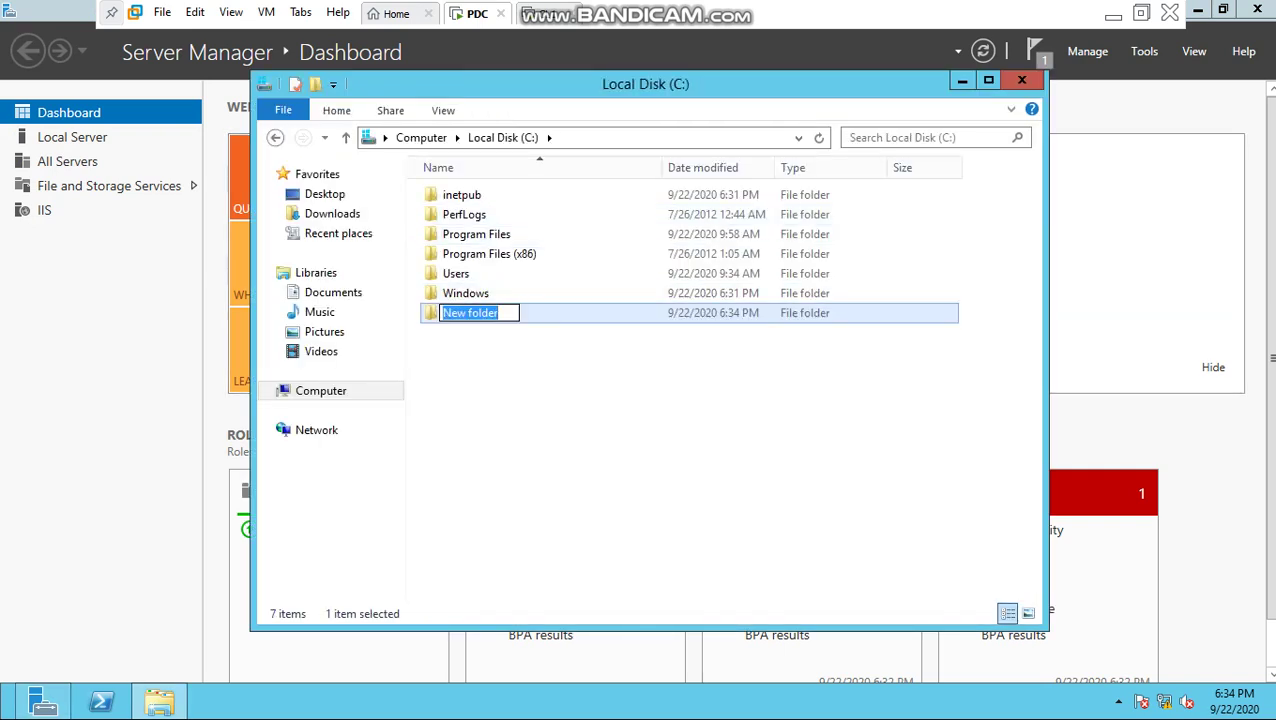
text(FTP)
key(Return)
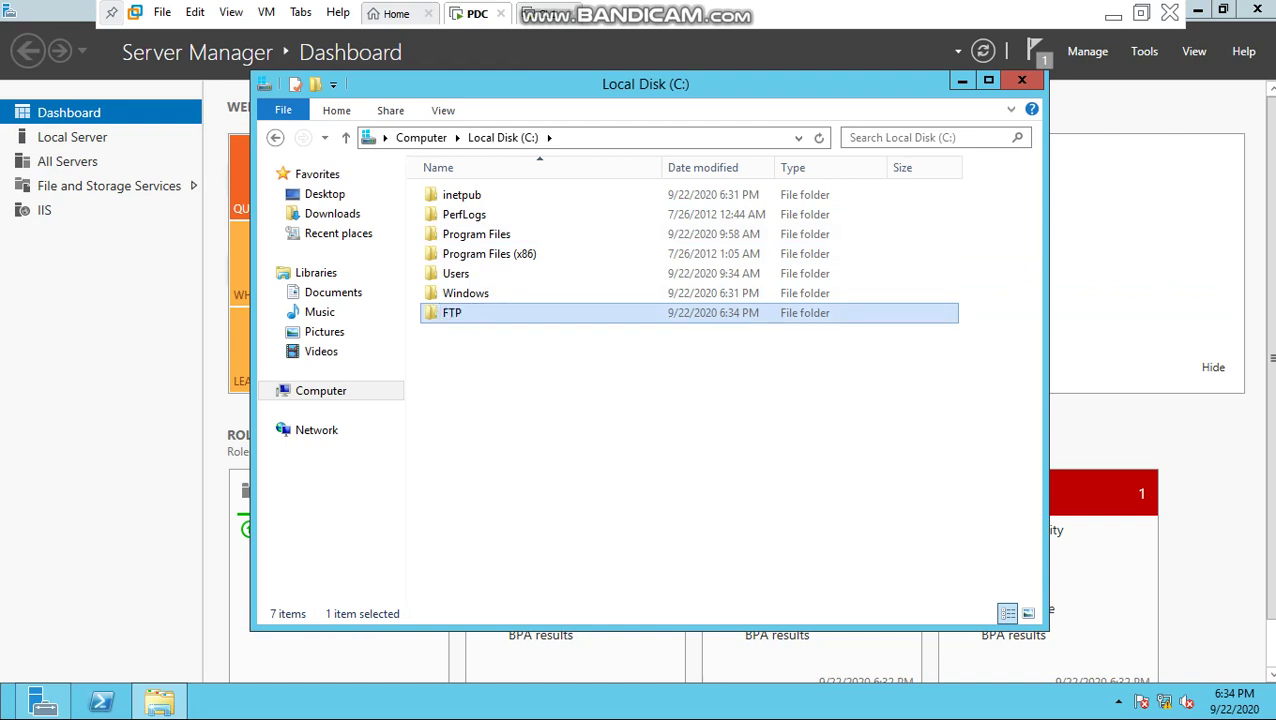
Step: Share the FTP folder through Advanced Sharing, granting Everyone Full Control
right_click(475, 314)
click(530, 594)
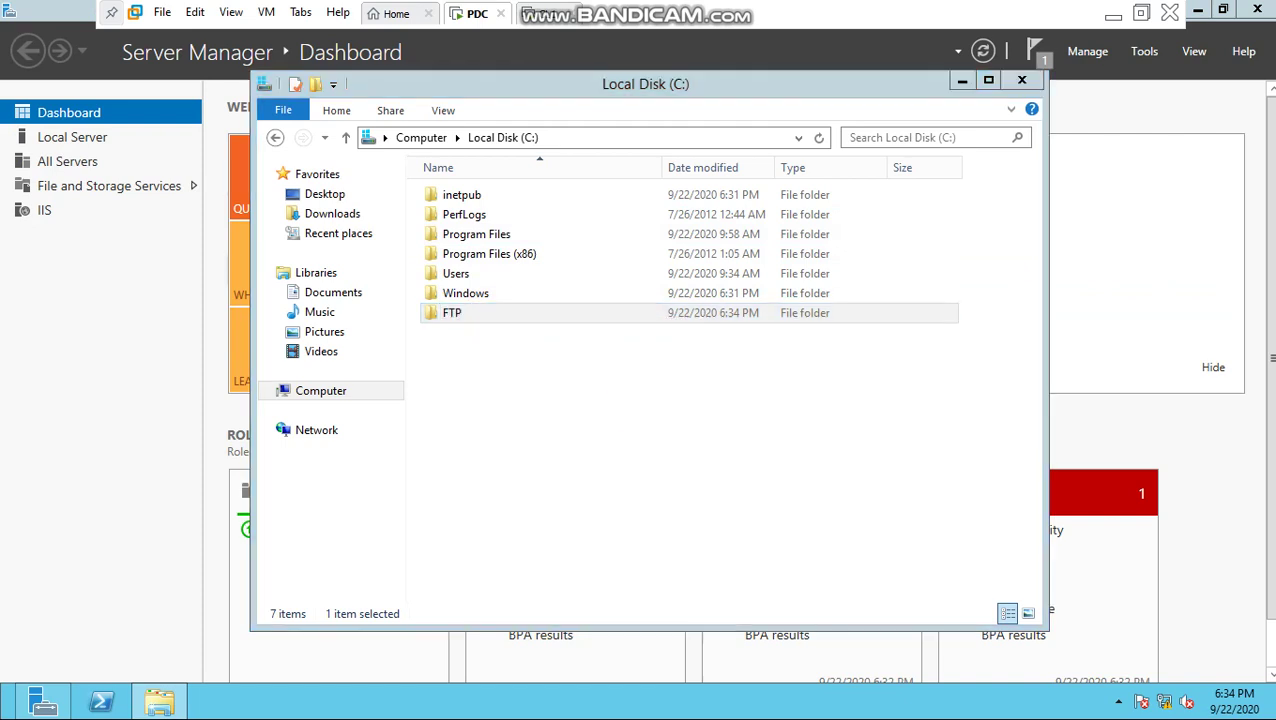
click(559, 267)
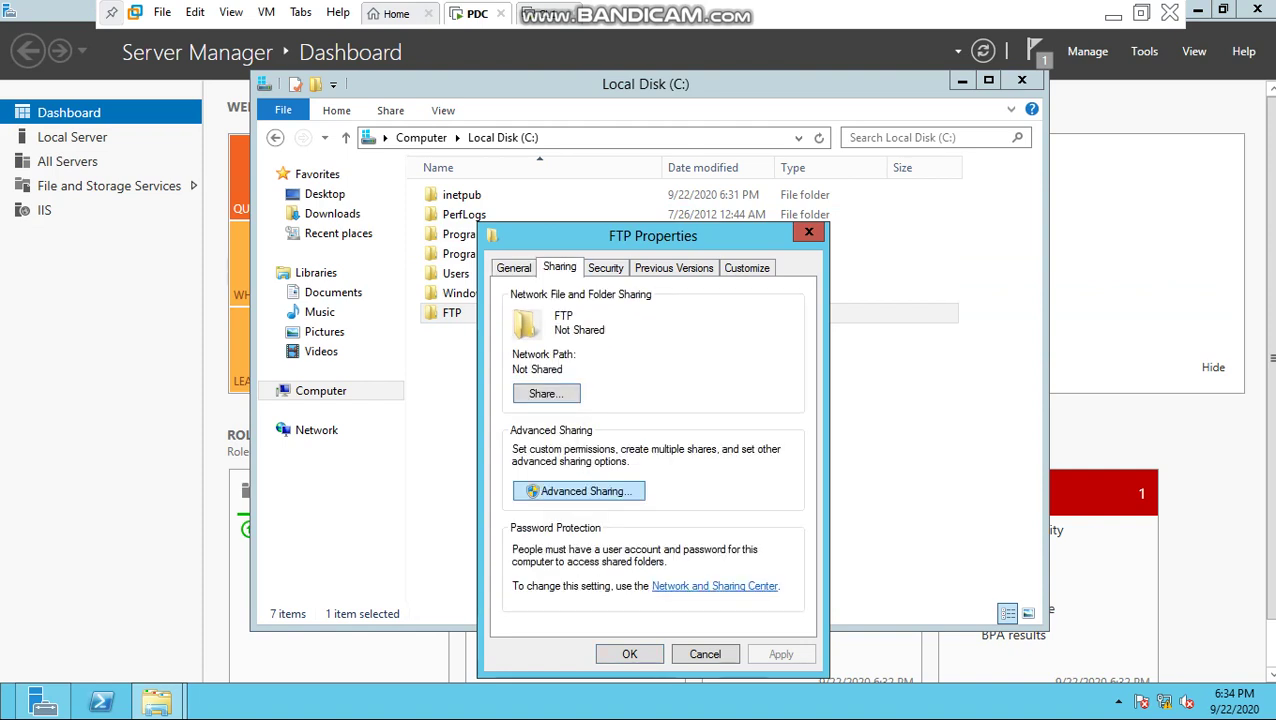
click(579, 491)
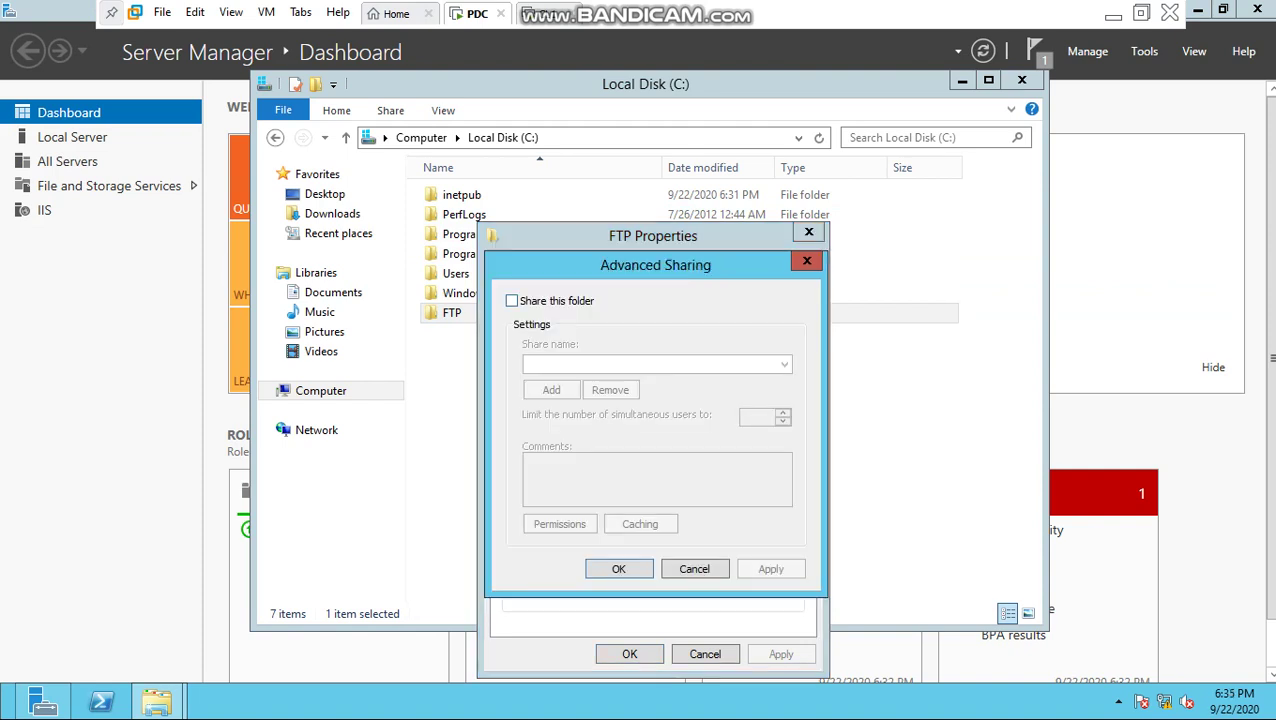
key(space)
click(559, 523)
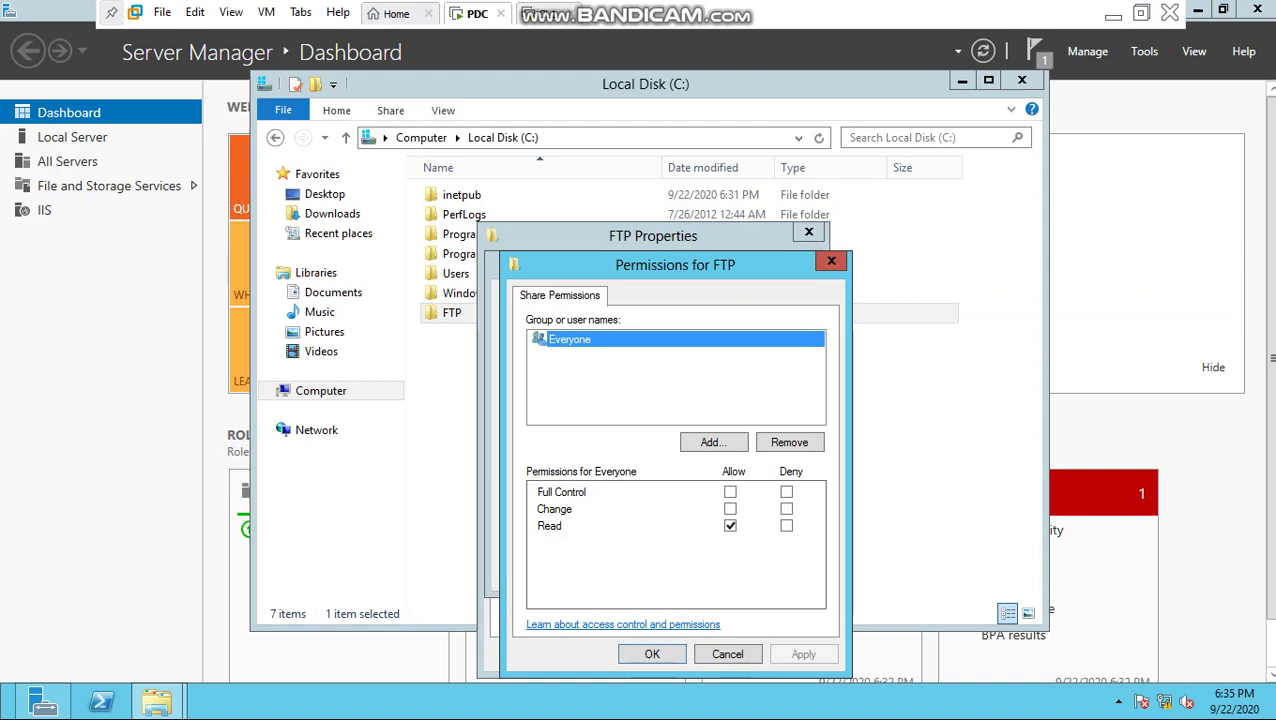
click(730, 492)
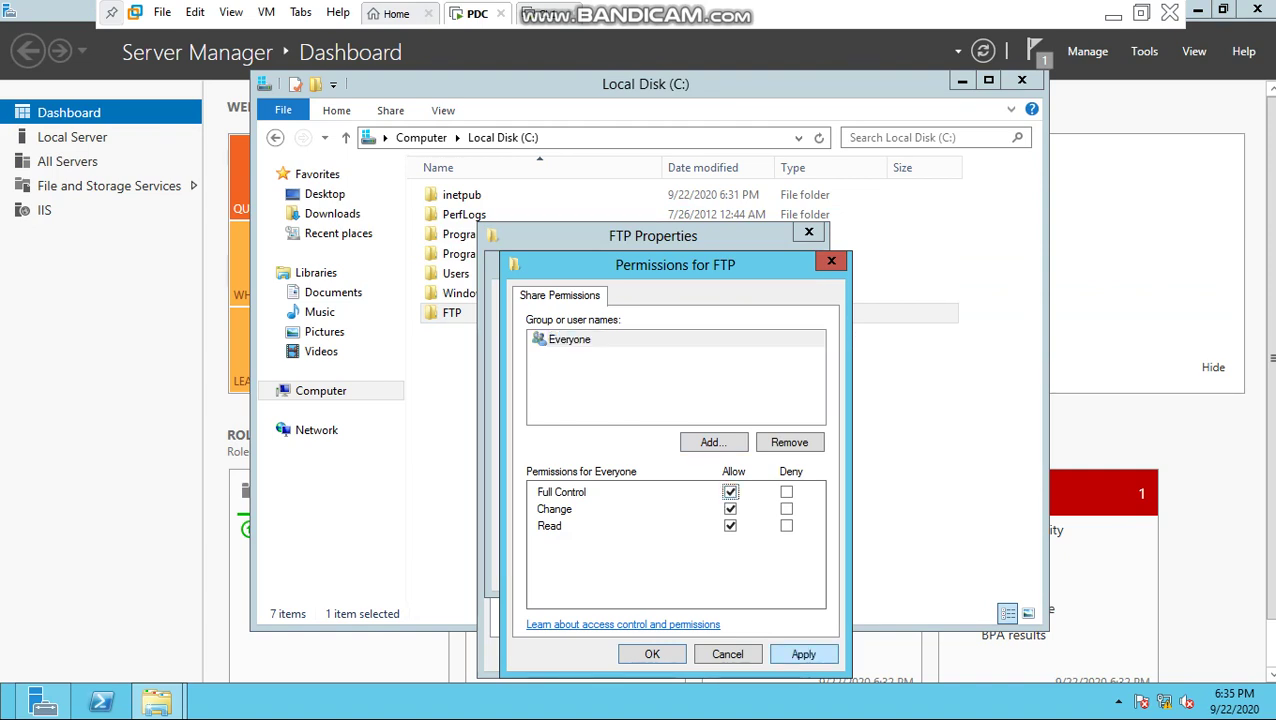
click(803, 654)
click(652, 654)
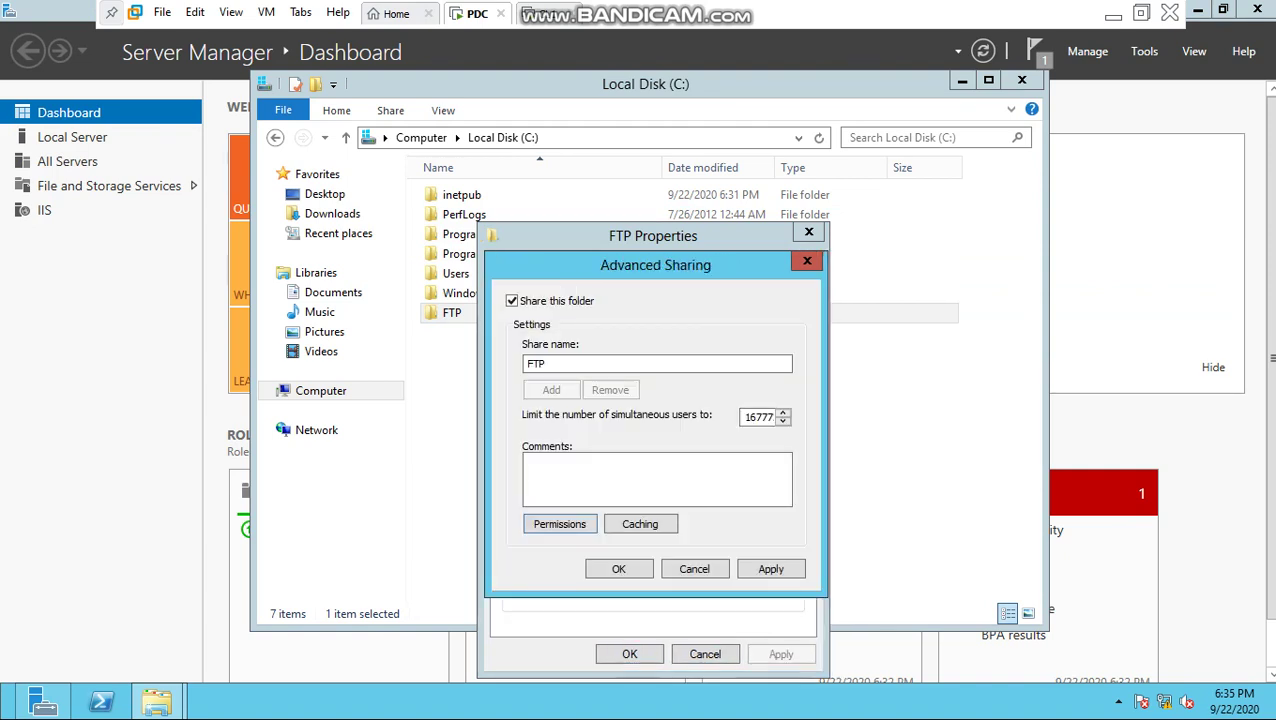
click(771, 569)
key(Return)
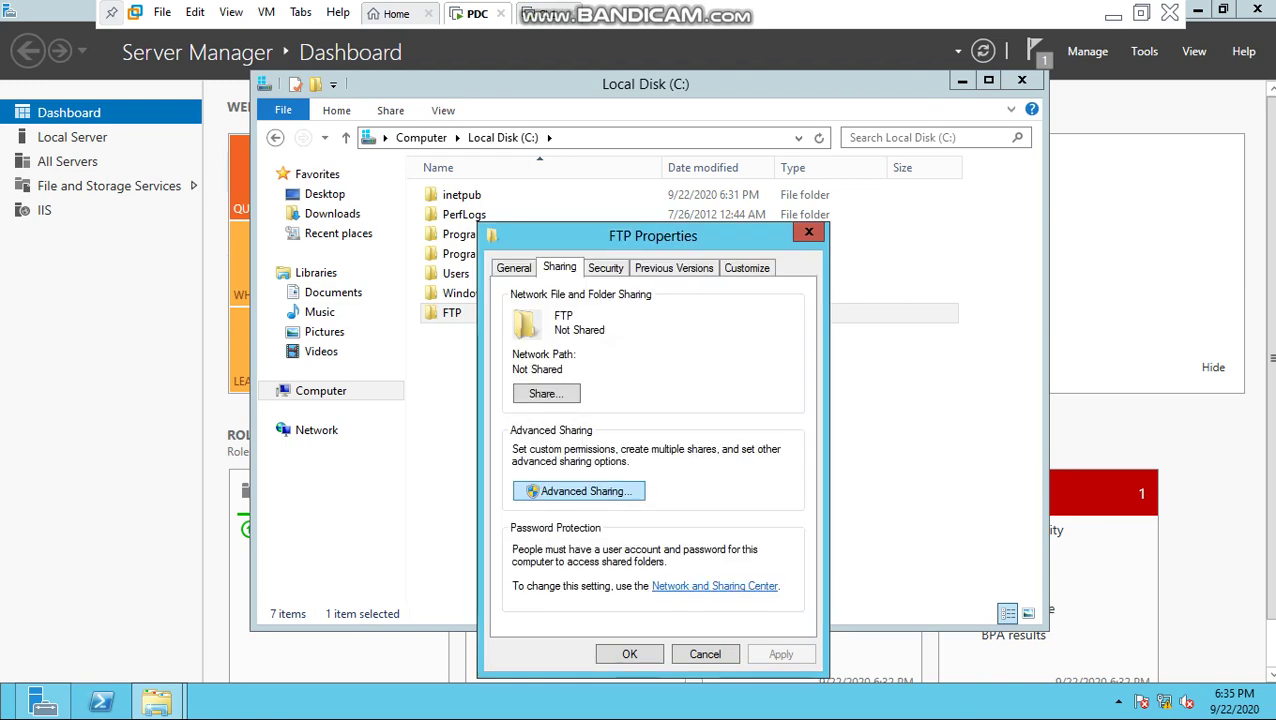
key(ctrl+Tab)
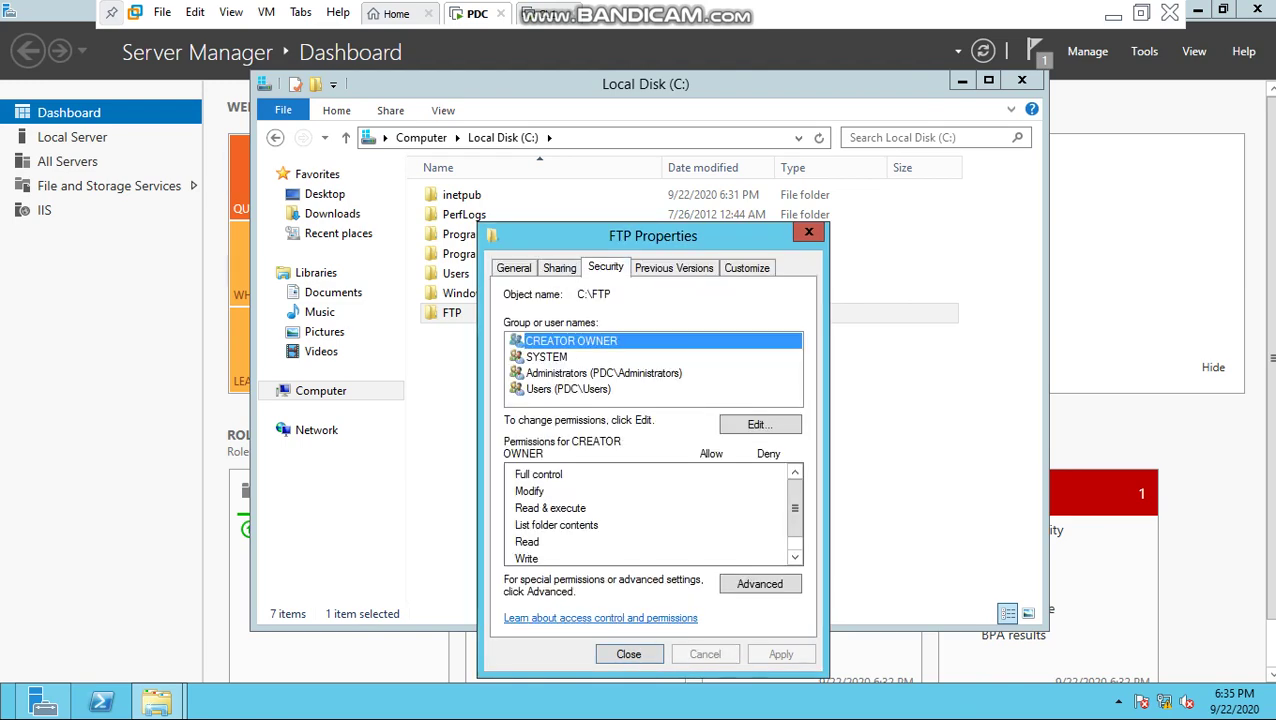
Step: Disable inheritance on C:\FTP and remove all inherited permissions
key(alt+v)
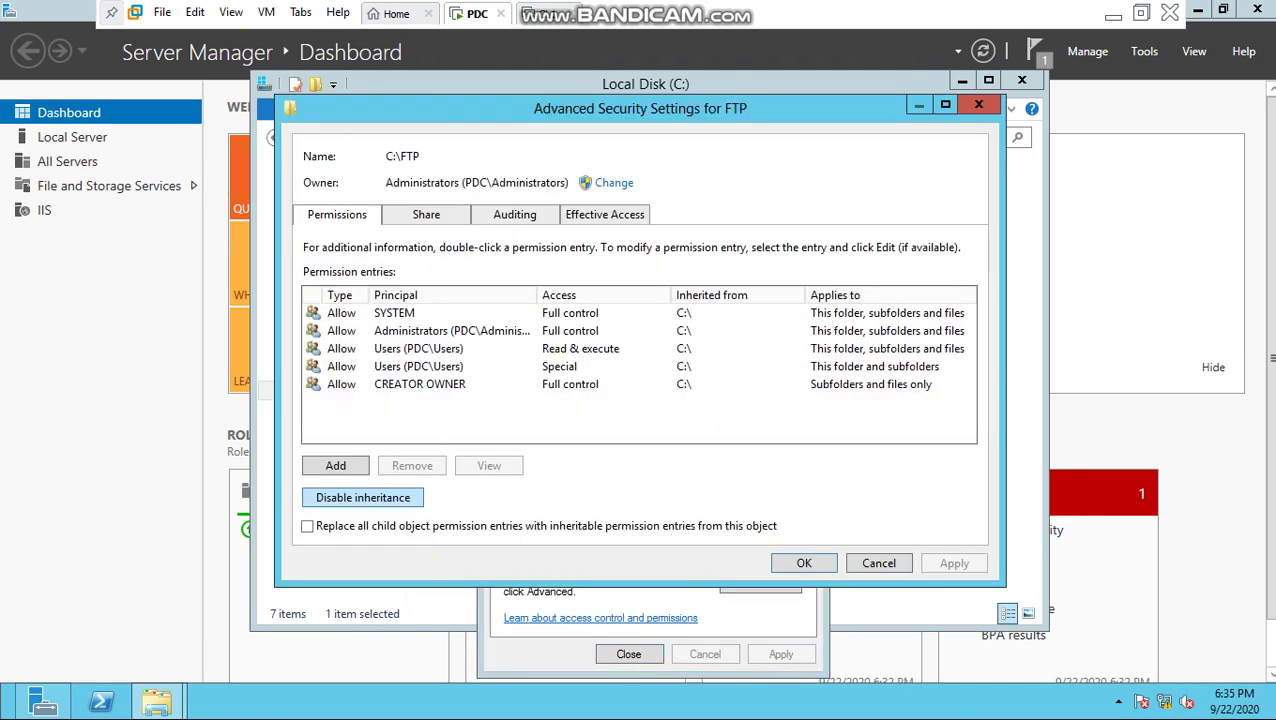
key(Return)
key(Tab)
key(Return)
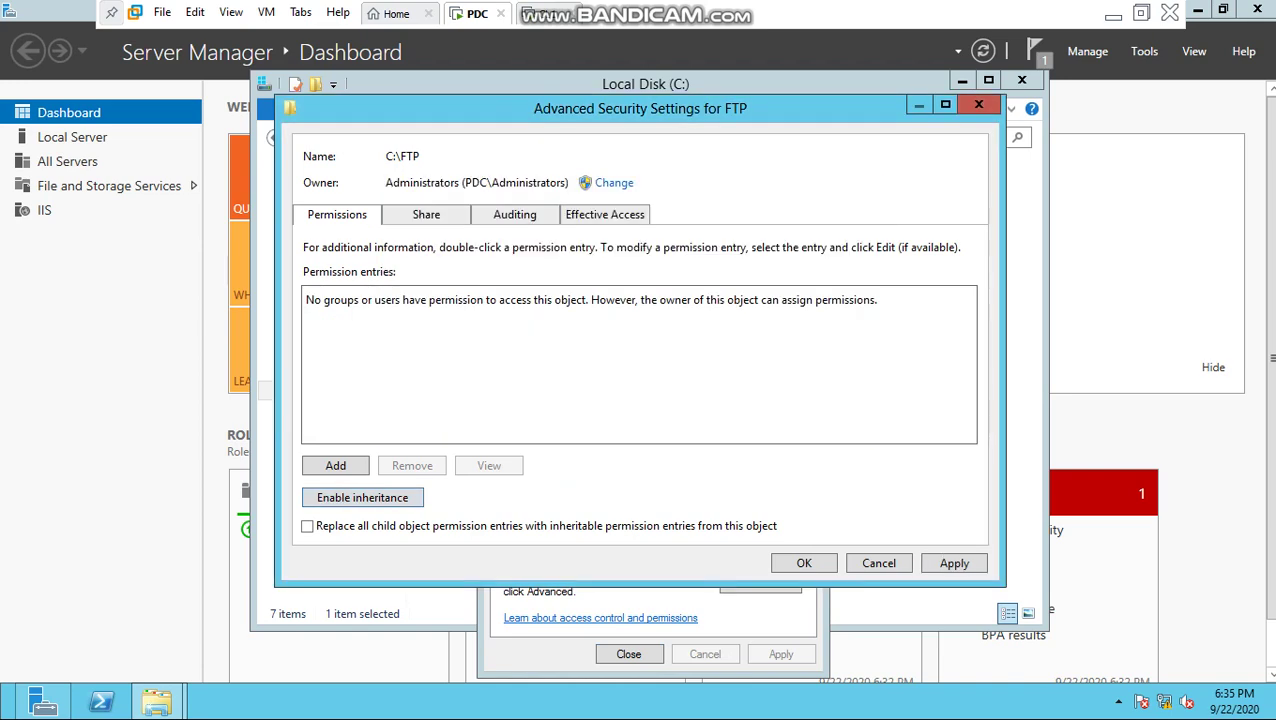
Step: Add the FTP user account with Full control on C:\FTP and apply the change
key(Return)
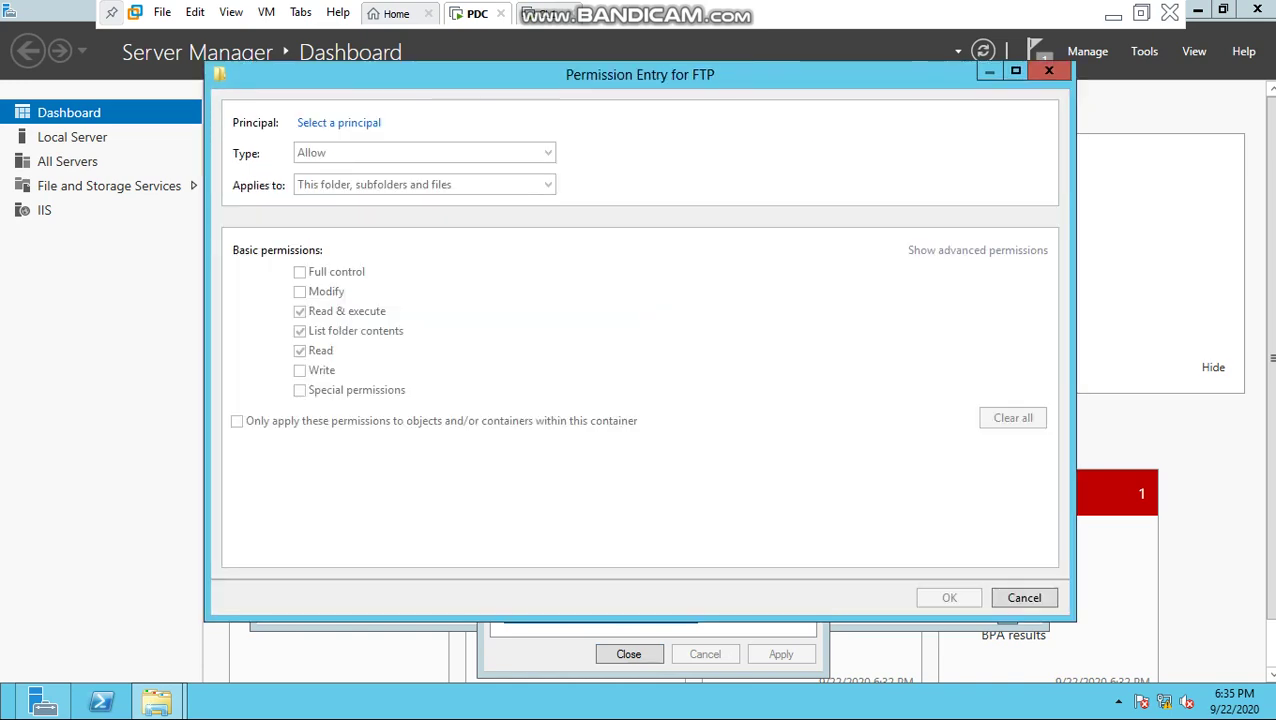
key(Return)
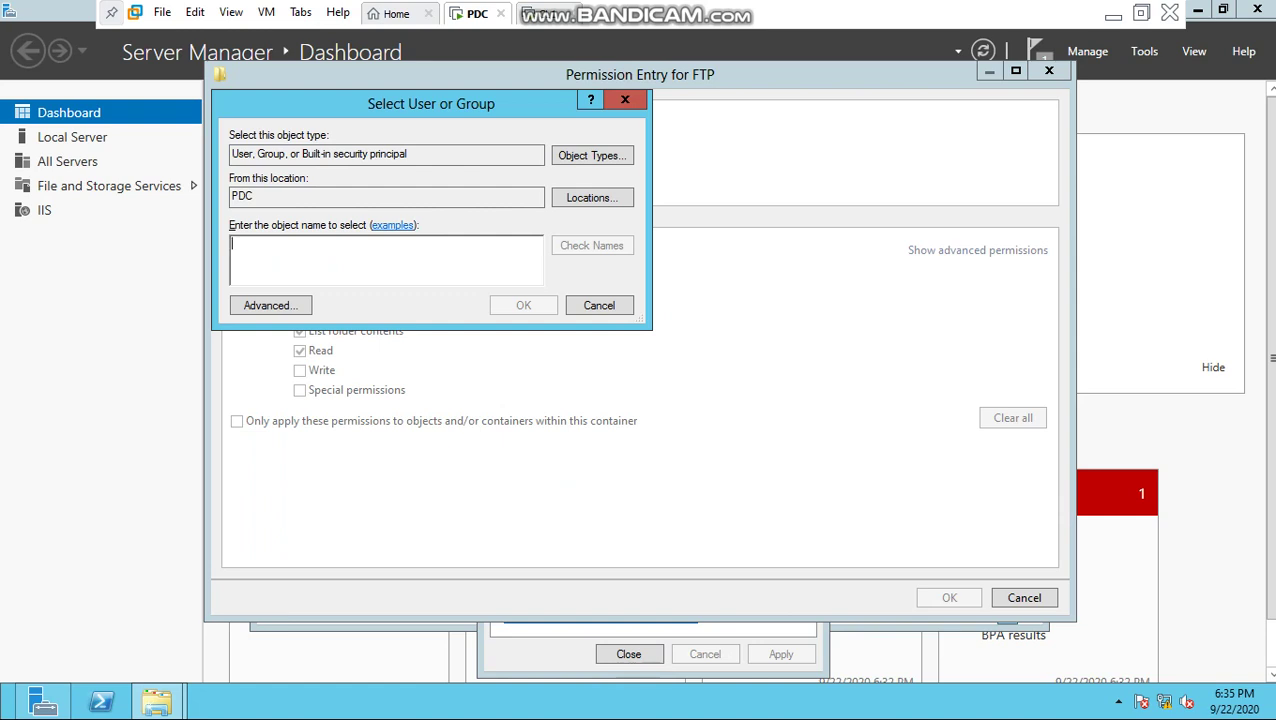
text(cntt1)
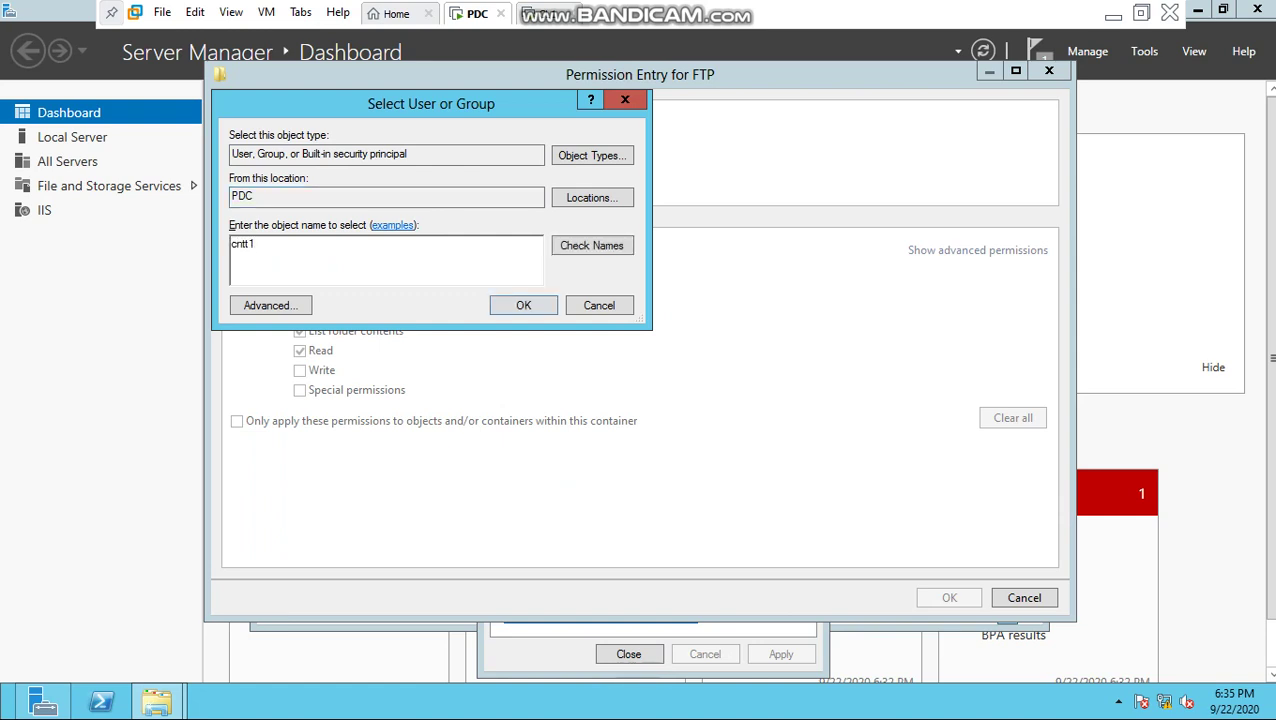
key(alt+k)
key(Return)
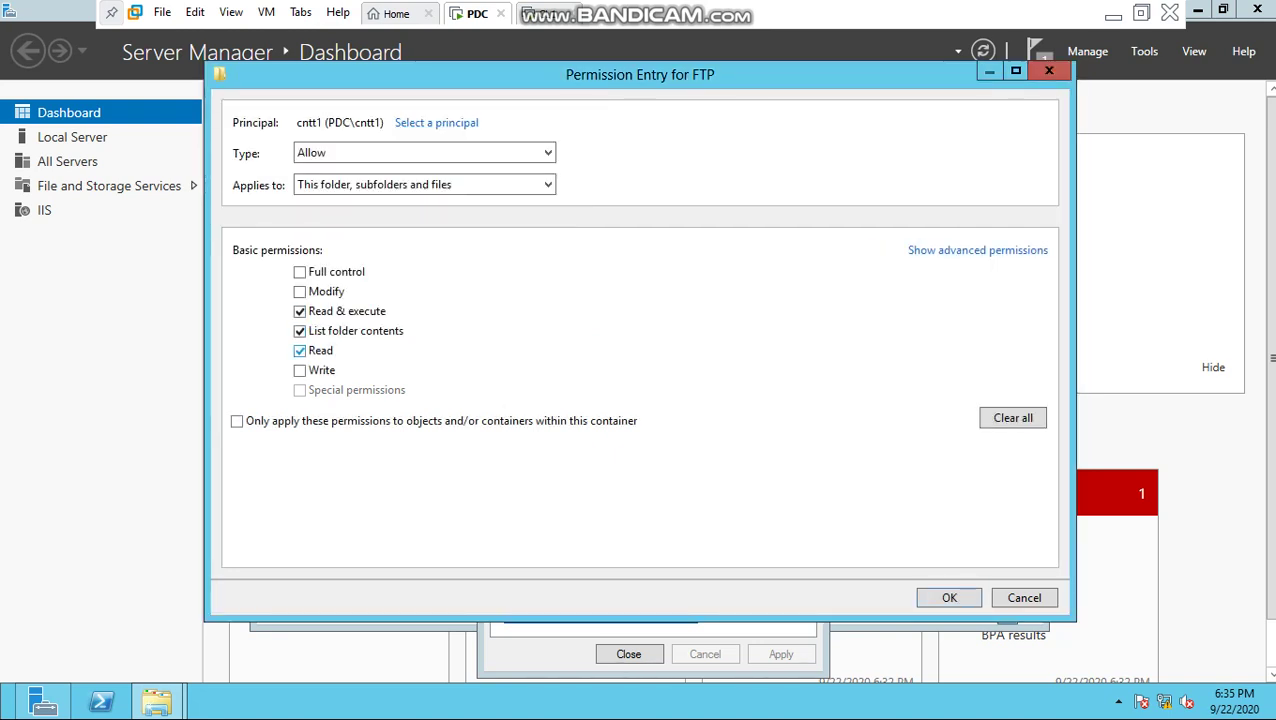
click(299, 271)
key(Return)
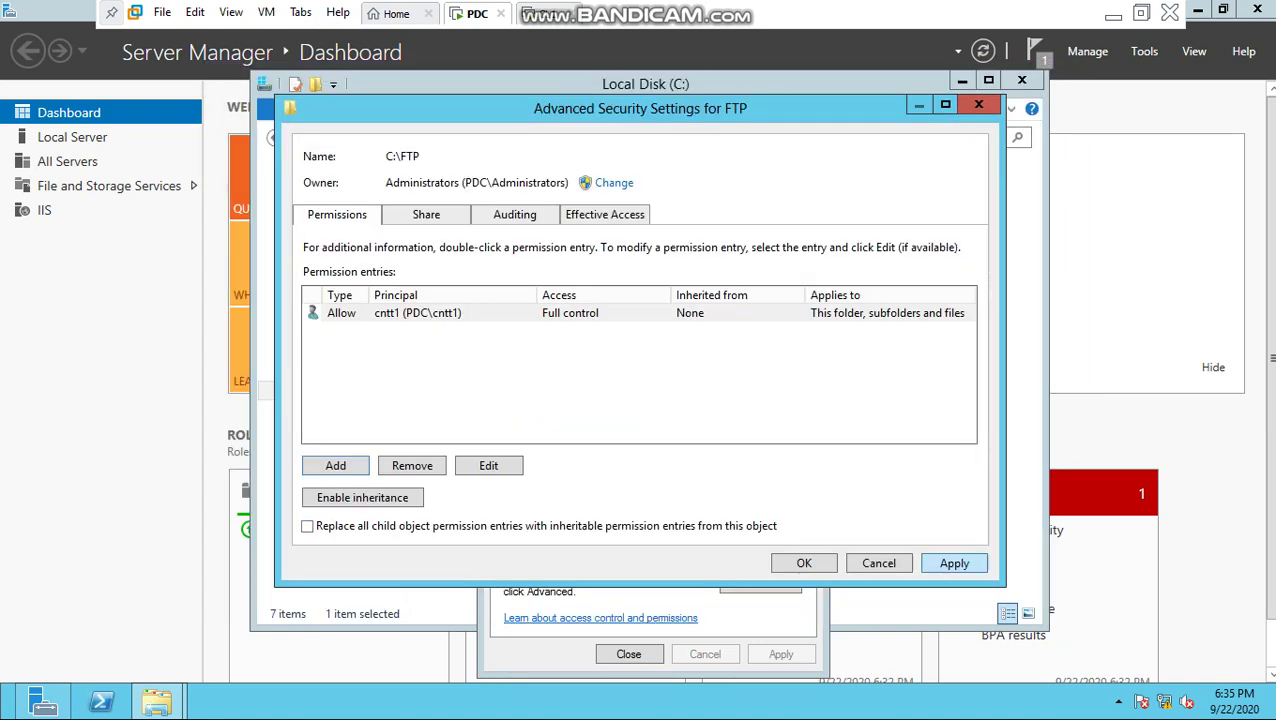
click(954, 563)
key(Return)
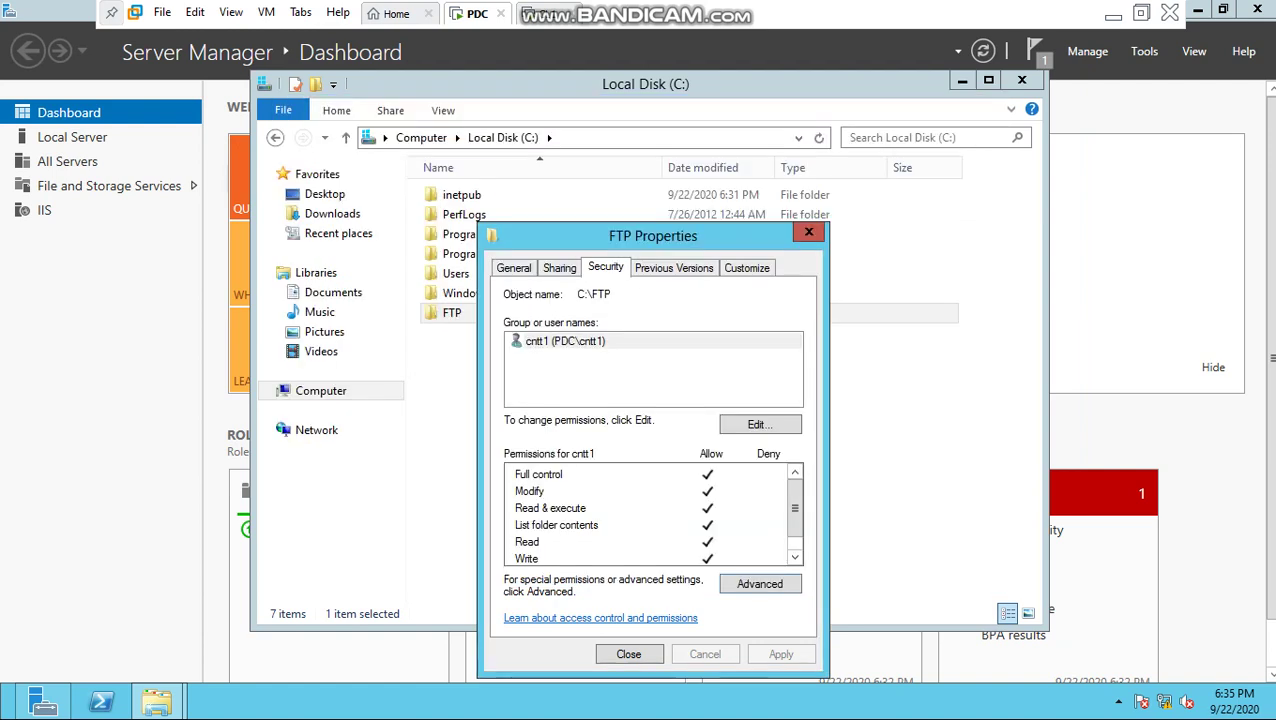
Step: Review the folder's Advanced Sharing permissions, then close the FTP Properties dialog
key(ctrl+shift+Tab)
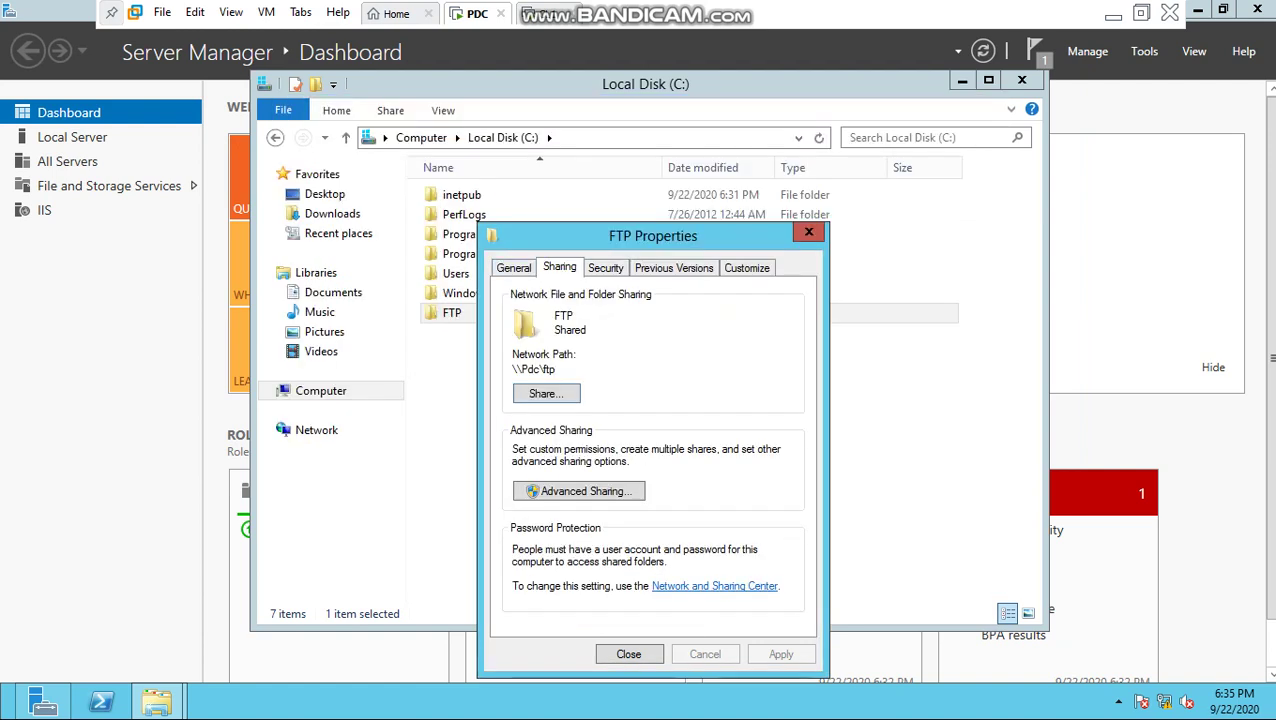
key(alt+d)
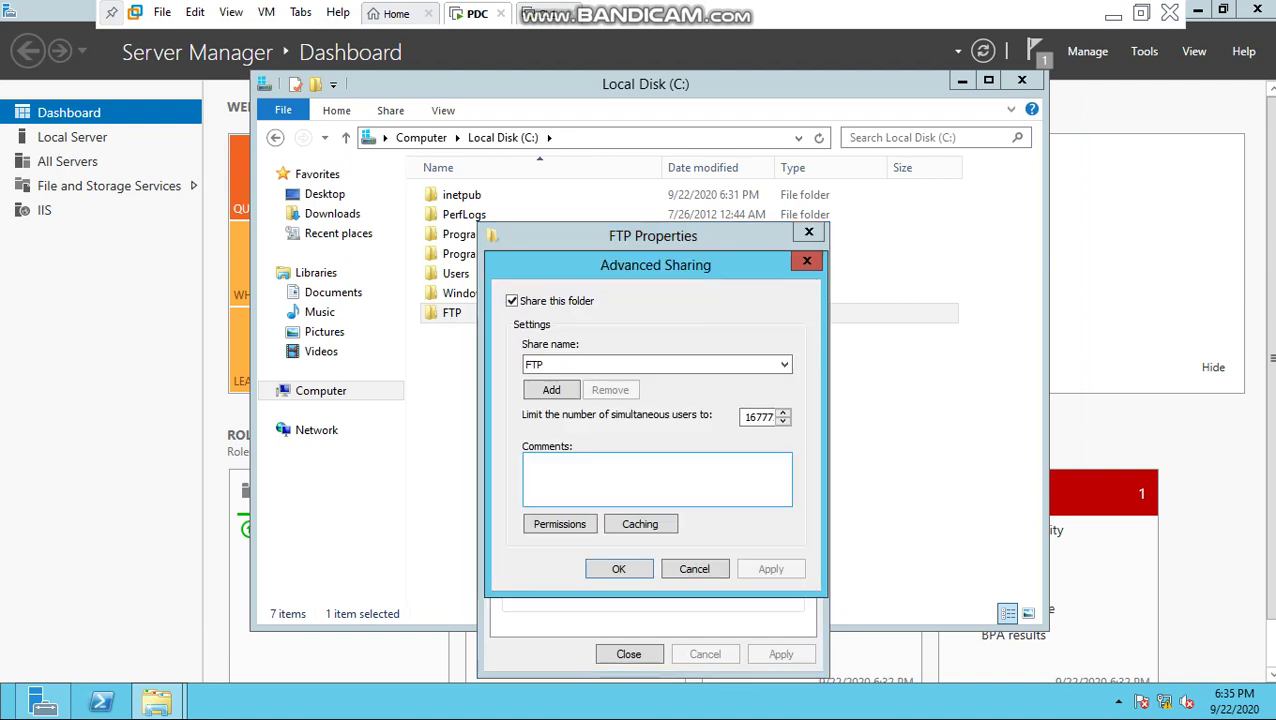
key(alt+p)
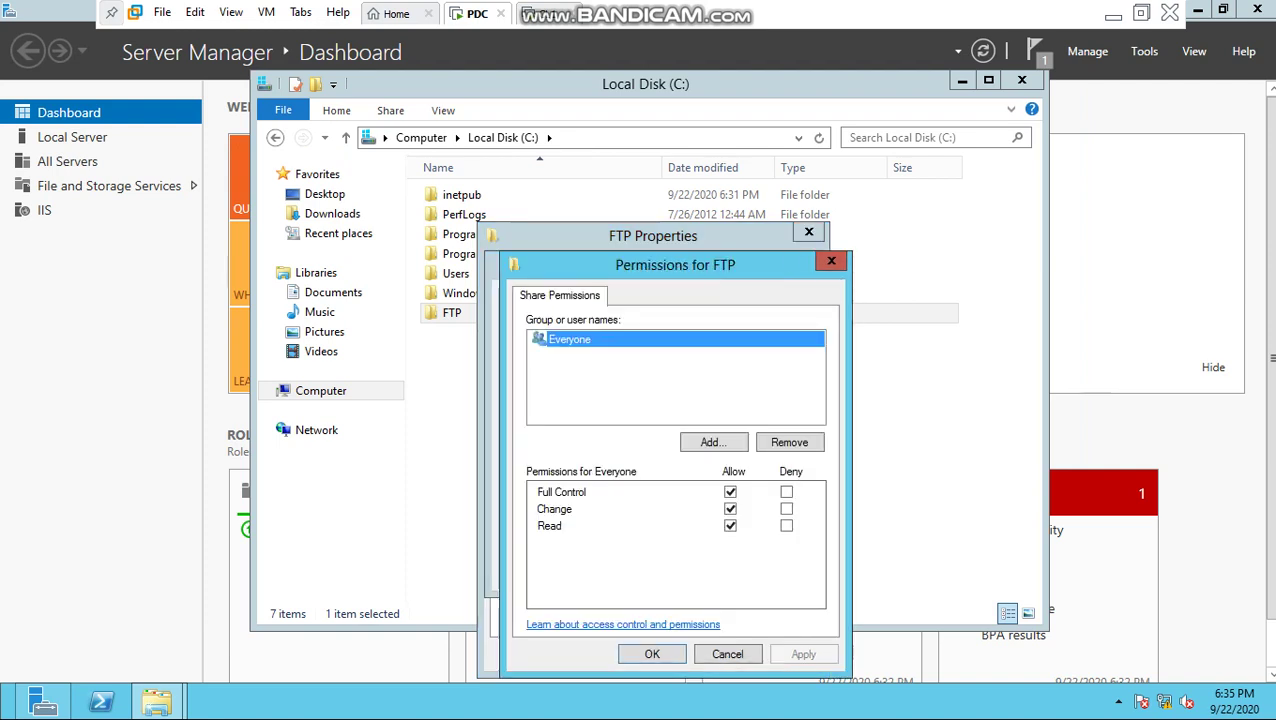
key(Return)
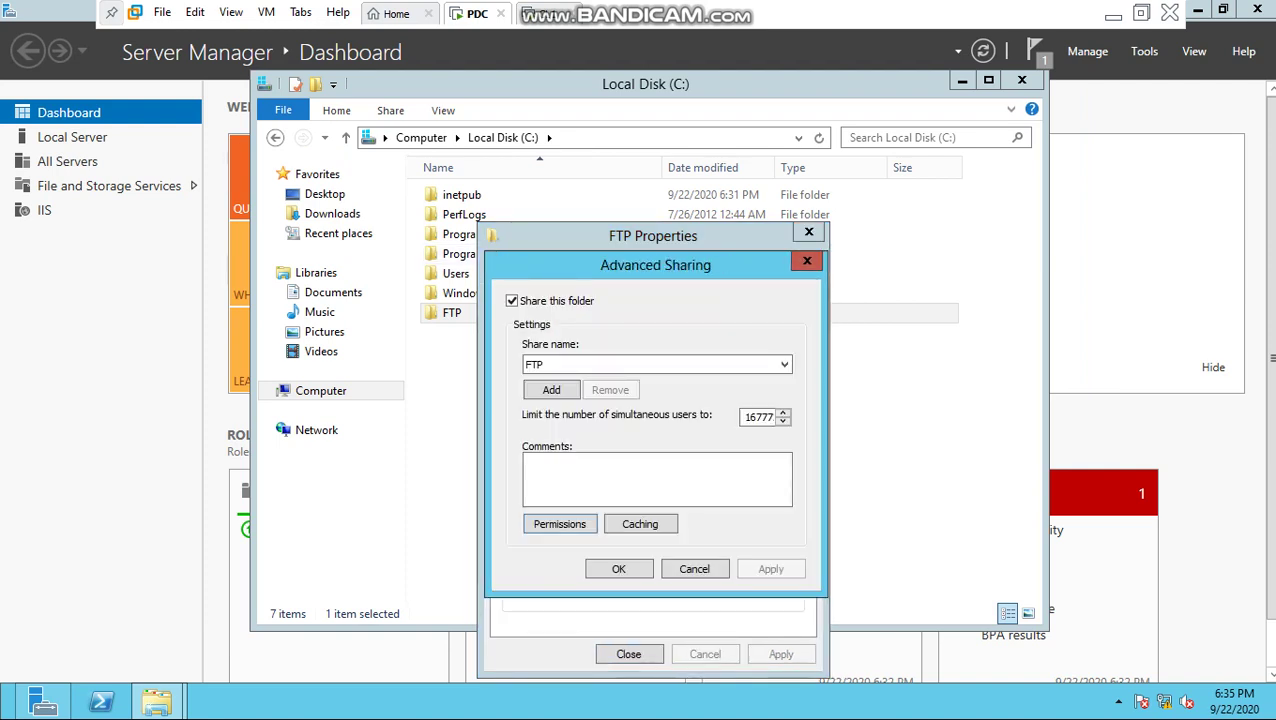
key(Return)
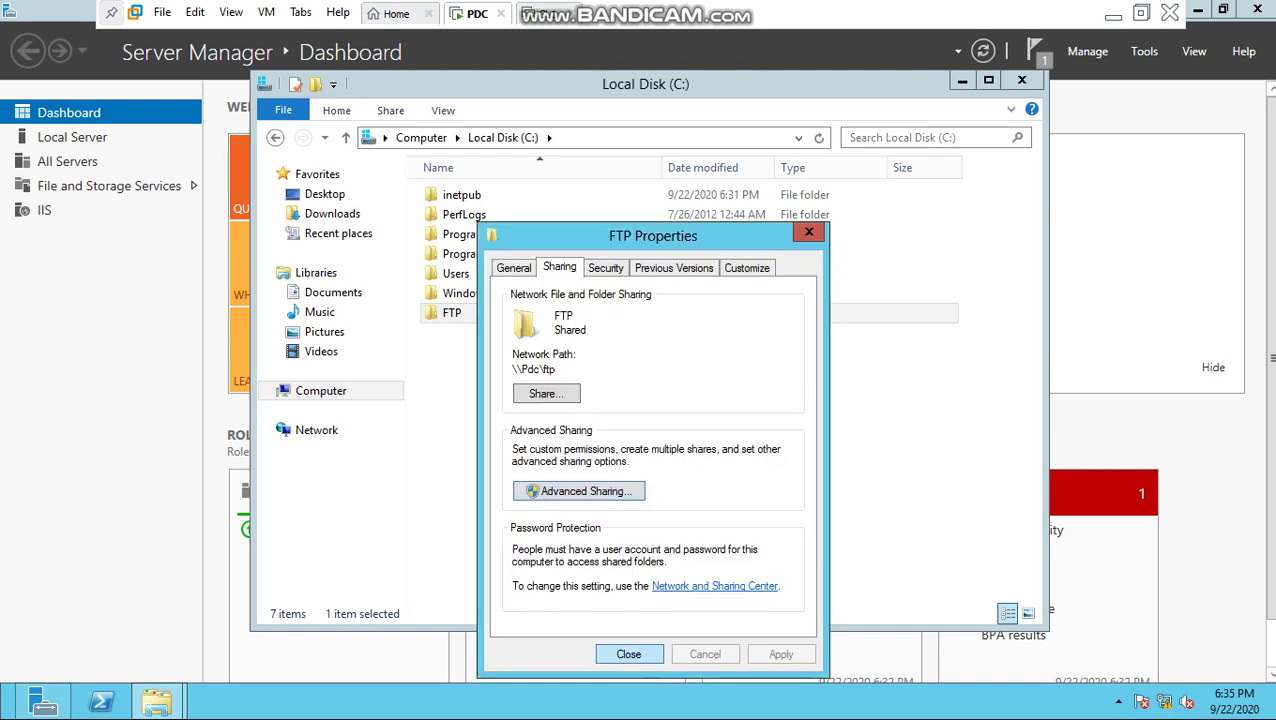
key(Return)
Step: Close the folder window, mark the FTP server configuration step in the notes, and return to the server
click(1021, 80)
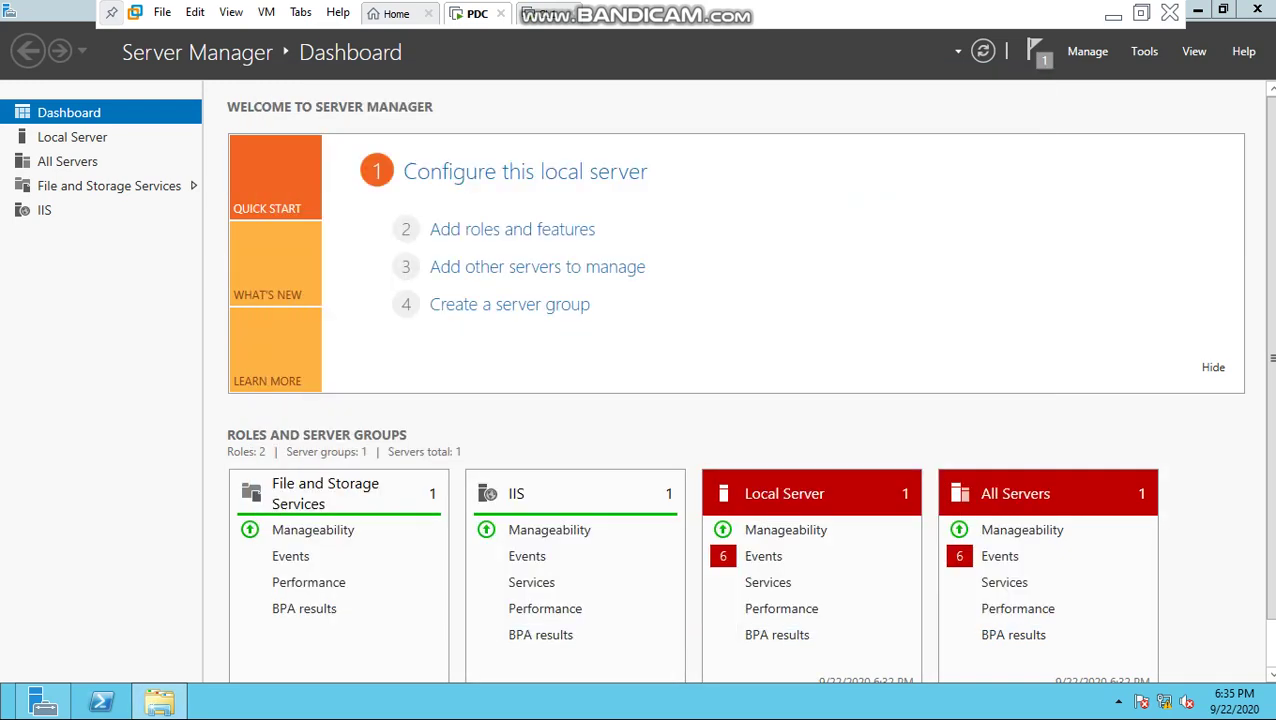
click(1113, 16)
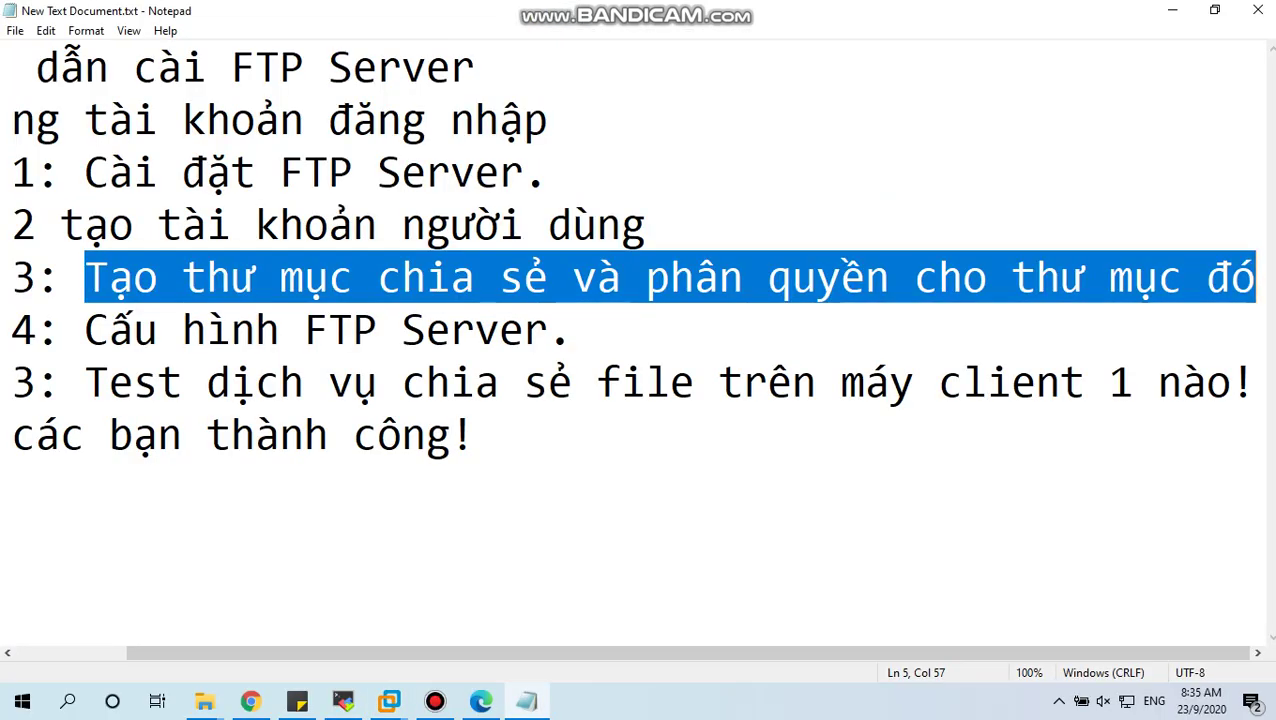
drag(85, 329, 572, 329)
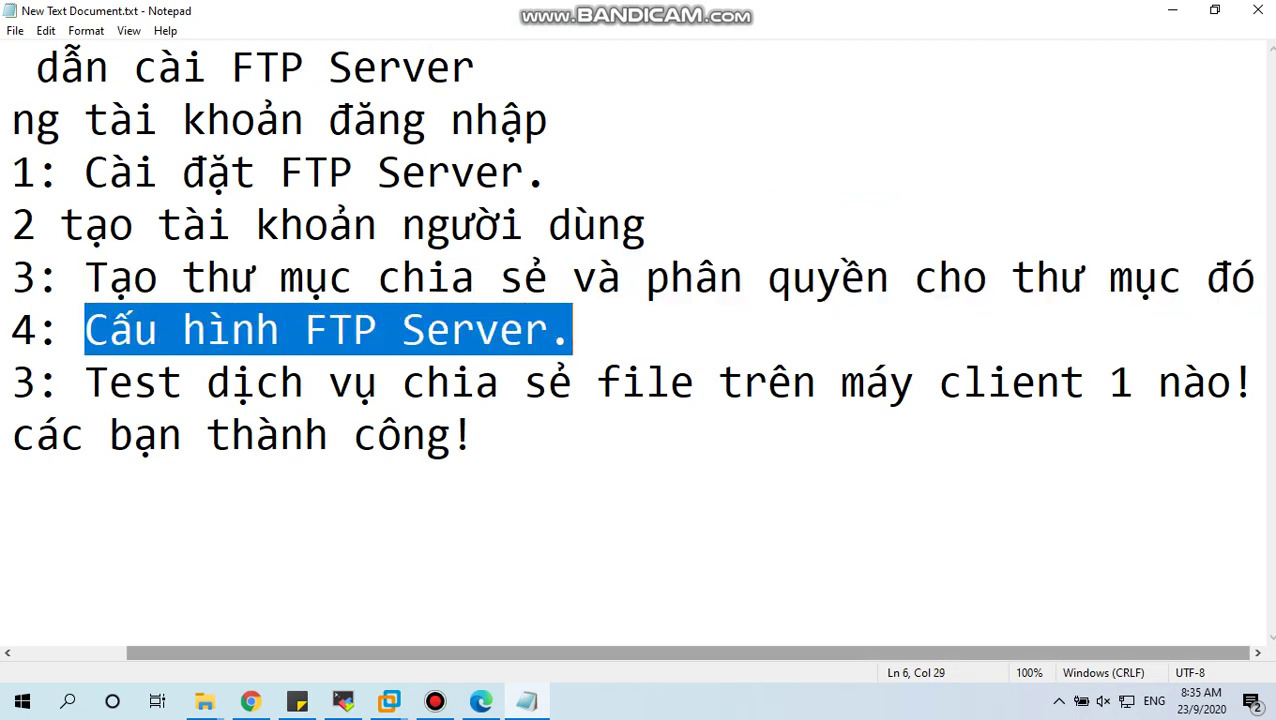
mouse_move(389, 701)
click(400, 600)
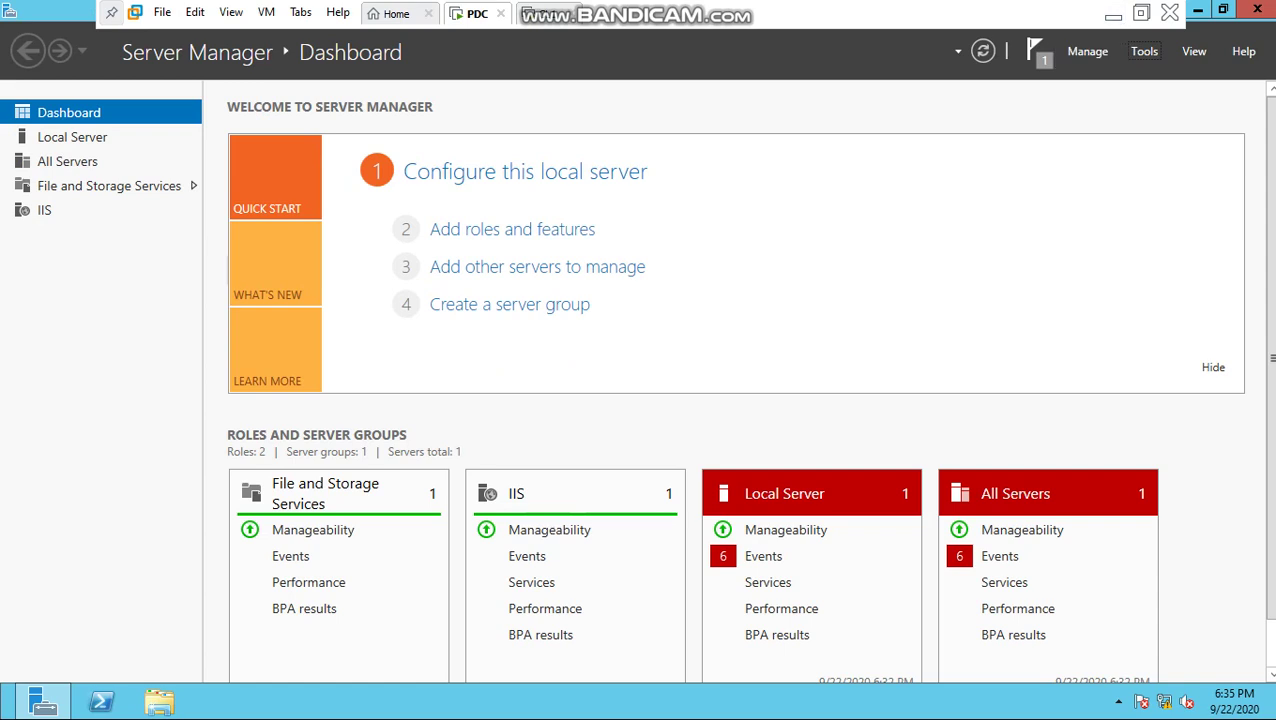
Step: Launch IIS Manager from Tools and dismiss the Web Platform and browser prompts
click(1144, 51)
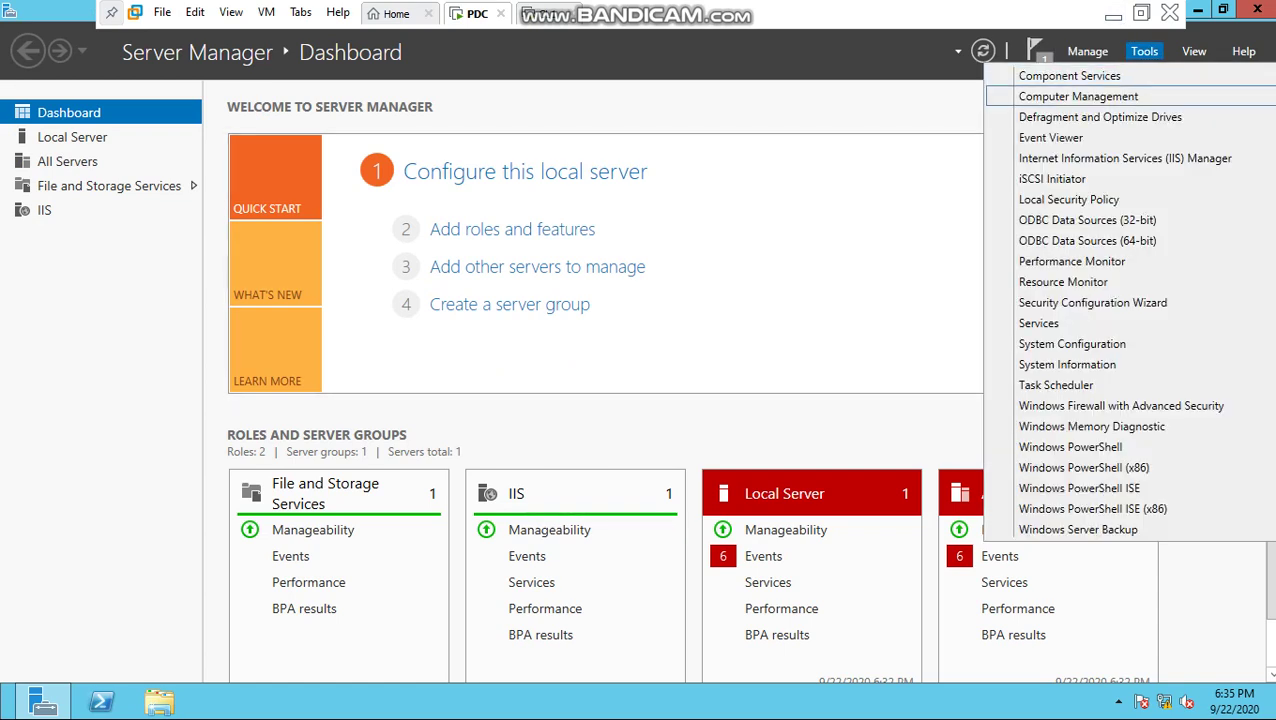
click(1110, 158)
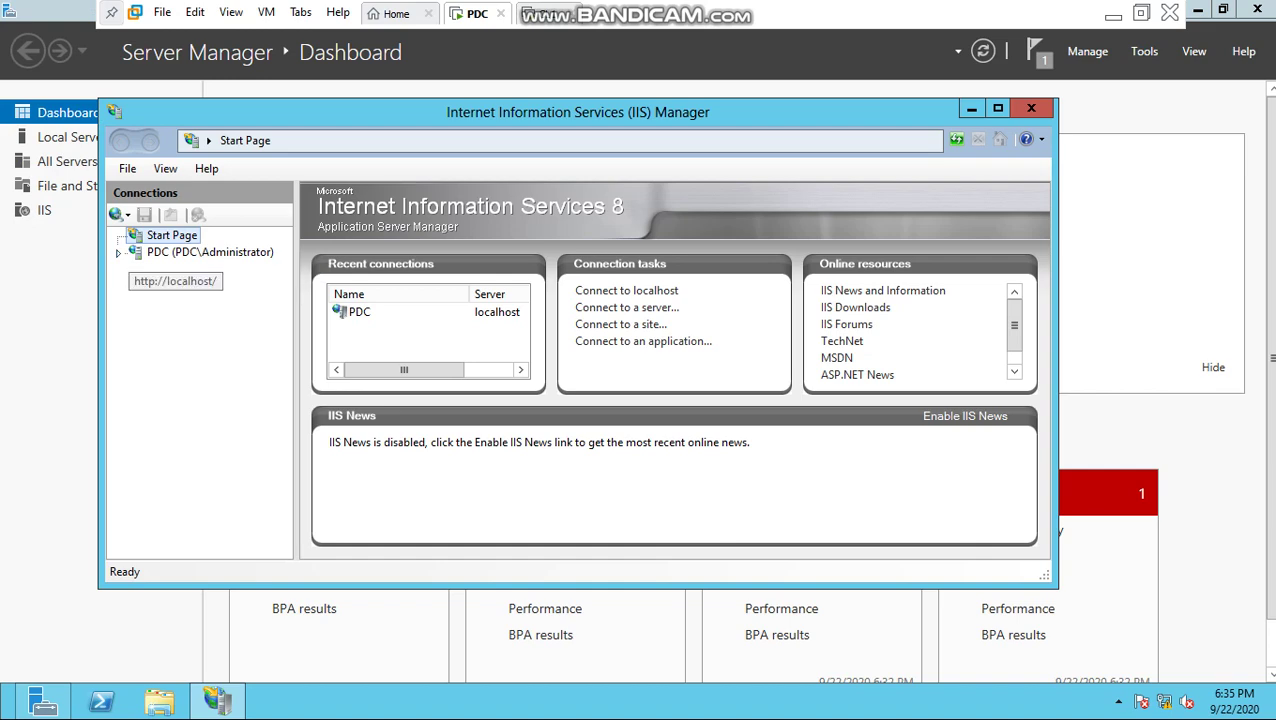
click(205, 252)
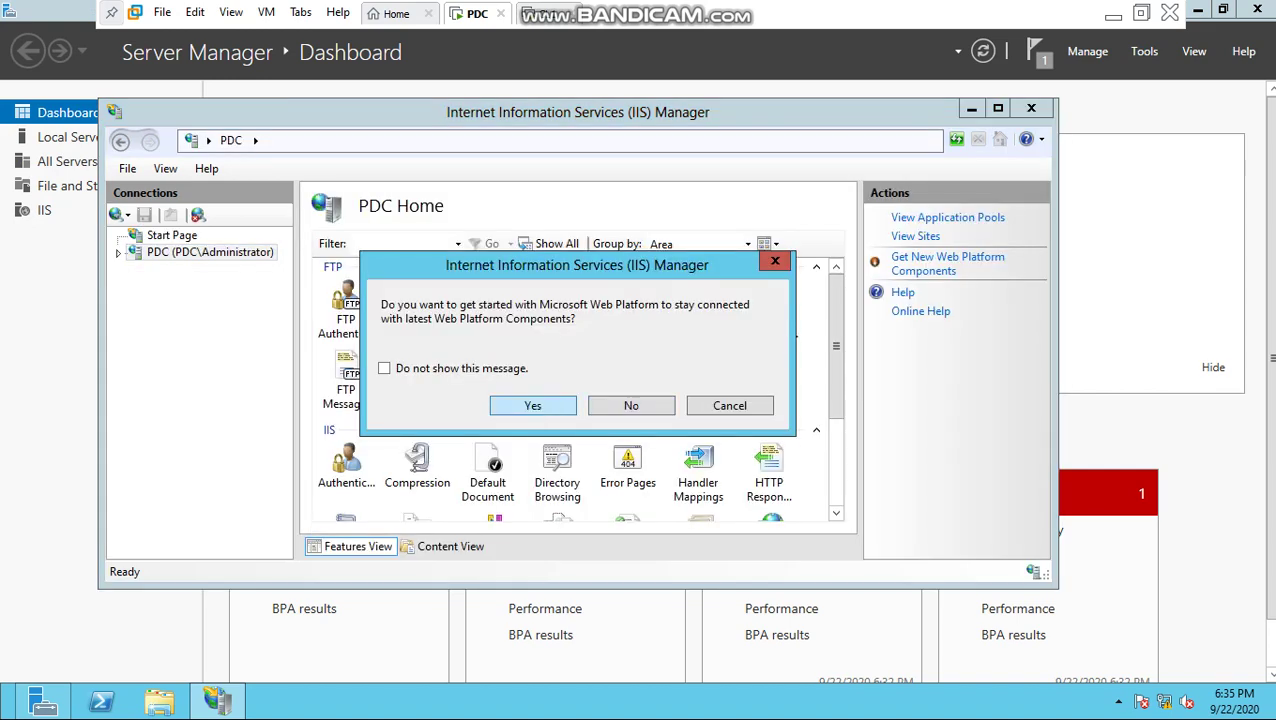
key(Return)
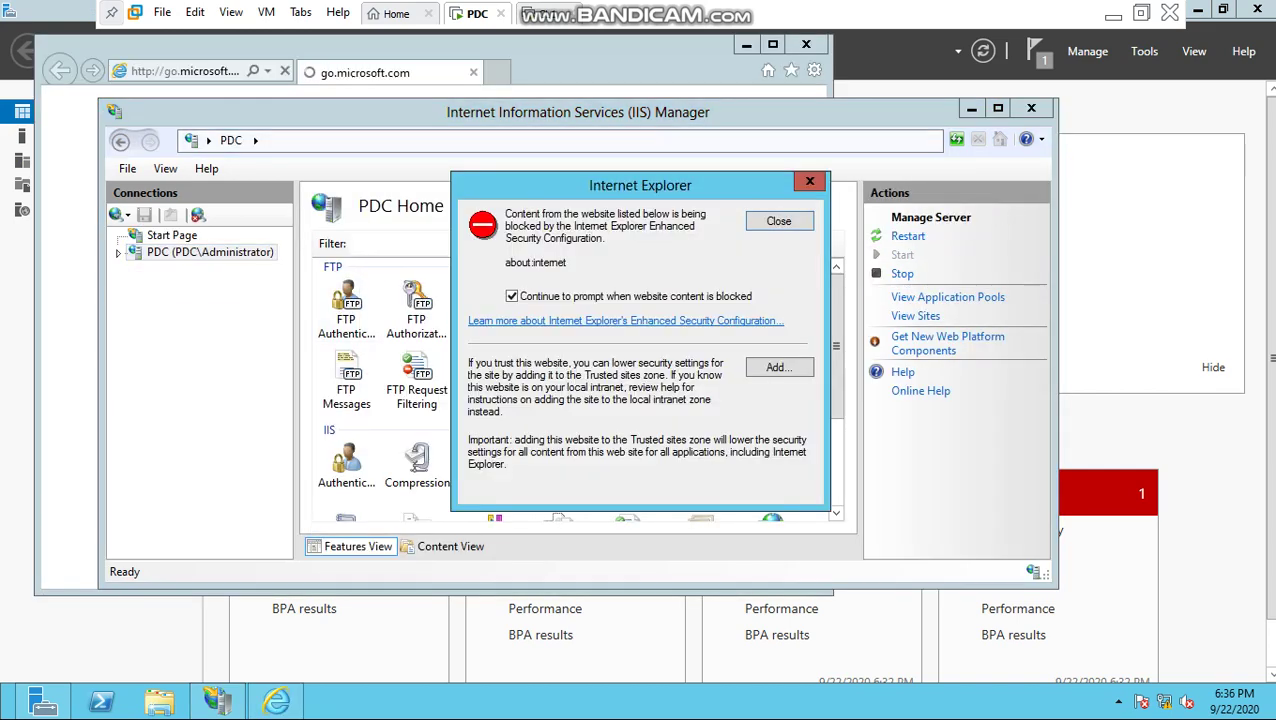
key(Return)
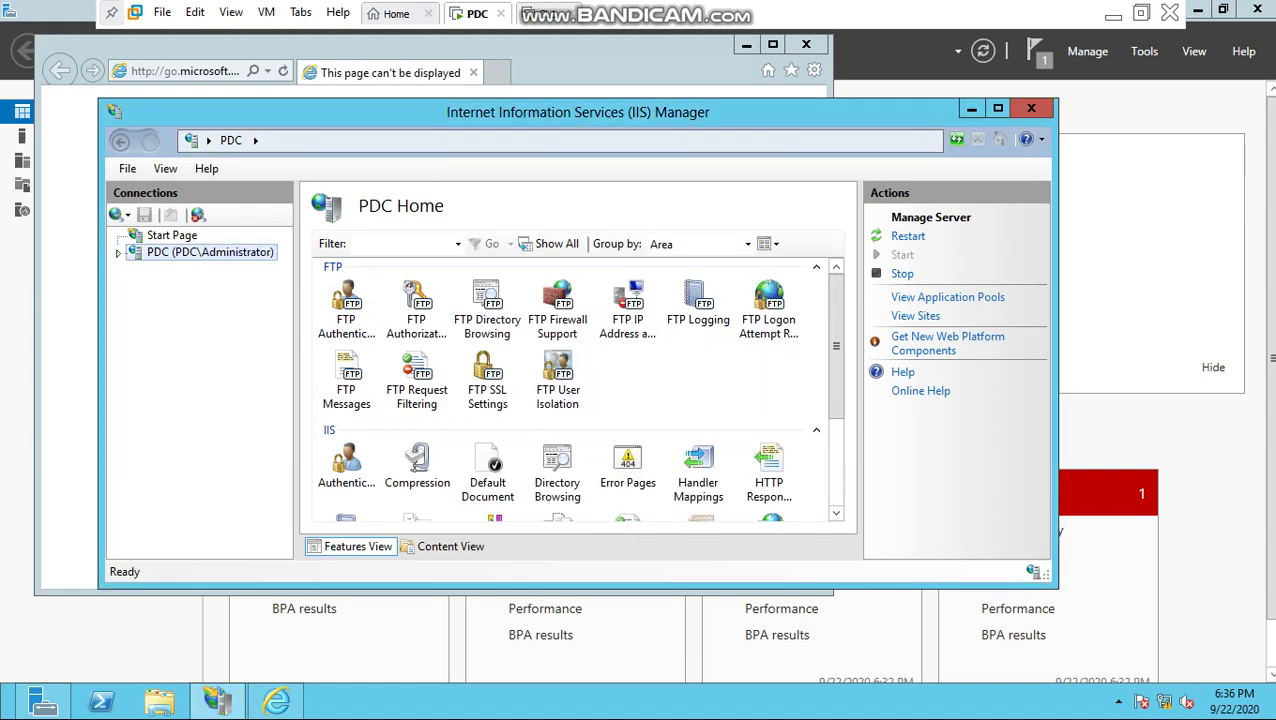
click(699, 165)
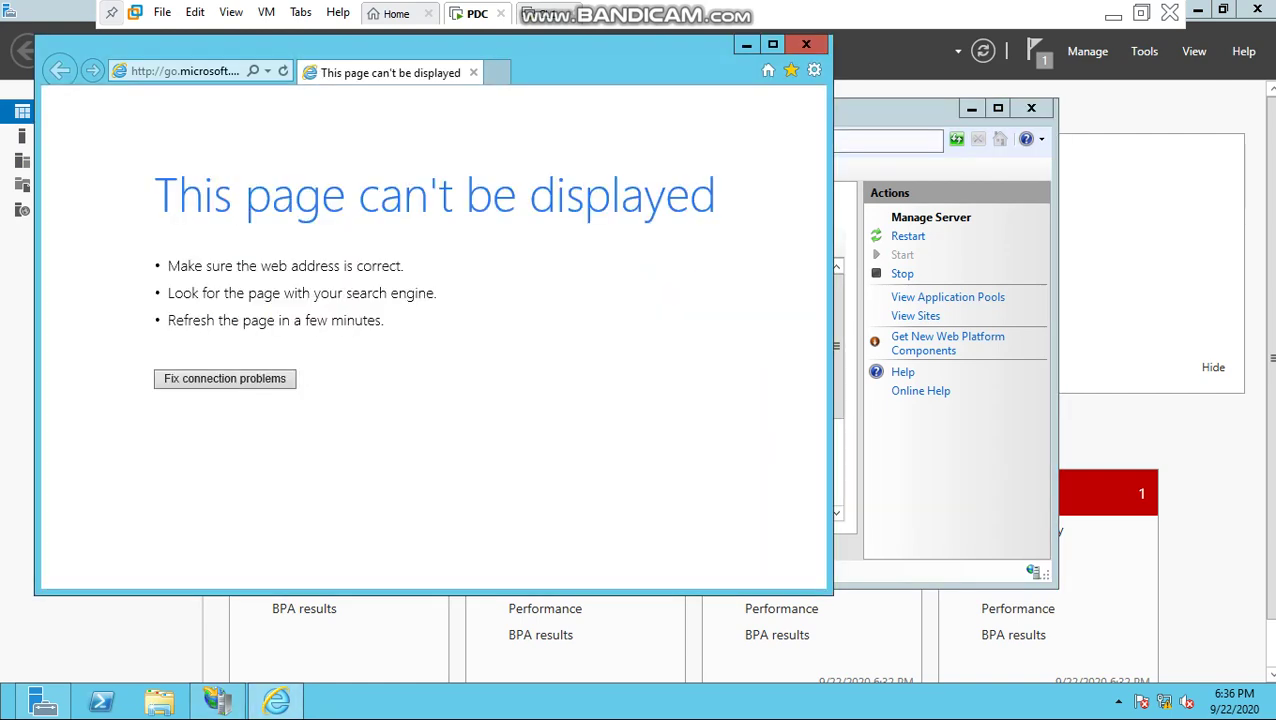
click(806, 44)
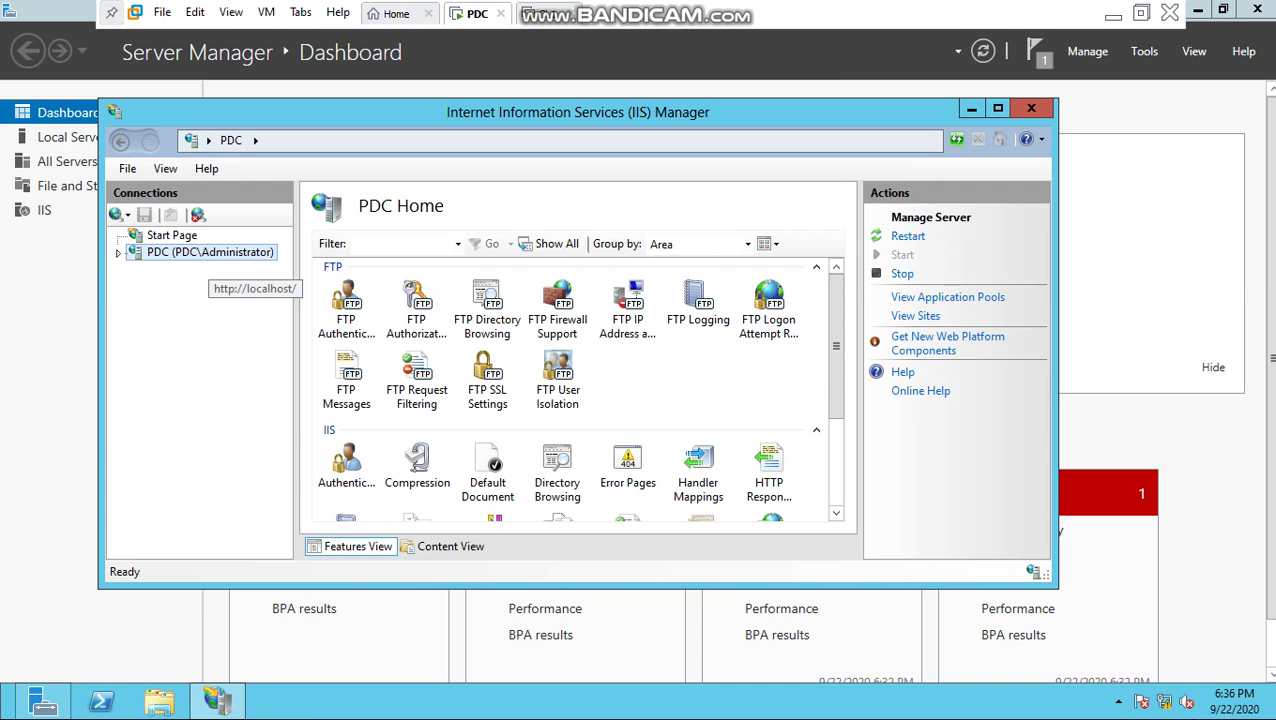
Step: Under PDC > Sites, remove the Default Web Site and confirm the removal
double_click(205, 252)
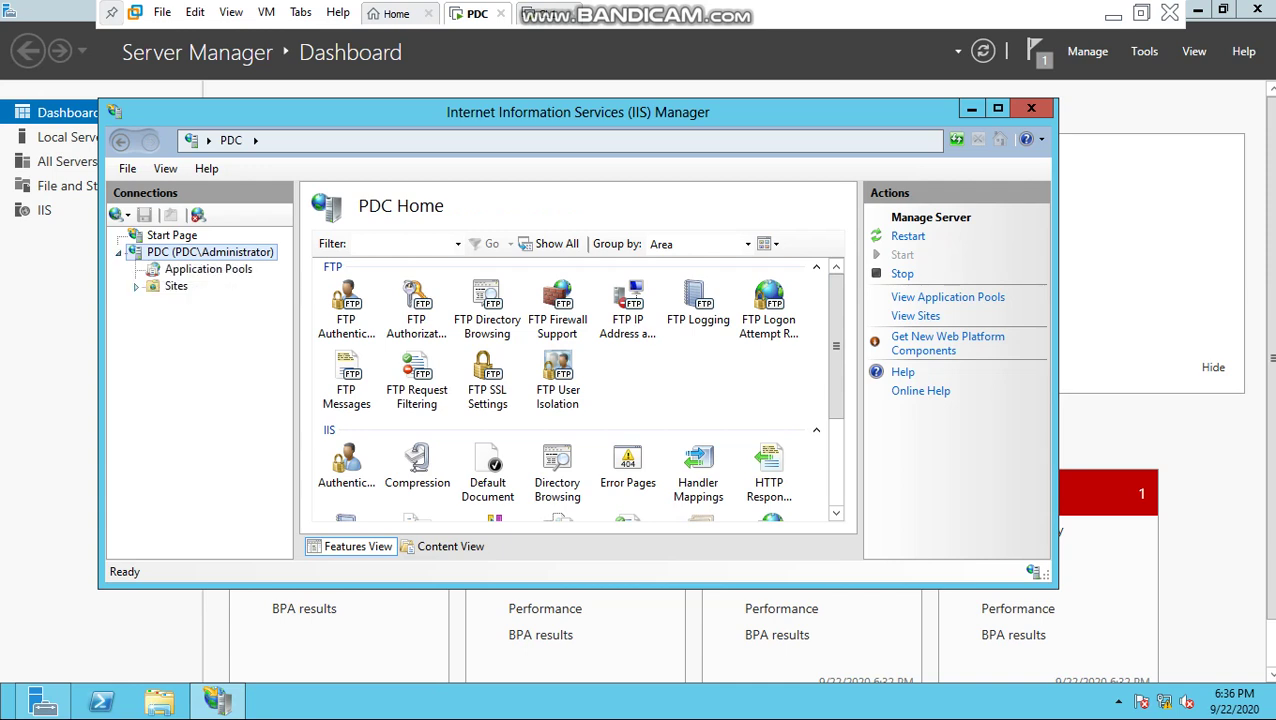
click(136, 286)
click(215, 303)
right_click(212, 304)
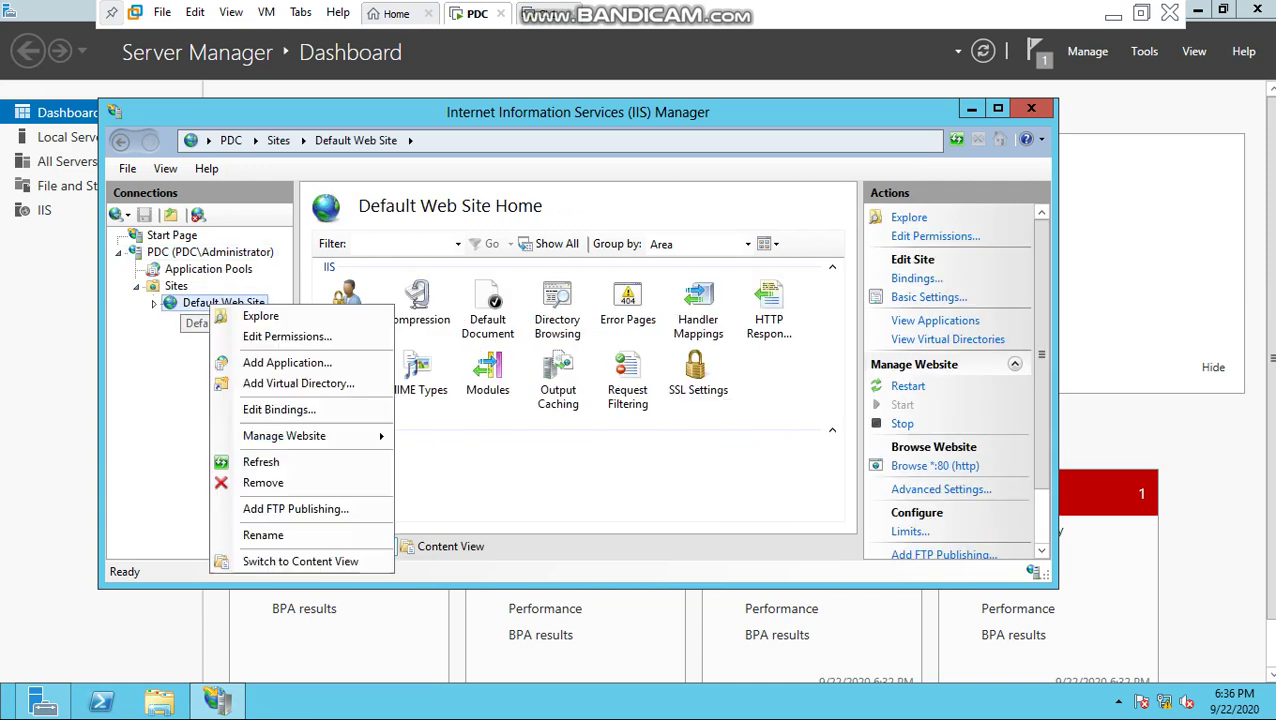
click(262, 482)
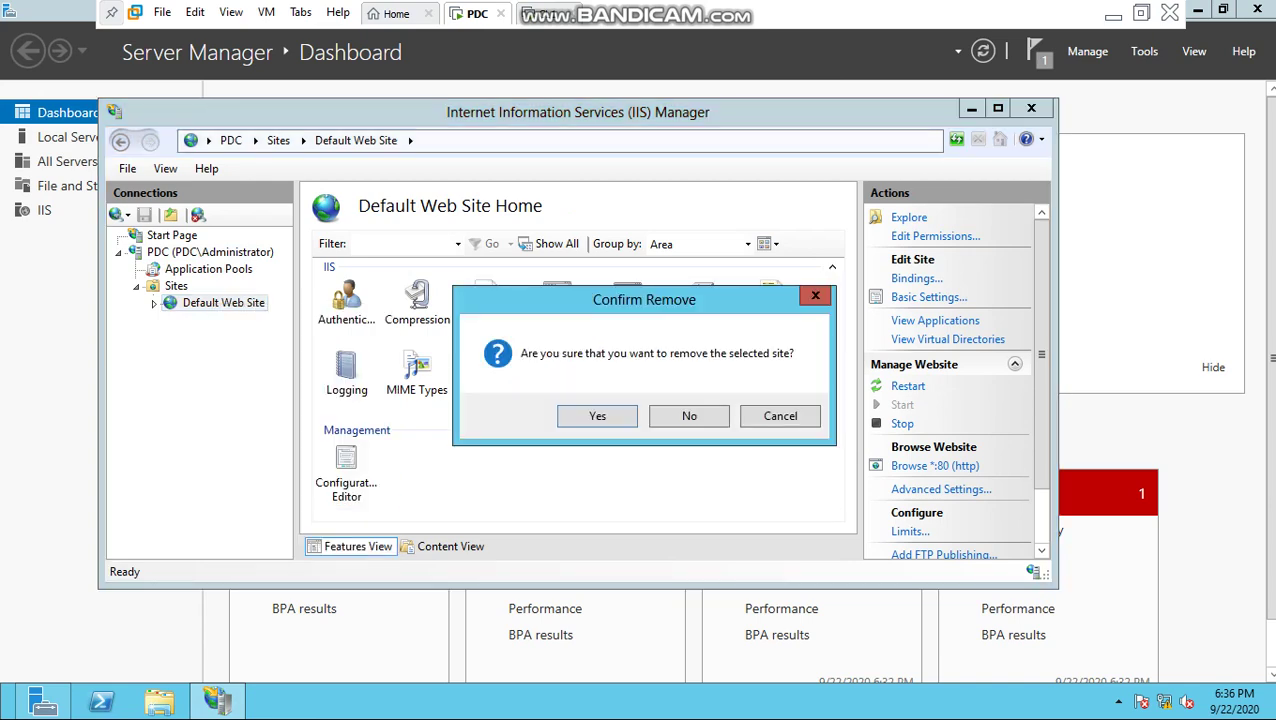
click(597, 416)
right_click(176, 286)
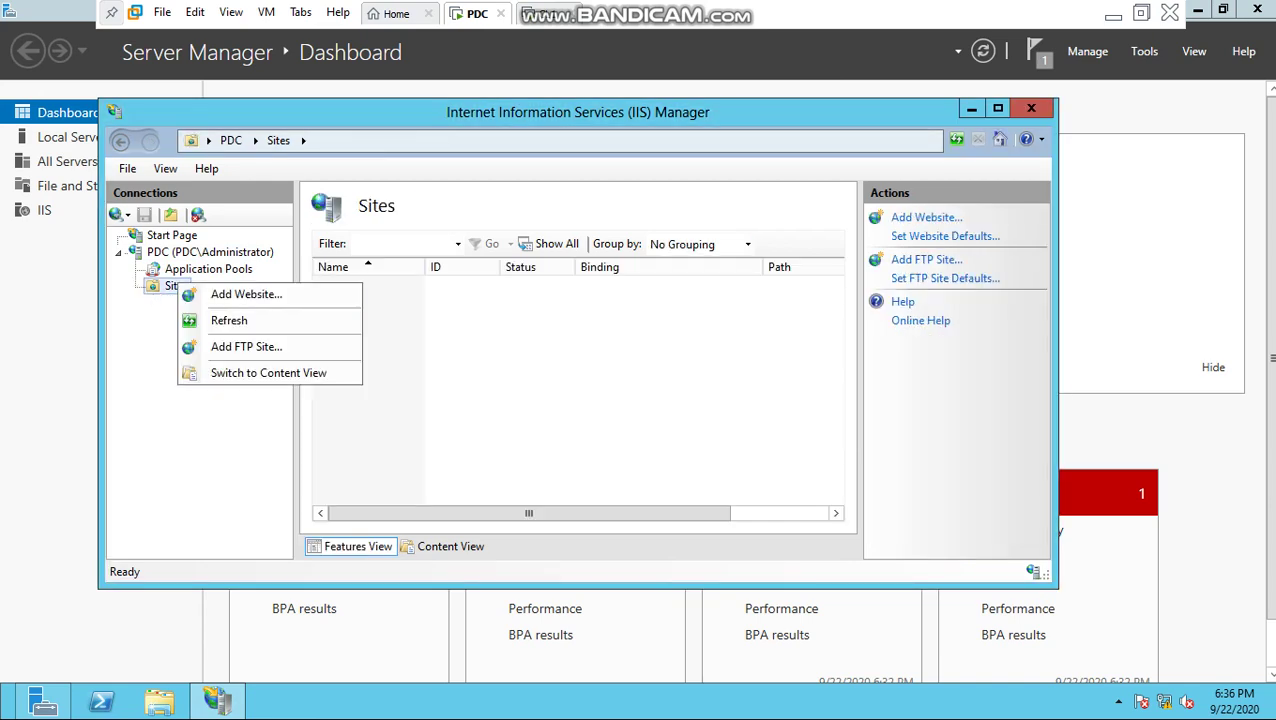
Step: Name the new FTP site VNPT_FTP and set its physical path to C:\FTP
click(246, 346)
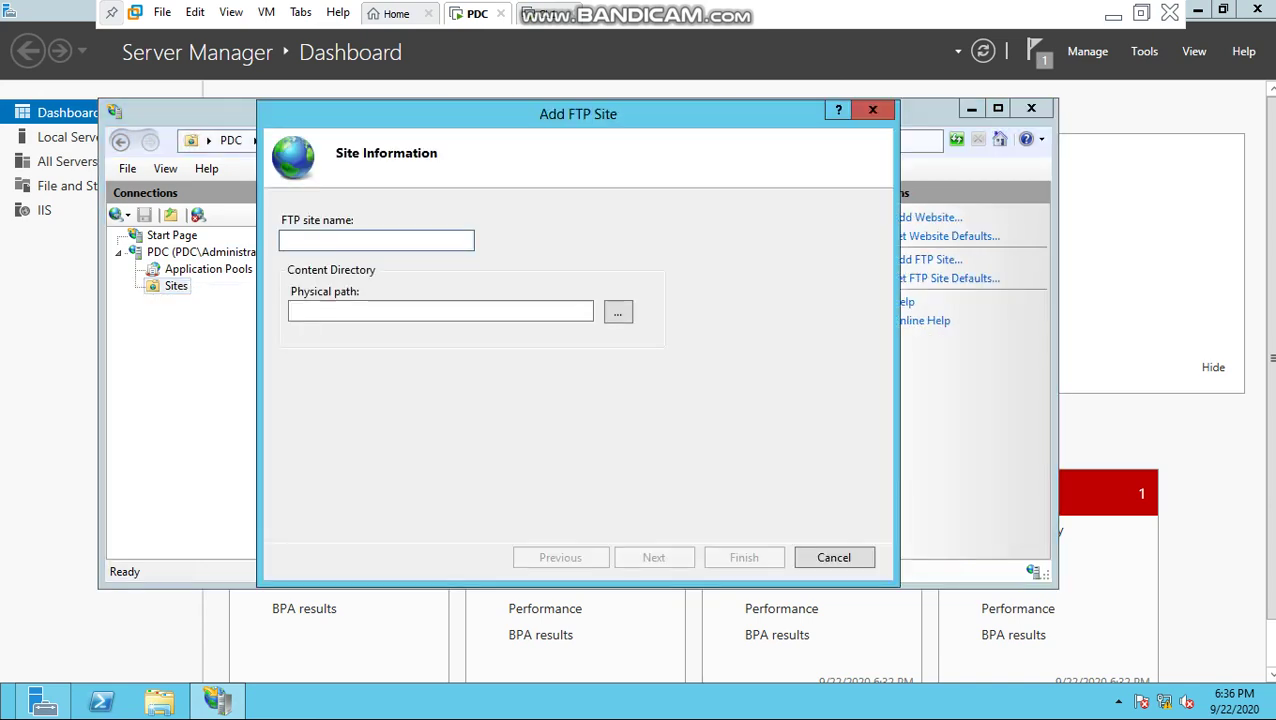
text(VNPT_FTP)
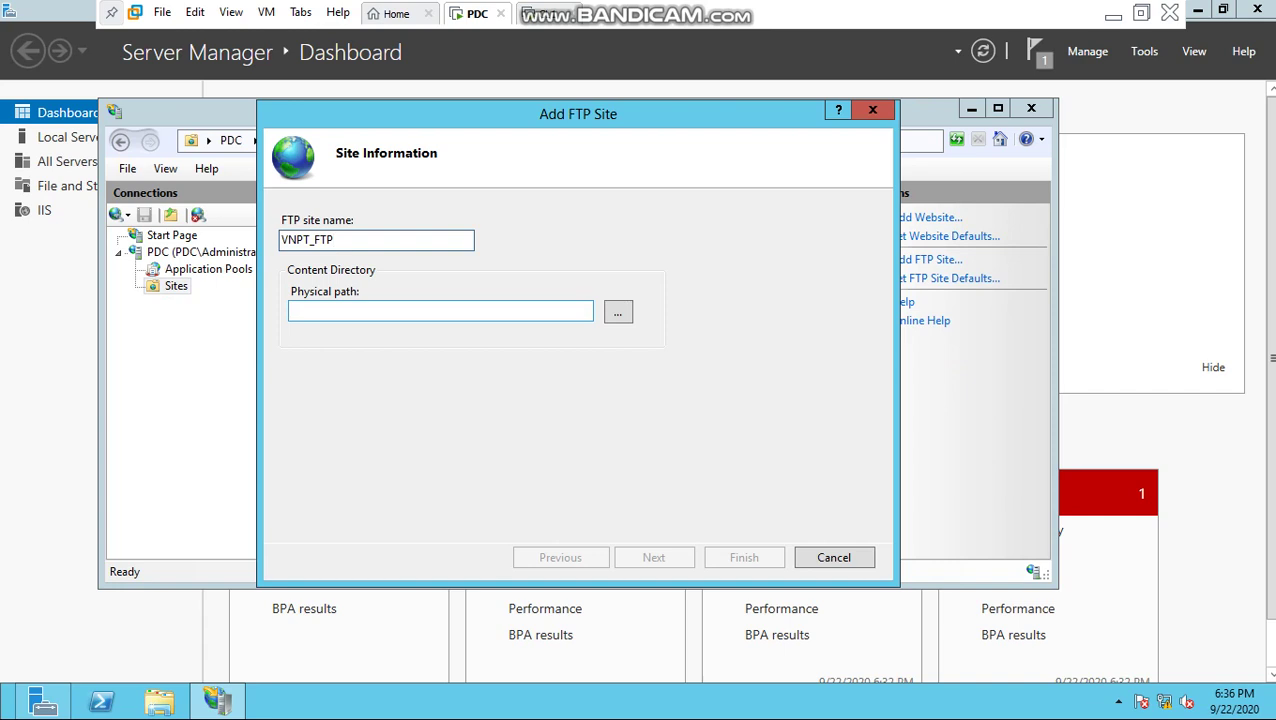
click(618, 312)
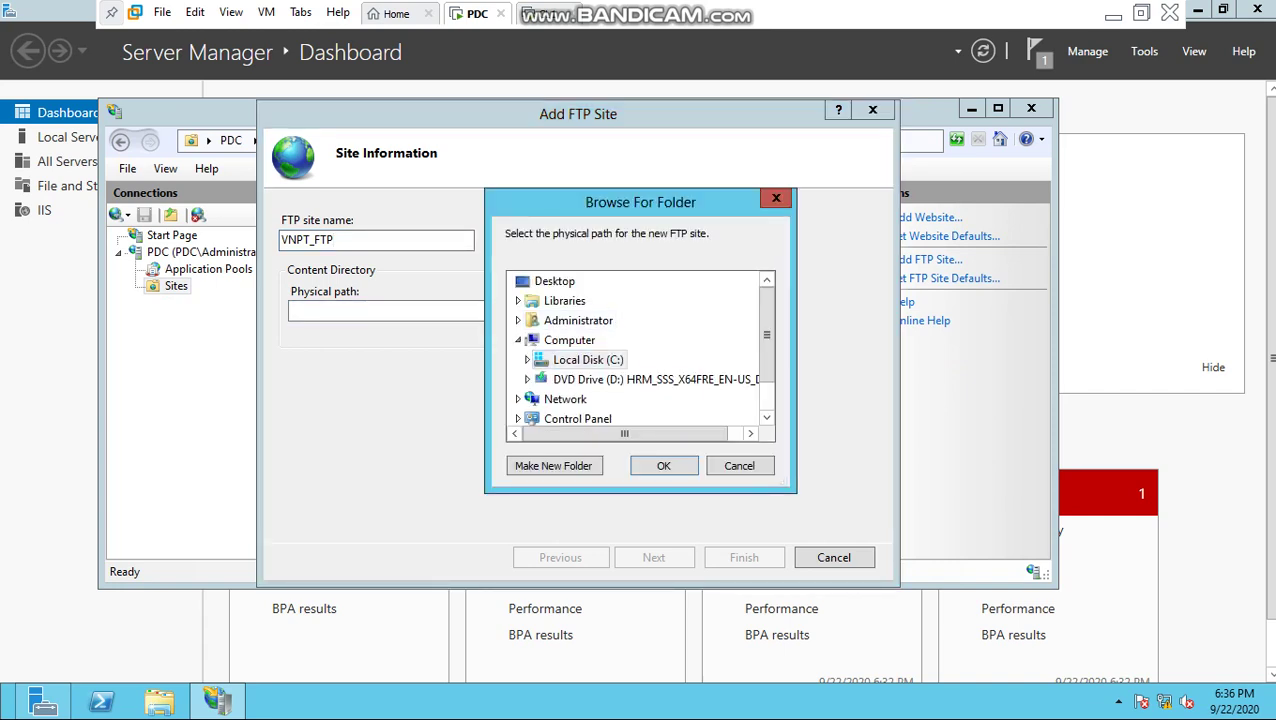
double_click(588, 359)
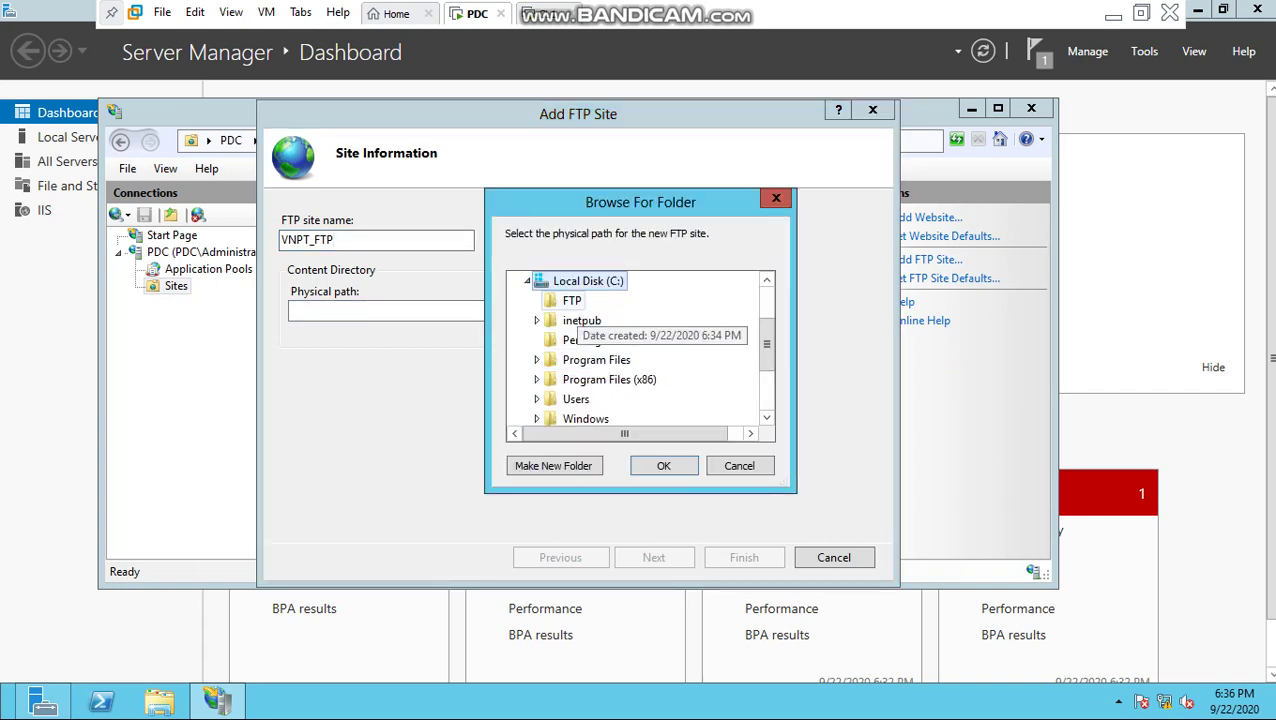
click(571, 300)
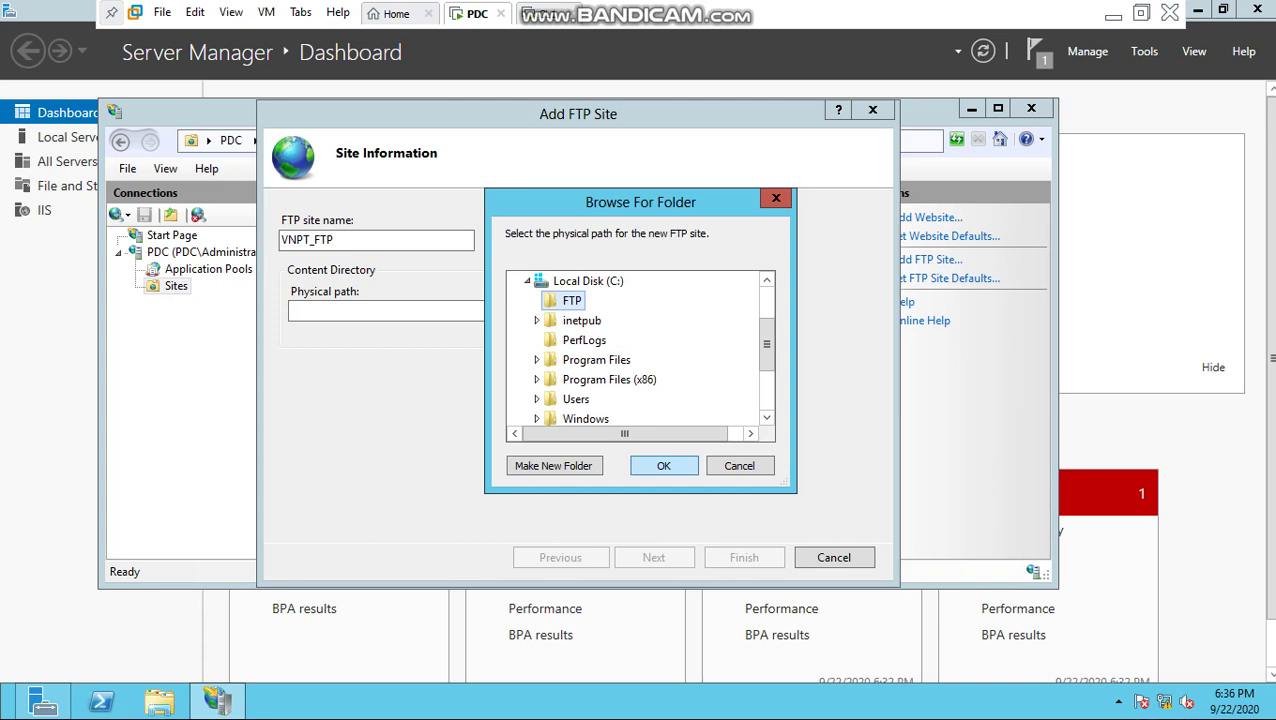
key(Return)
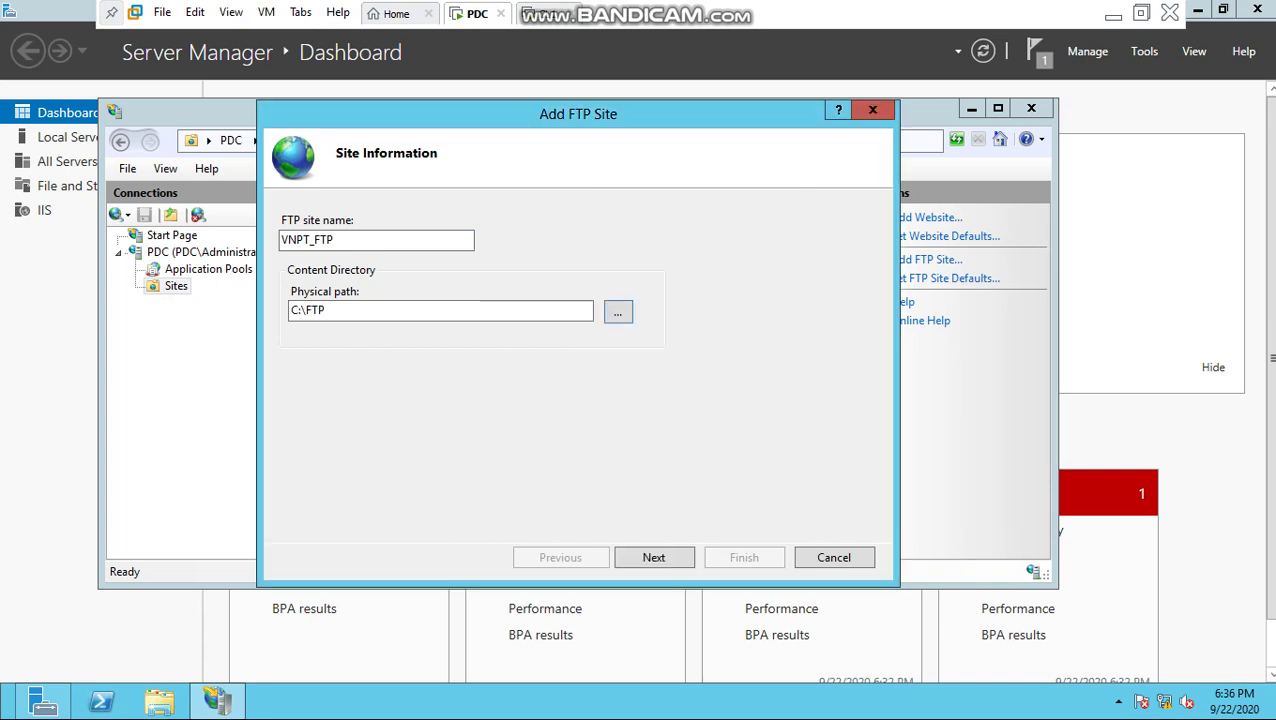
key(Return)
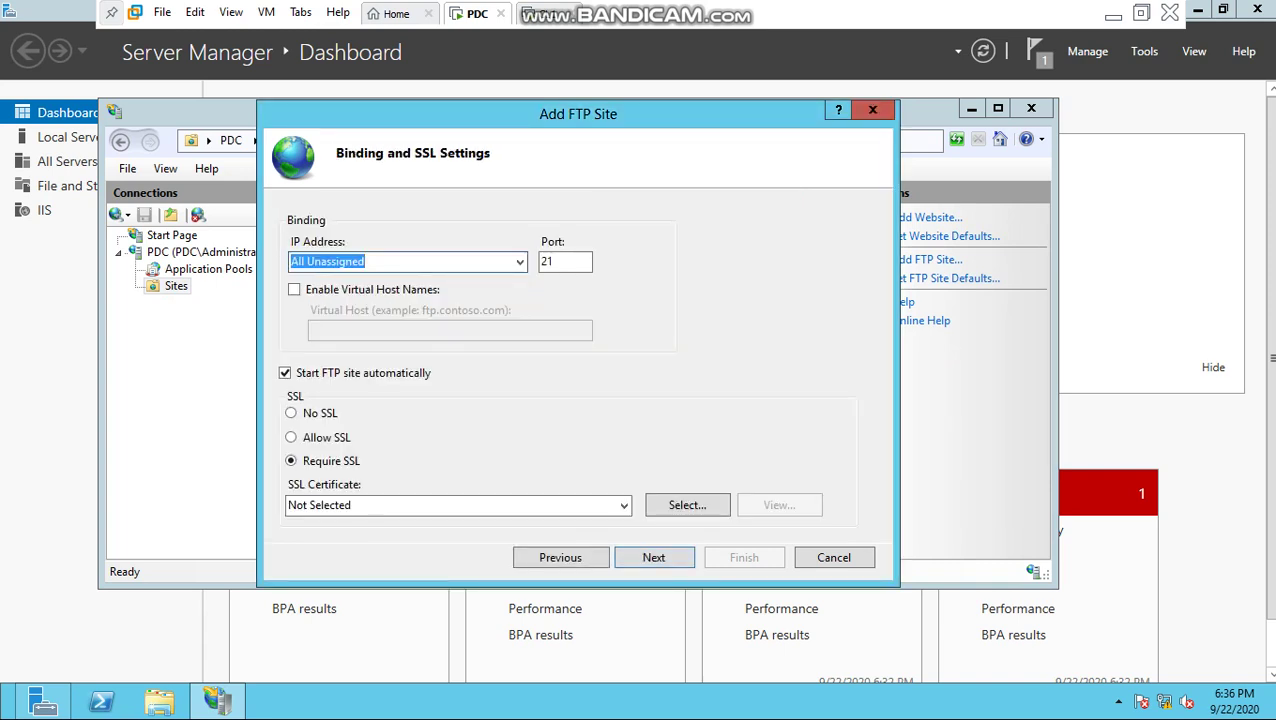
Step: Bind VNPT_FTP to IP address 10.10.10.2 on port 21 with No SSL
key(alt+Down)
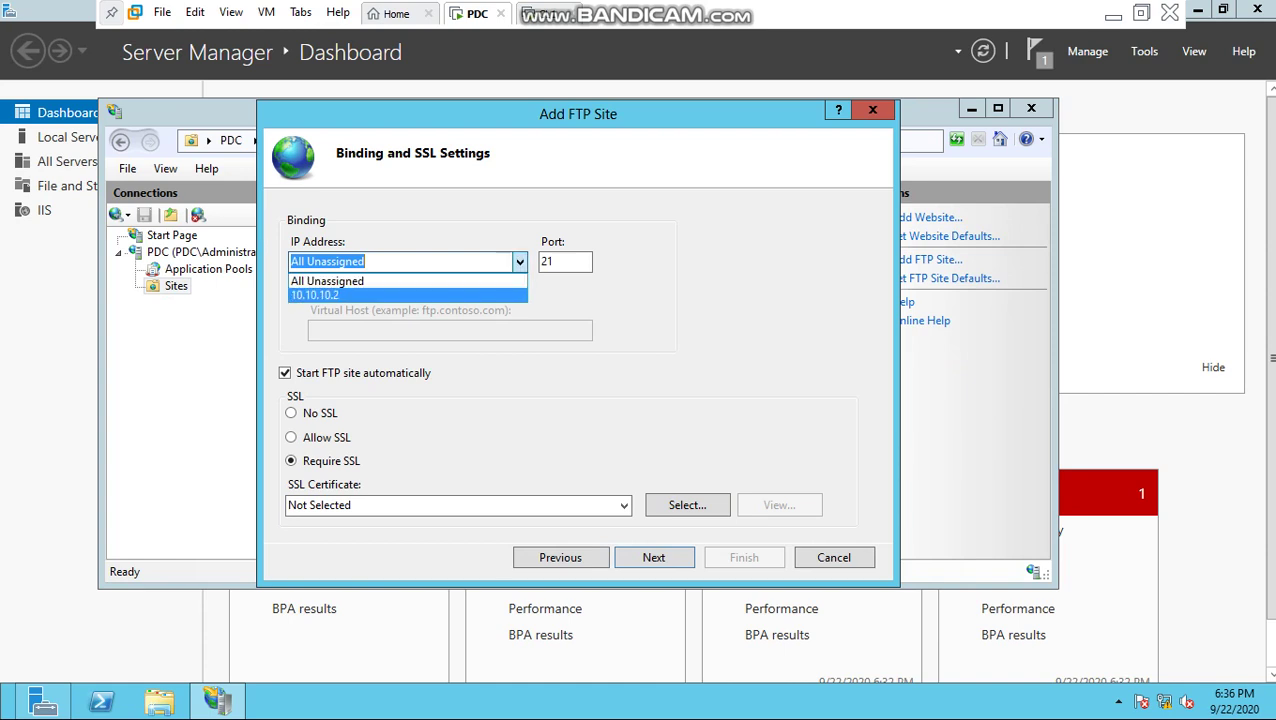
key(Return)
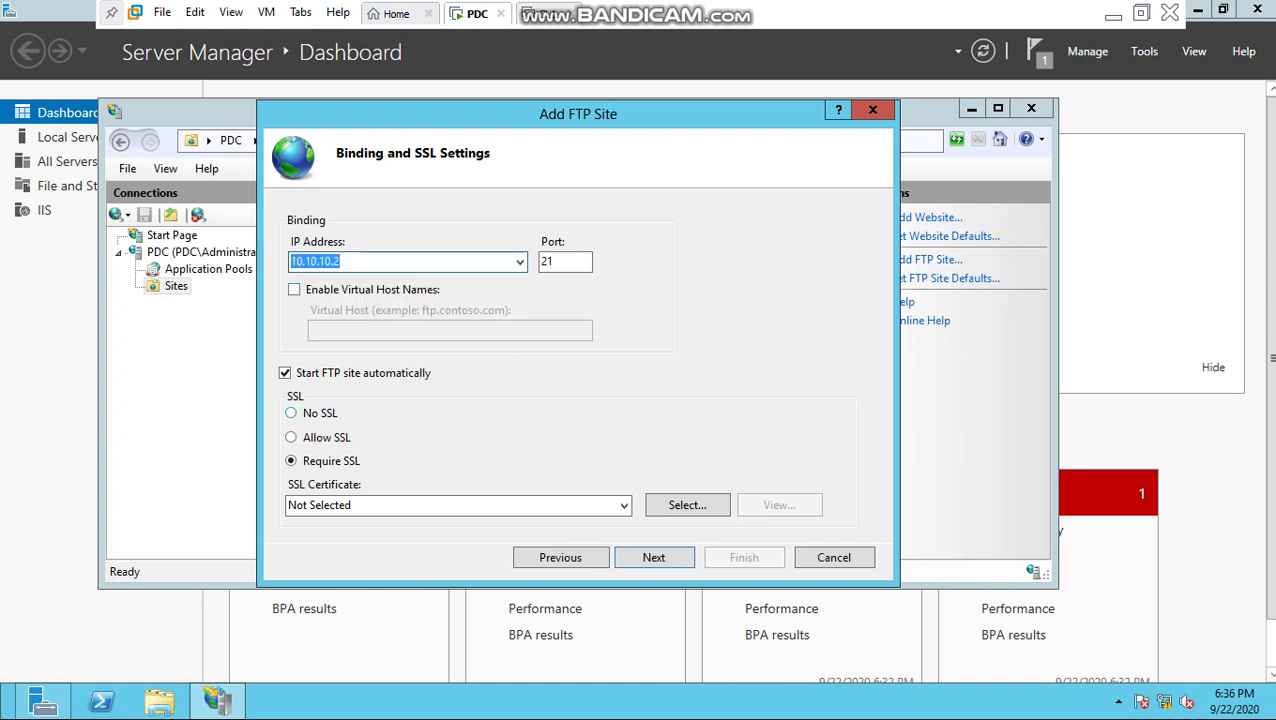
click(291, 413)
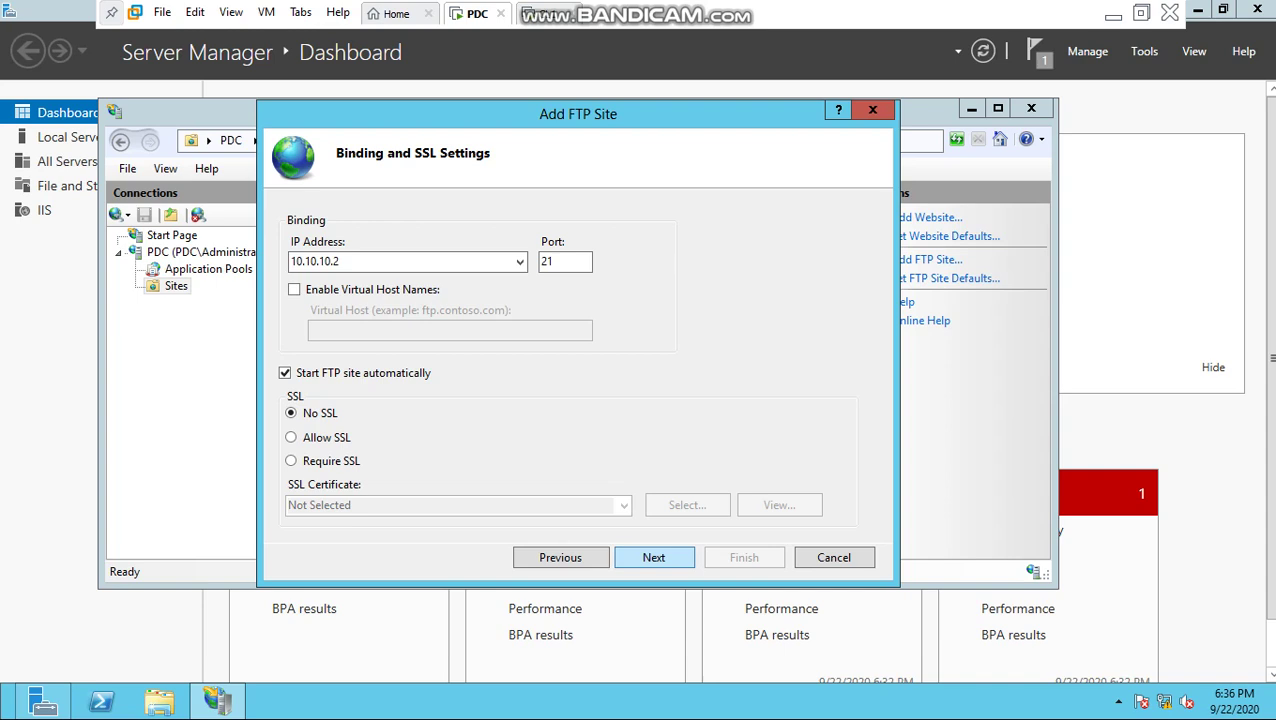
key(Return)
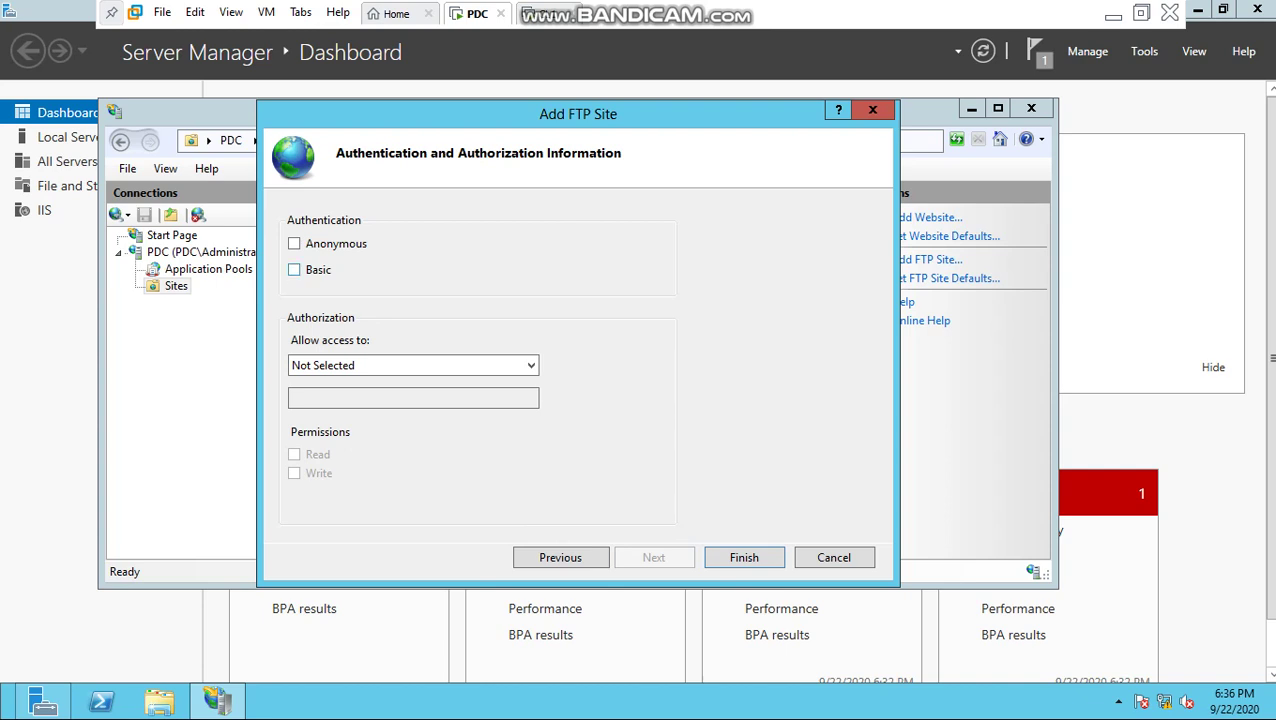
Step: Enable Basic authentication, allow All users Read and Write access, and finish creating VNPT_FTP
click(294, 269)
click(413, 365)
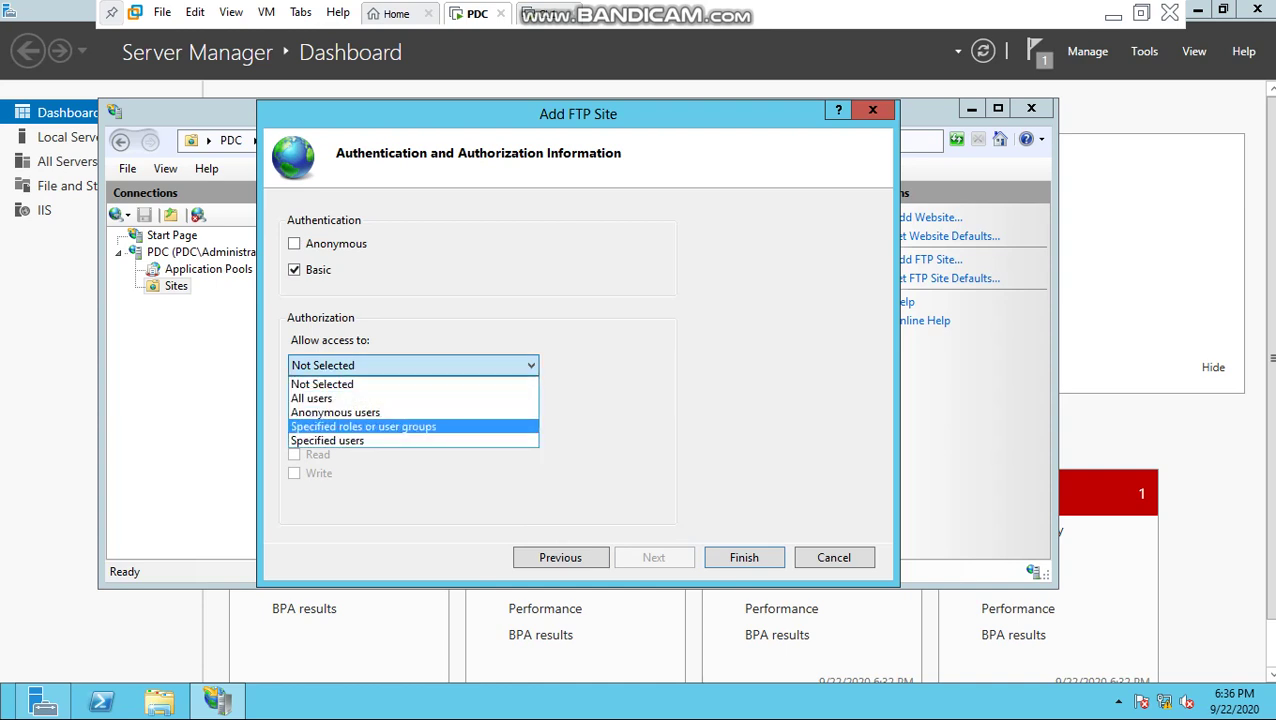
click(327, 440)
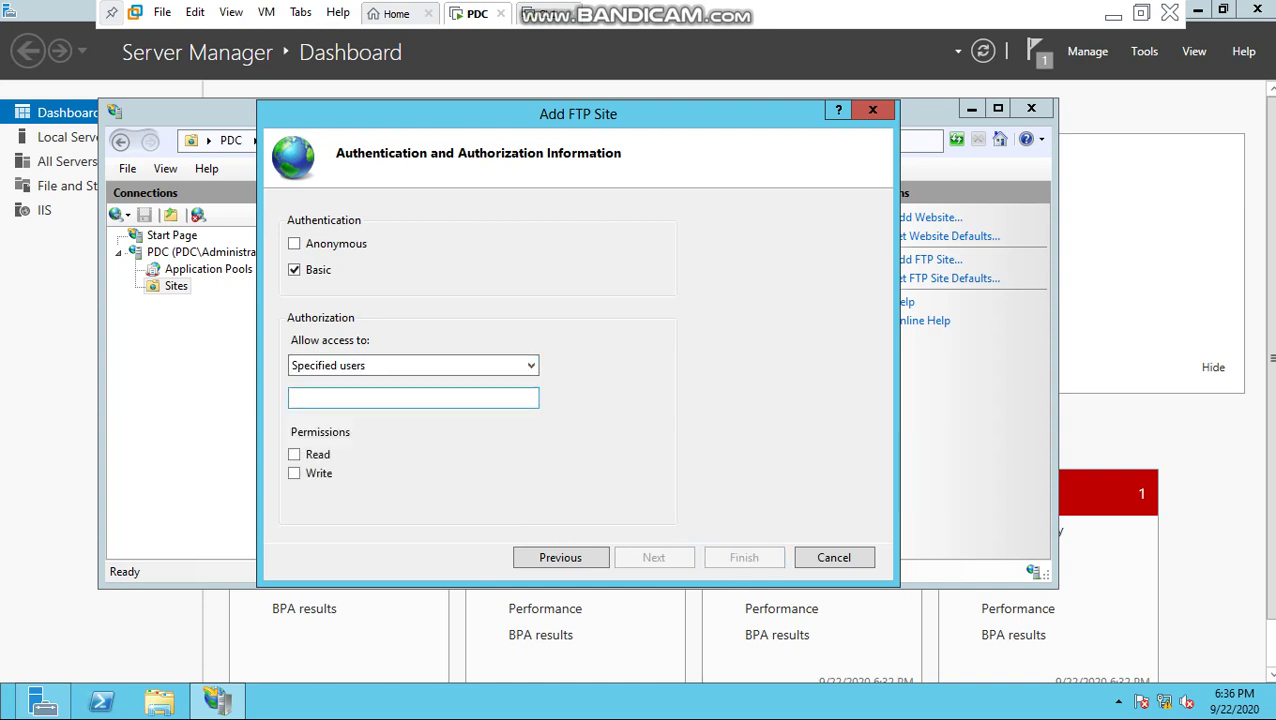
click(413, 397)
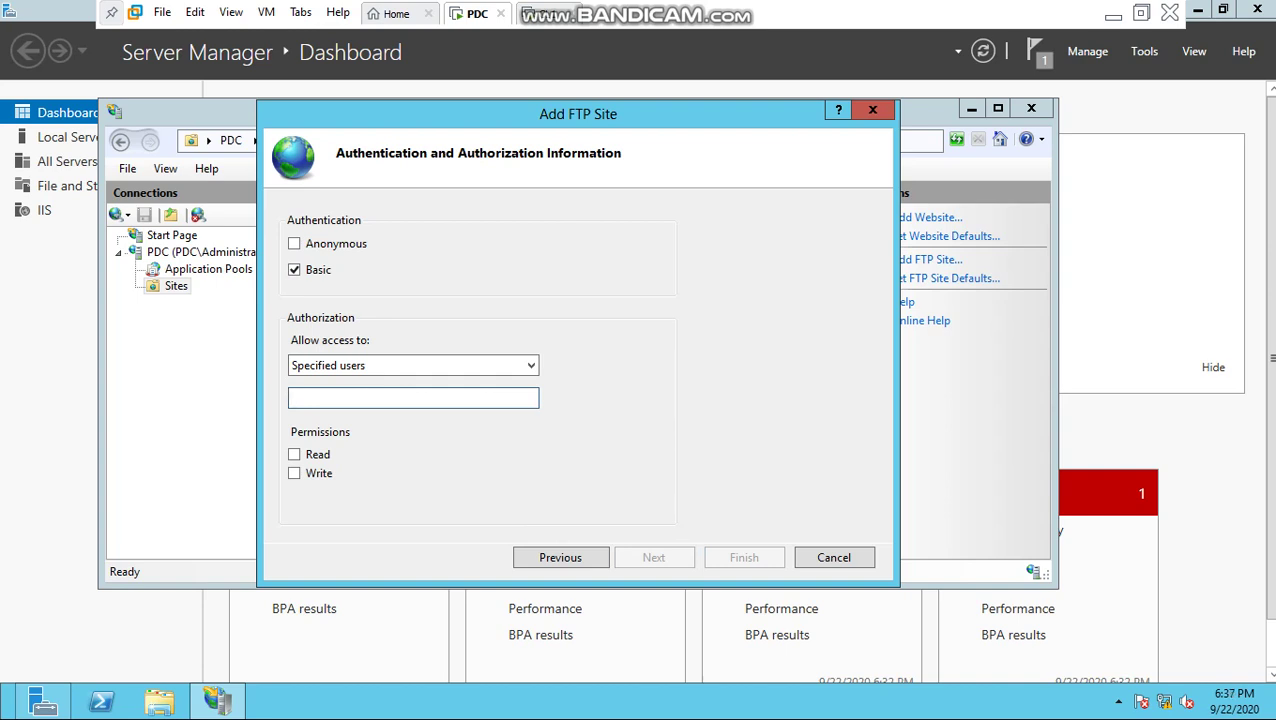
click(413, 365)
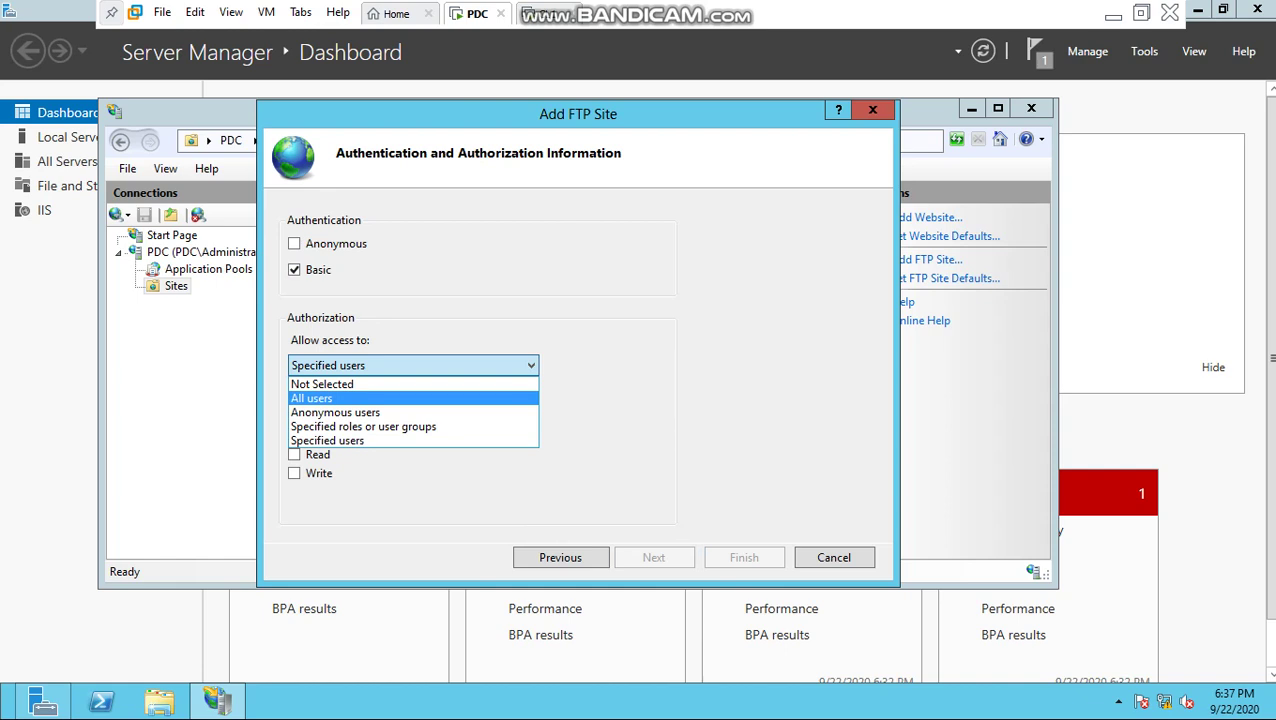
key(Return)
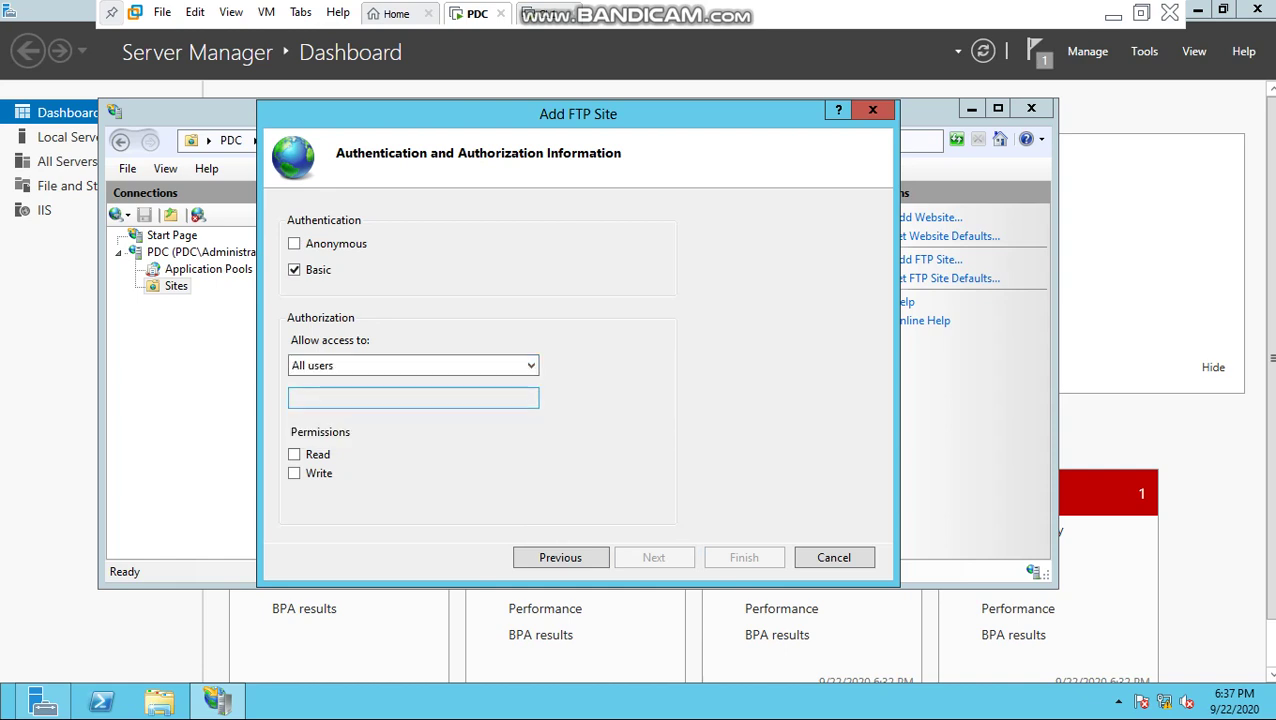
click(294, 454)
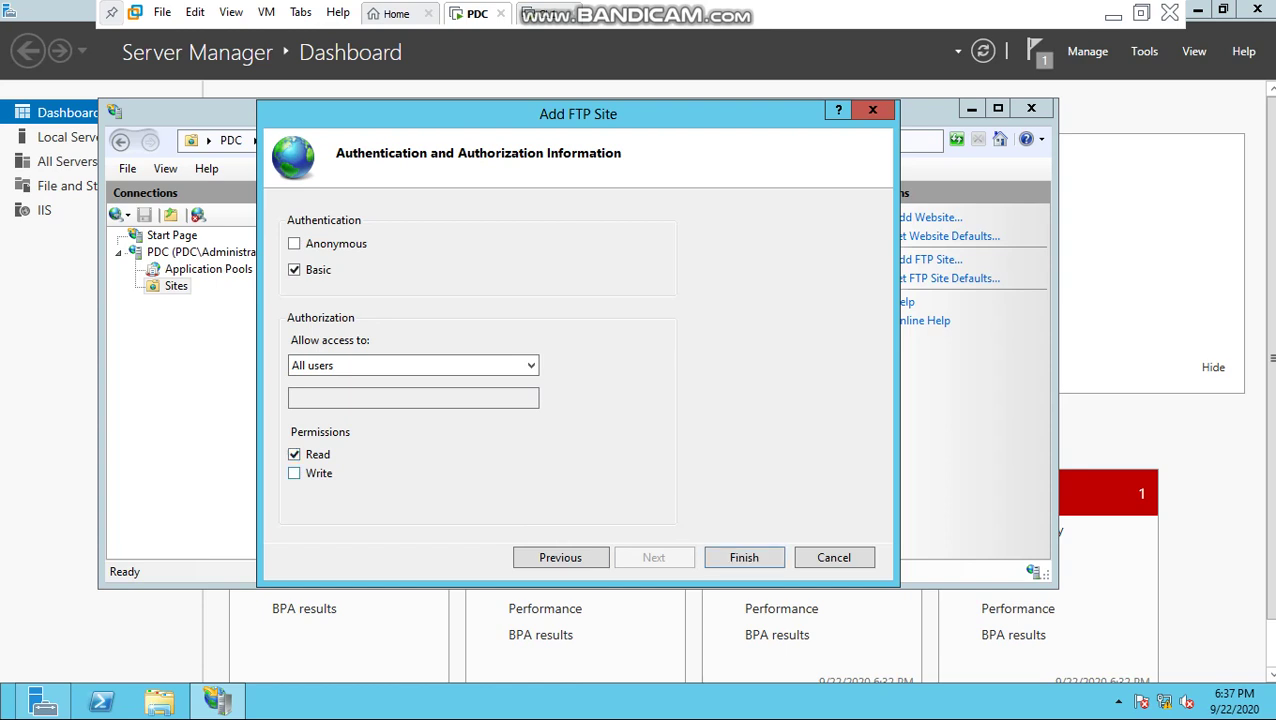
click(294, 473)
key(Return)
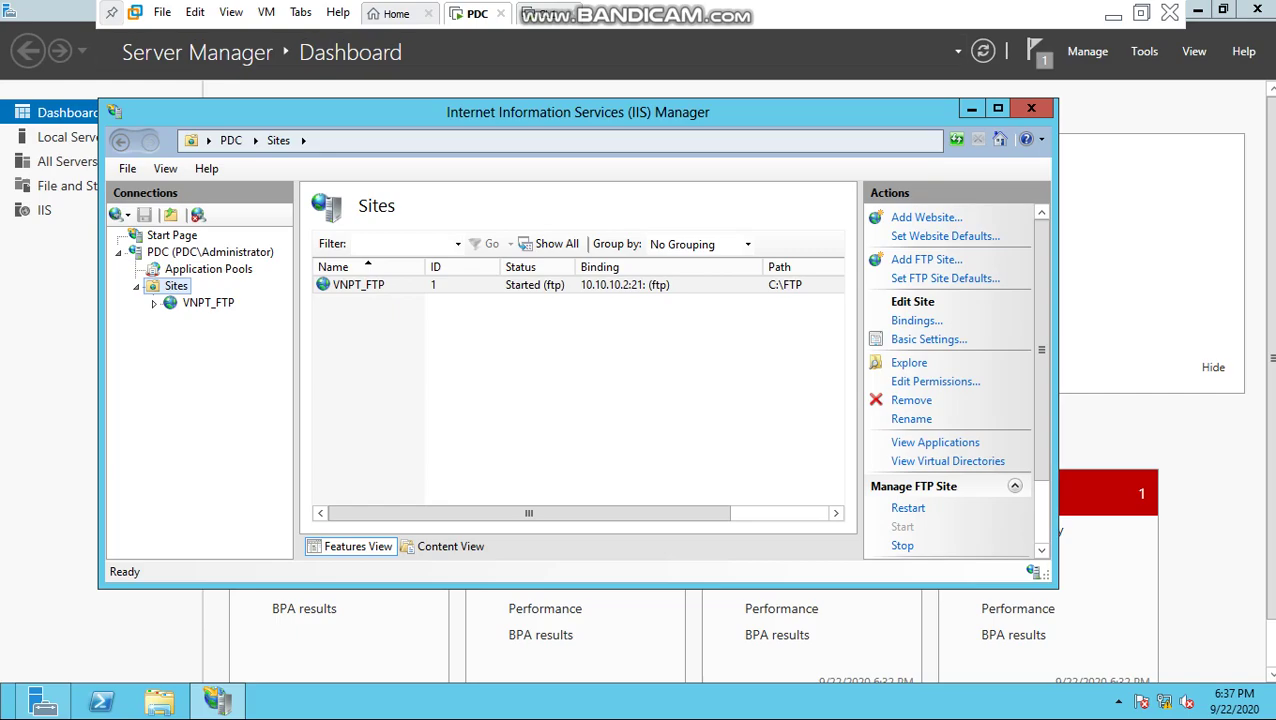
key(ctrl+Tab)
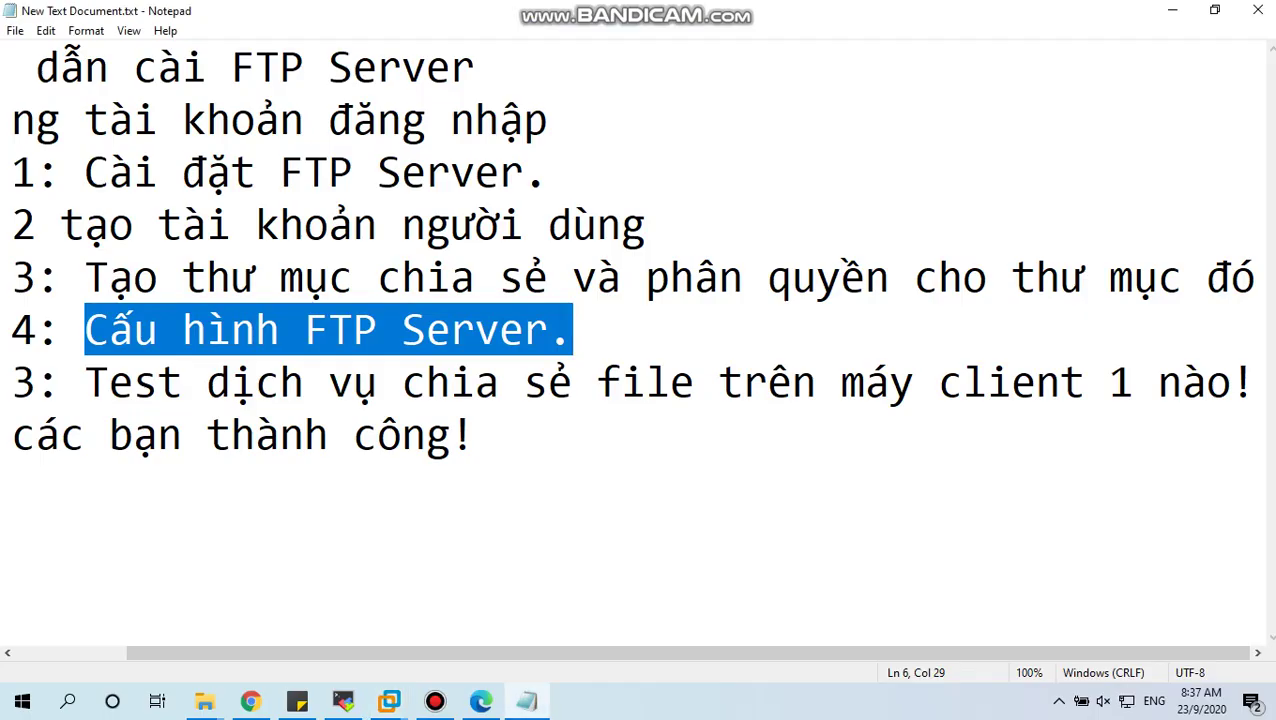
Step: Highlight the client file-sharing test line in Notepad and switch to the CL1 client VM
drag(84, 381, 1254, 381)
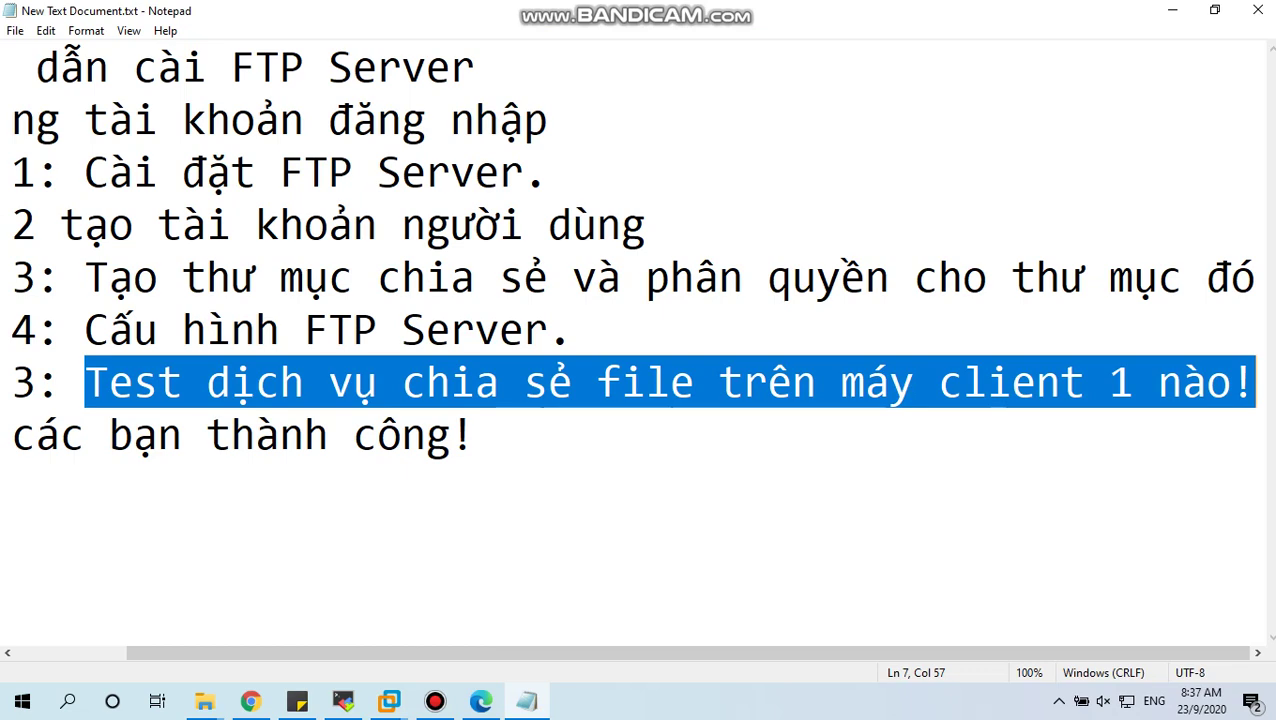
mouse_move(389, 701)
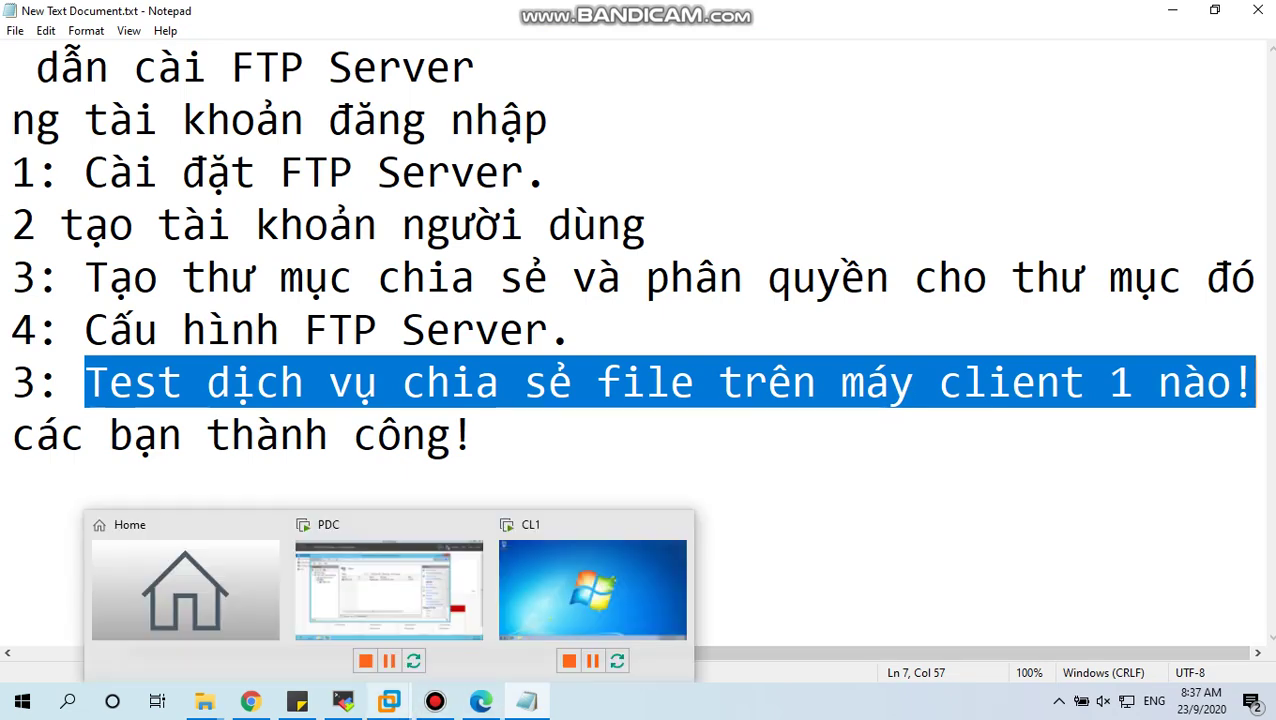
click(592, 589)
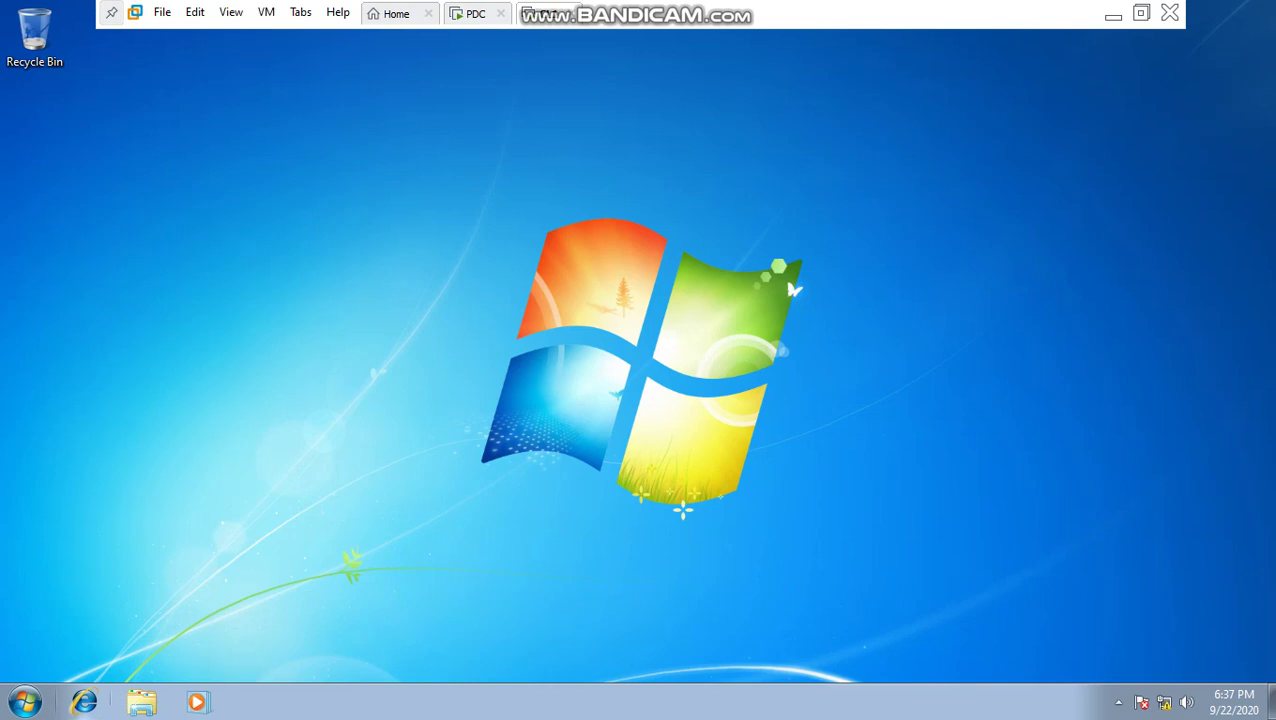
Step: In Internet Explorer, dismiss the IE8 setup prompt and browse to ftp:10.10.10.2
click(84, 702)
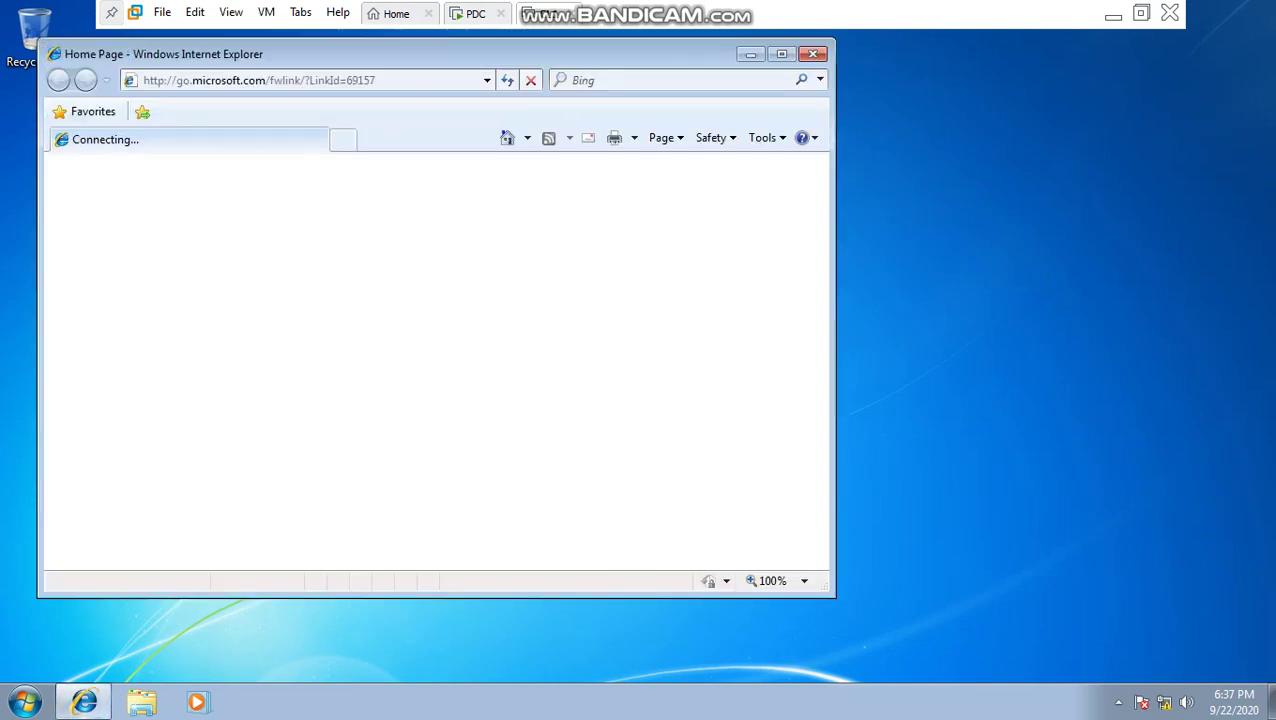
click(259, 80)
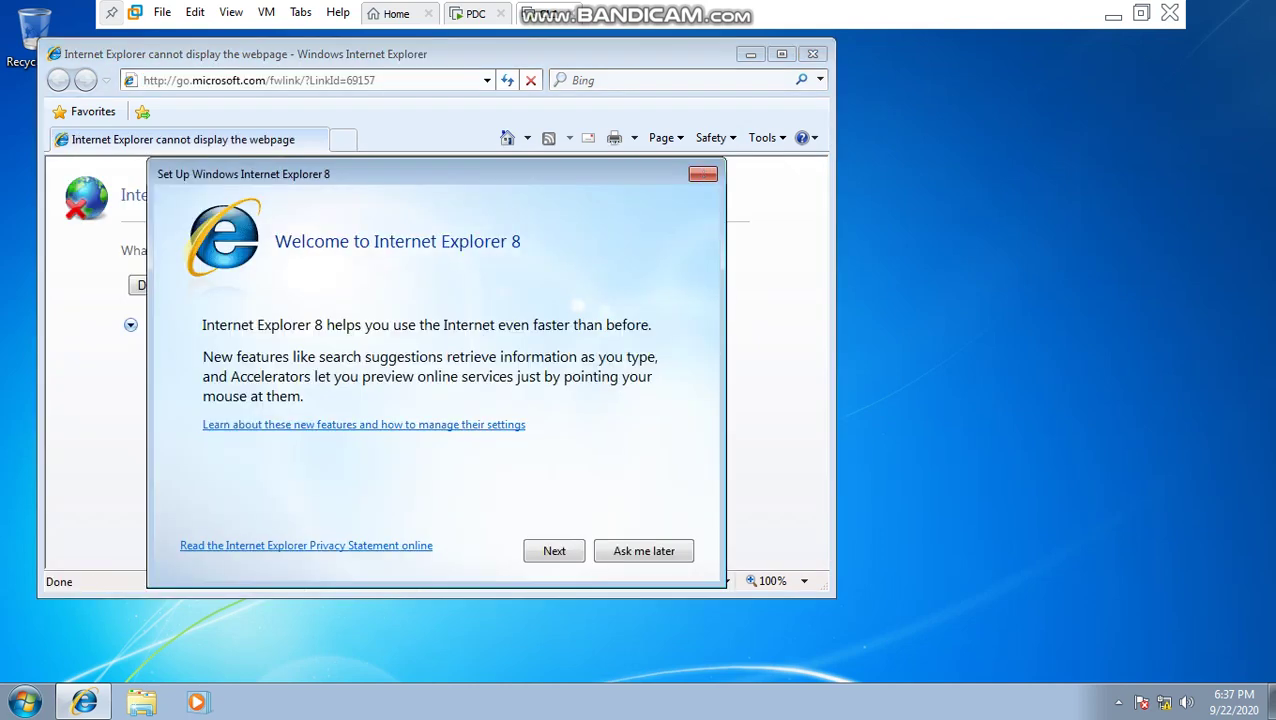
click(703, 174)
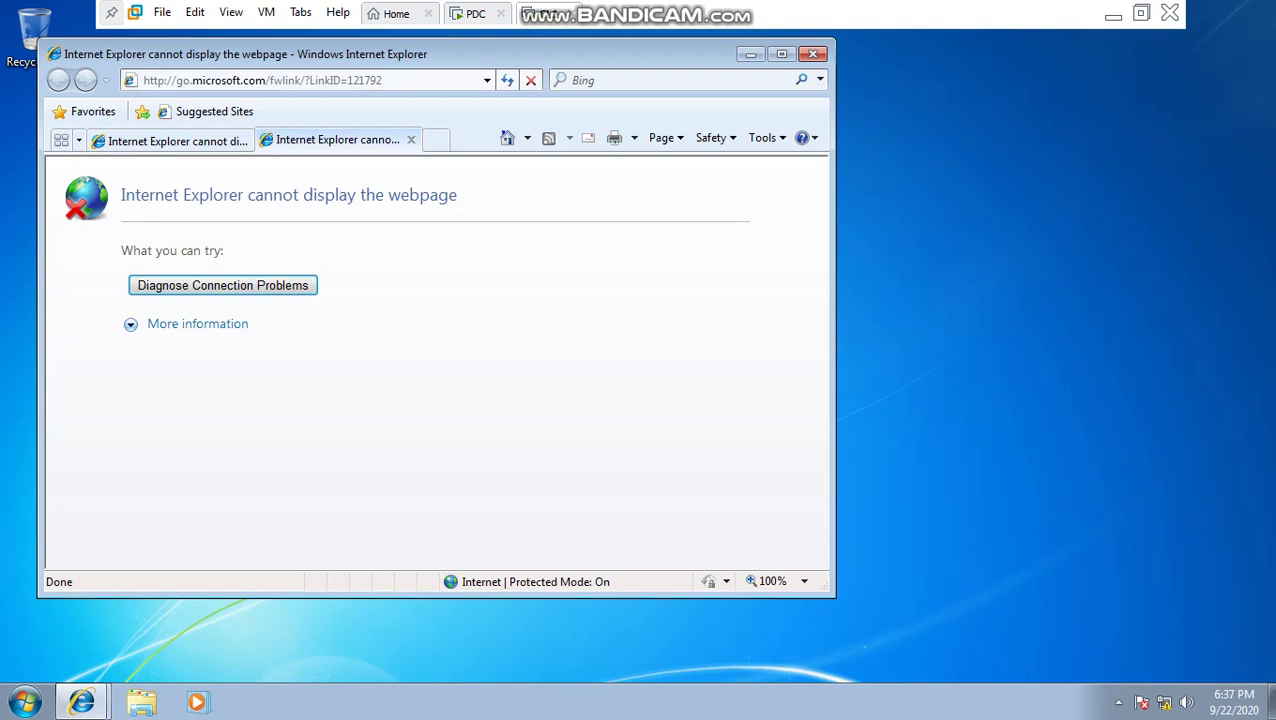
text(ftp)
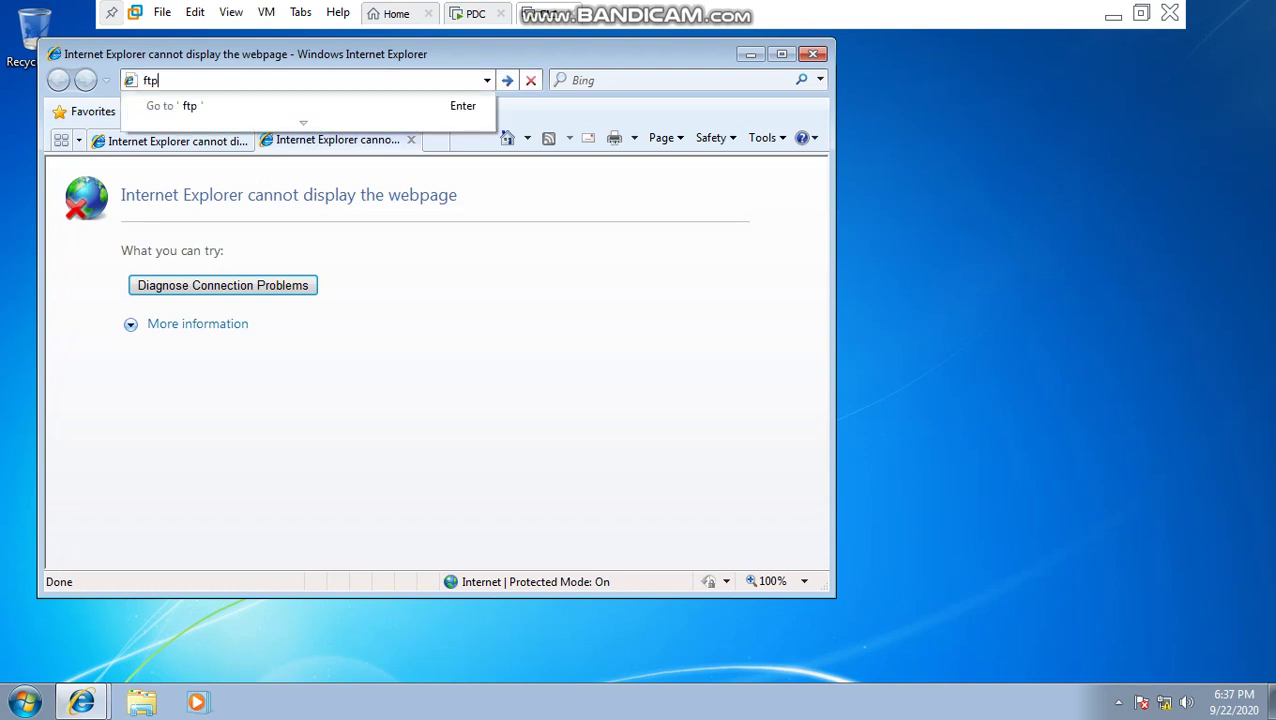
text(:10.10.10.2)
key(Return)
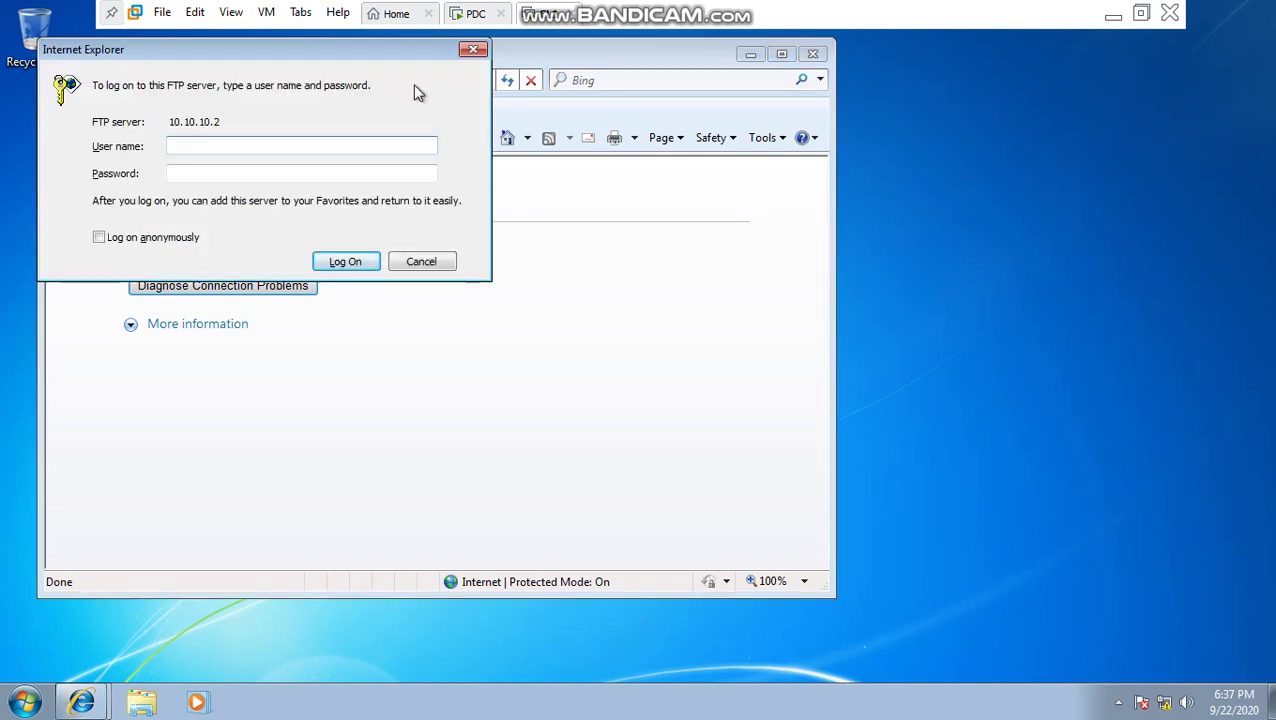
Step: Enter the FTP user account's name and password in the logon prompt
text(cntt1)
key(Tab)
text(123456)
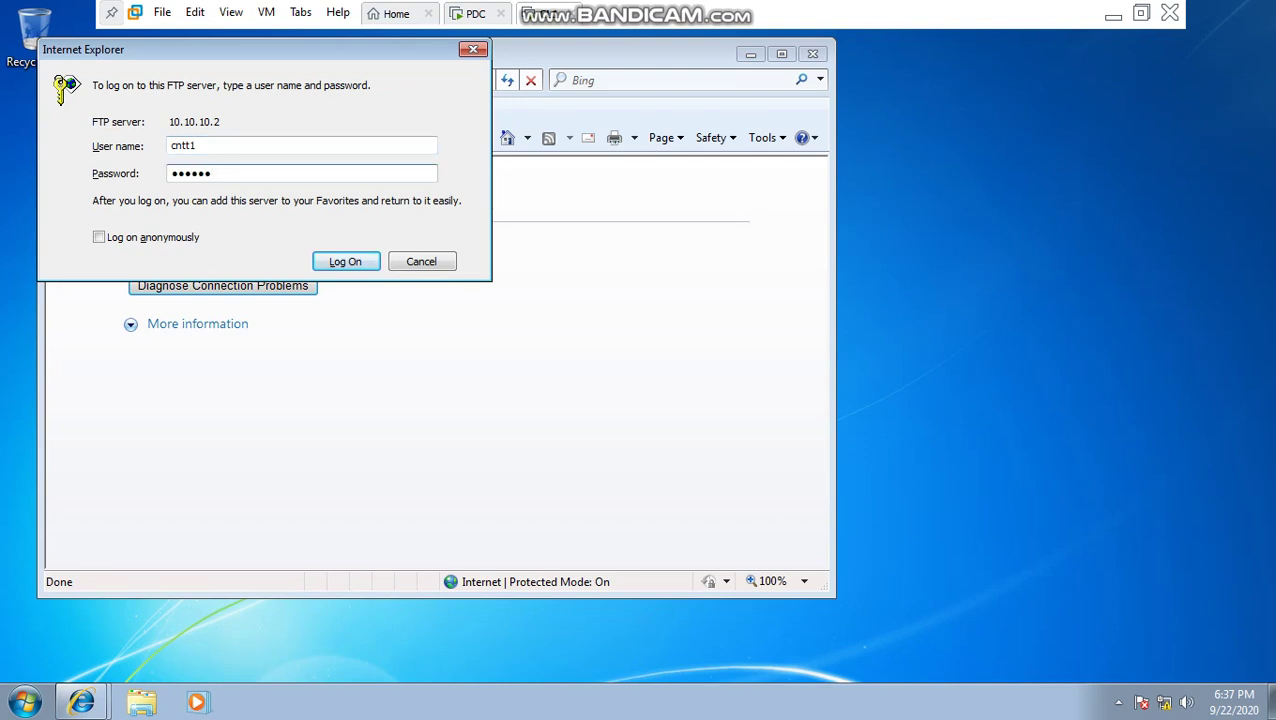
text(78)
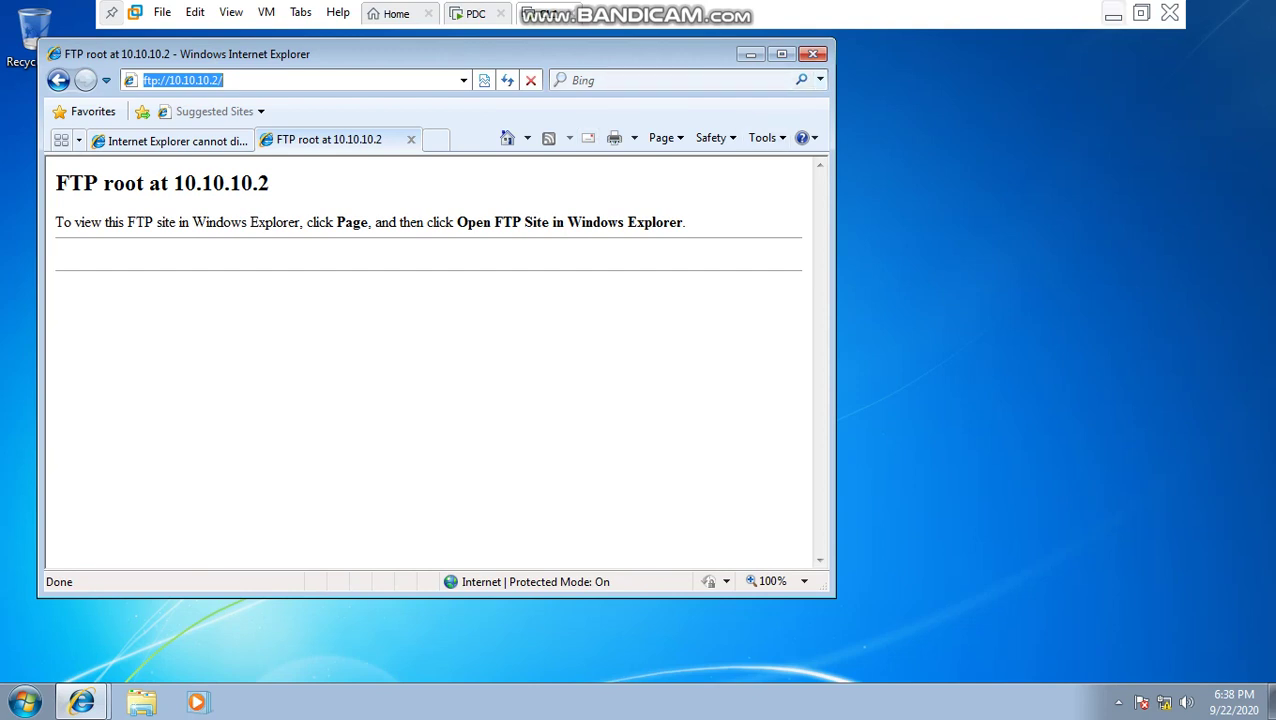
Step: Back in the host Notepad, highlight the line 'Chúc các bạn thành công!' and bring up Bandicam
click(1113, 14)
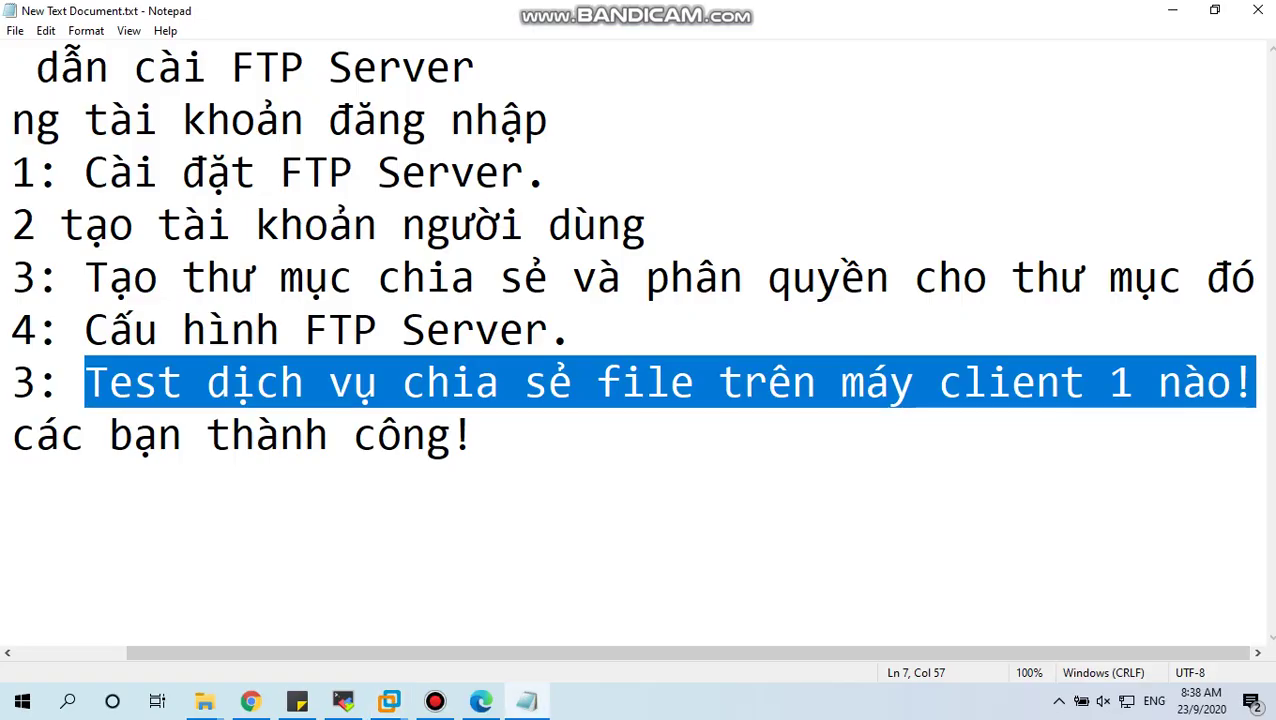
click(12, 435)
mouse_move(134, 435)
mouse_down()
mouse_move(37, 435)
mouse_move(110, 435)
mouse_up()
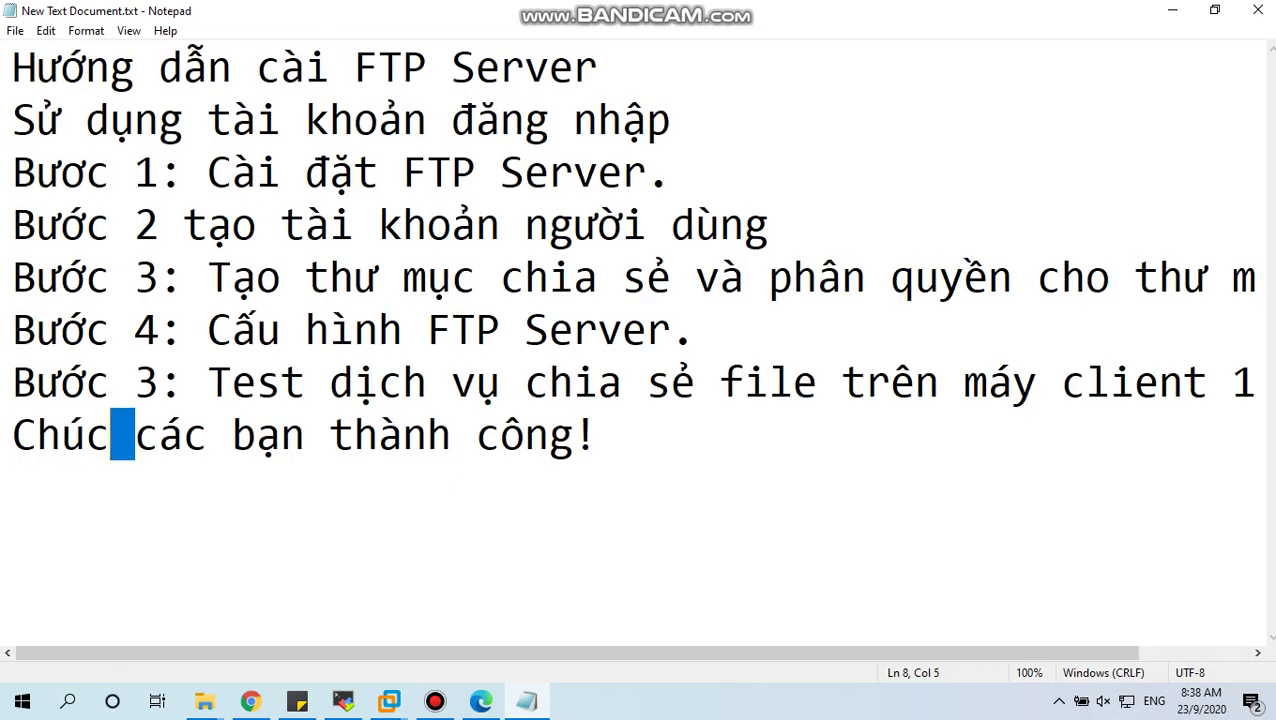
click(12, 435)
drag(12, 435, 598, 435)
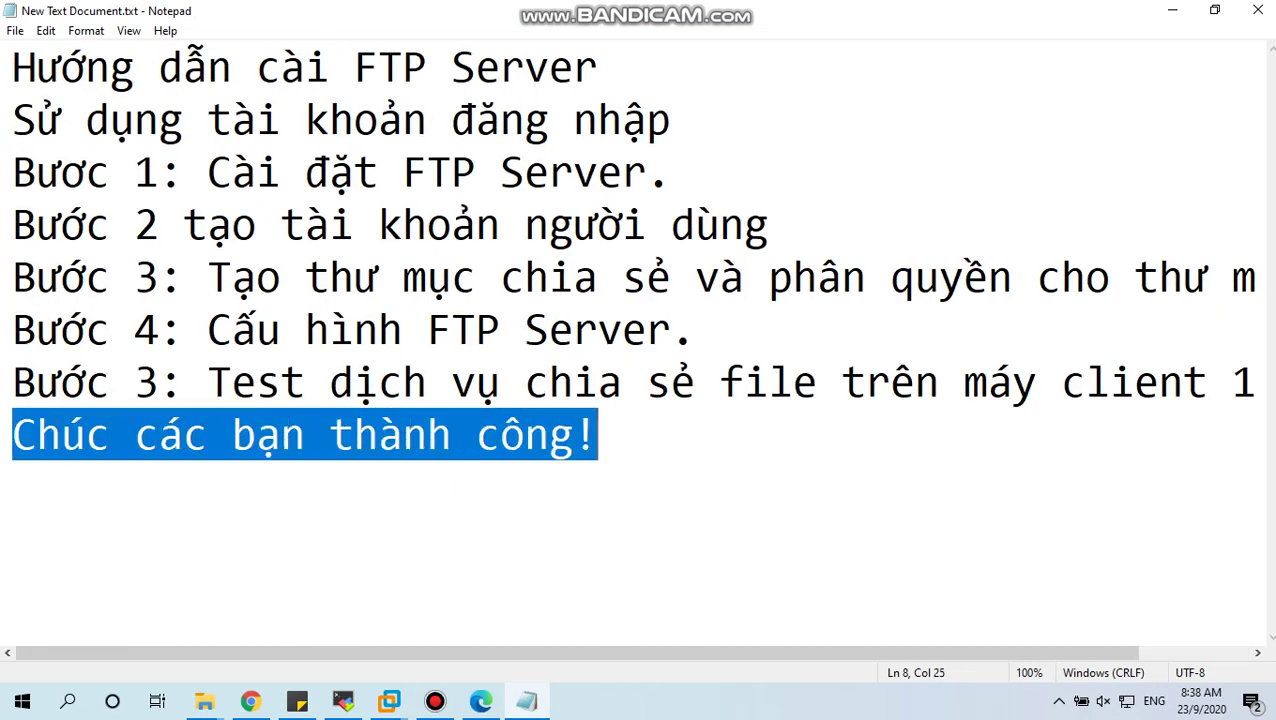
click(389, 700)
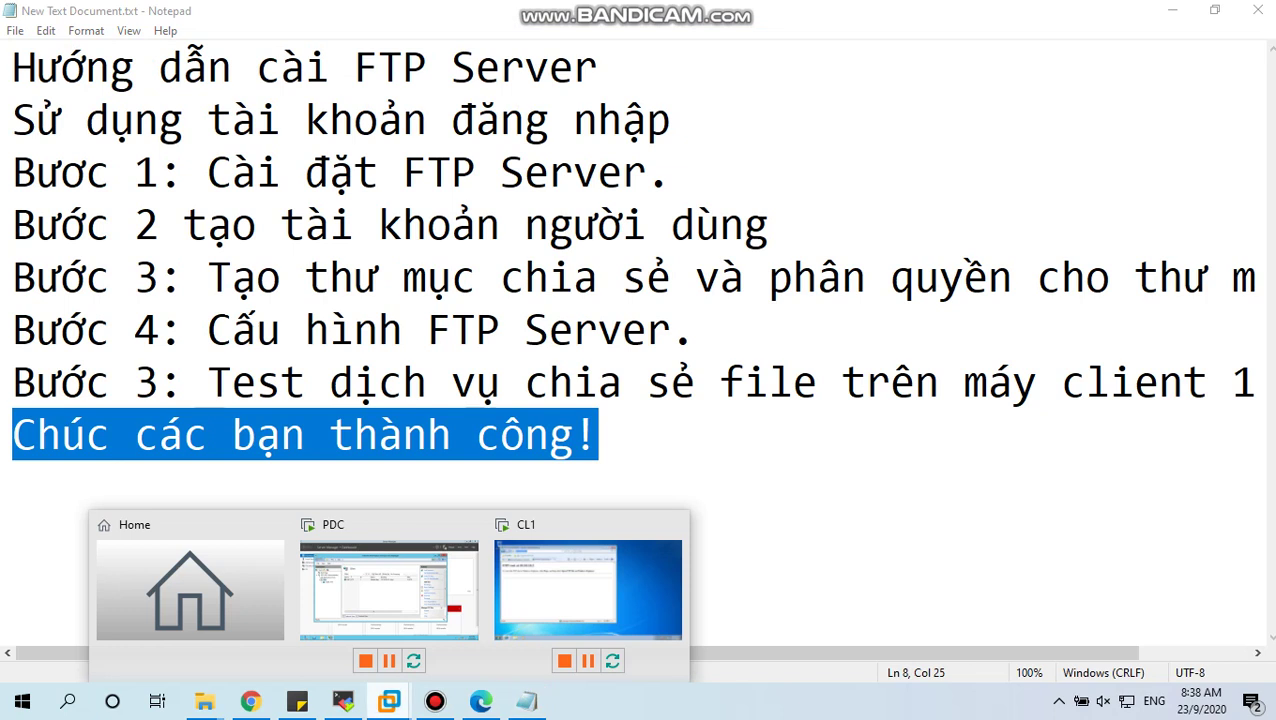
click(435, 700)
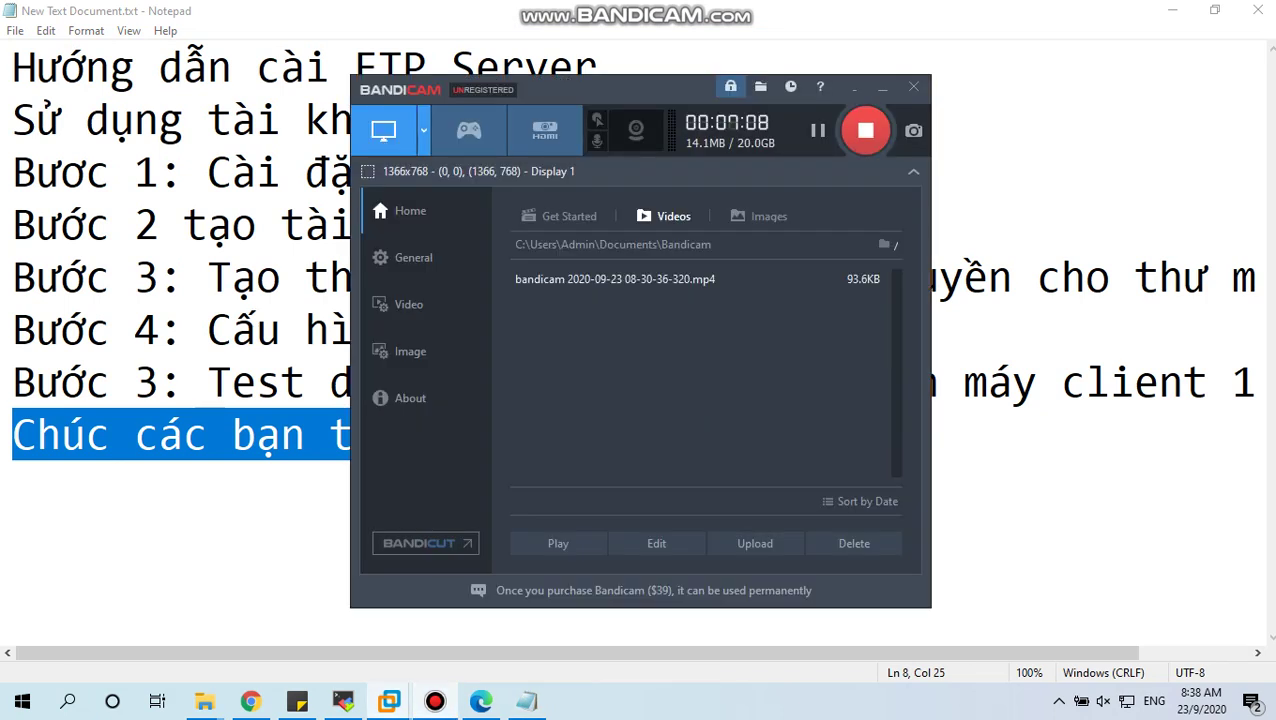